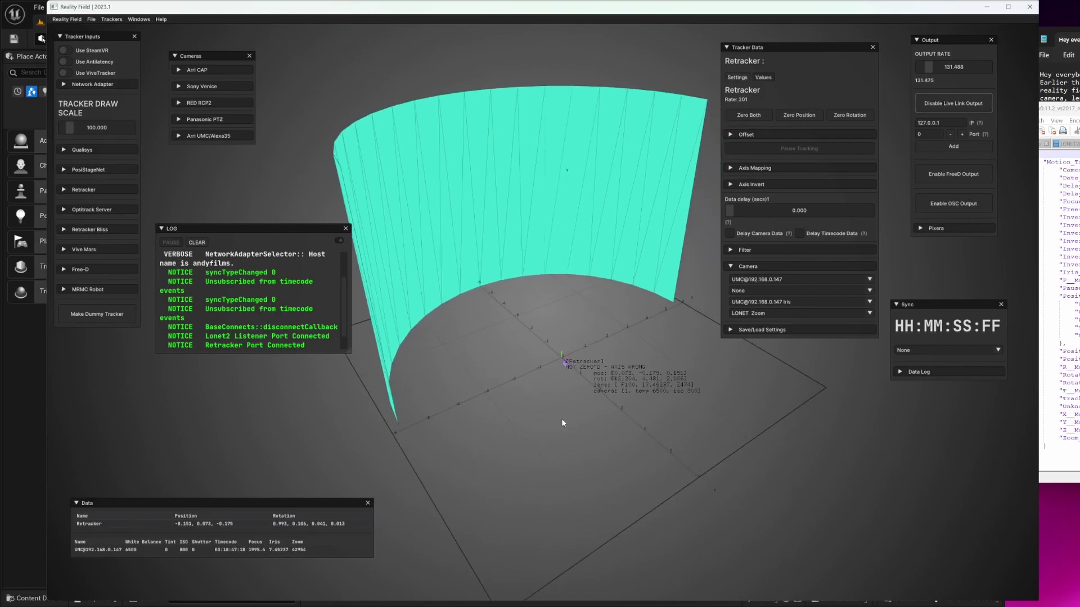
click(198, 102)
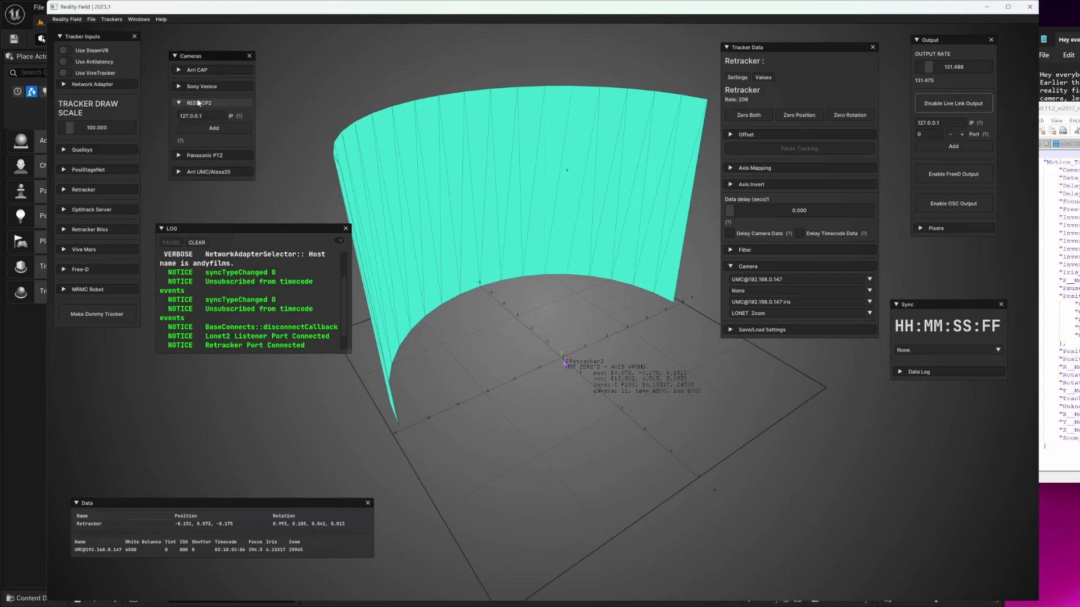
click(197, 103)
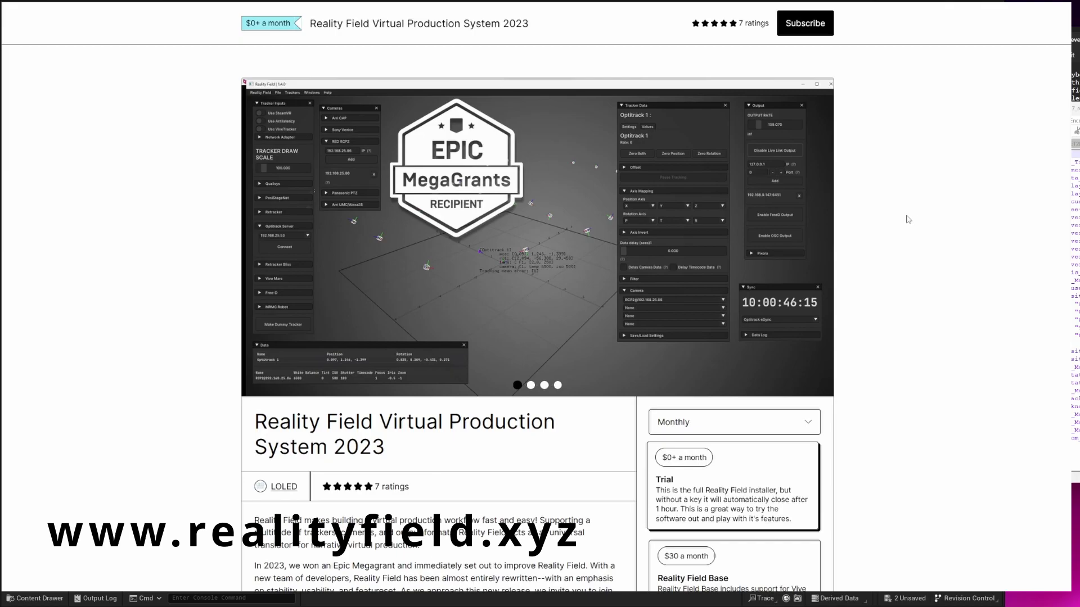
- Browse the Reality Field product page, examining its gallery images, feature list and subscription tiers
scroll(841, 194, down, 1)
scroll(818, 236, up, 1)
click(819, 236)
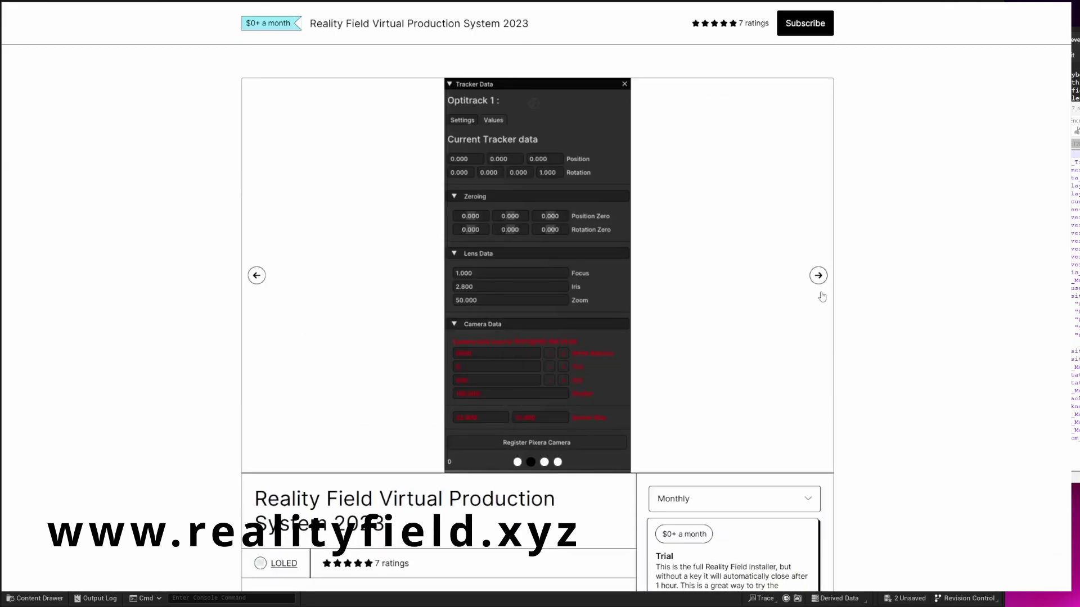
click(257, 275)
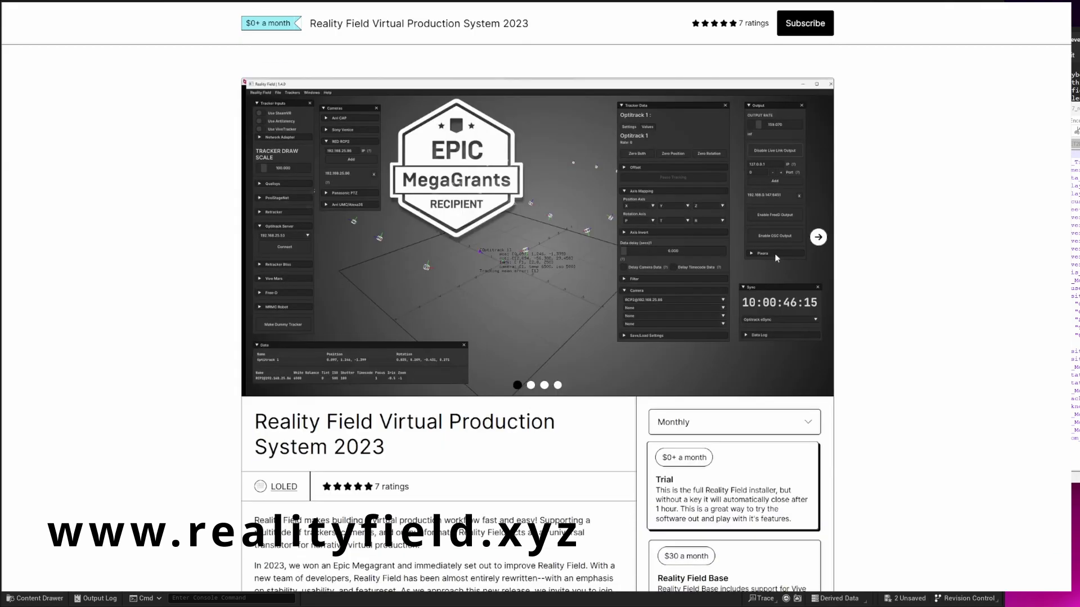
click(818, 237)
click(819, 276)
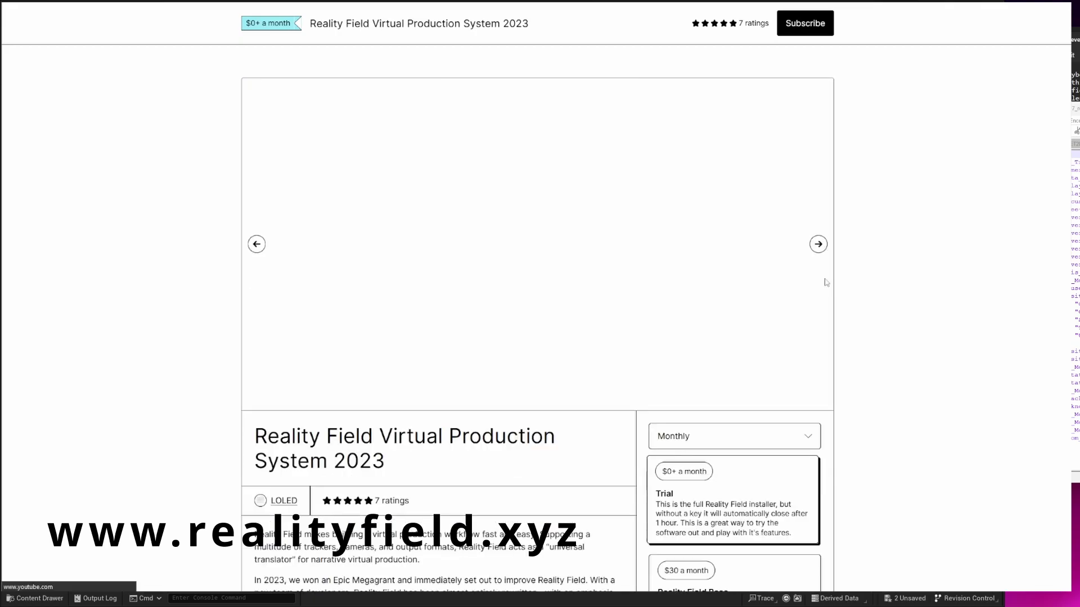
scroll(822, 284, down, 5)
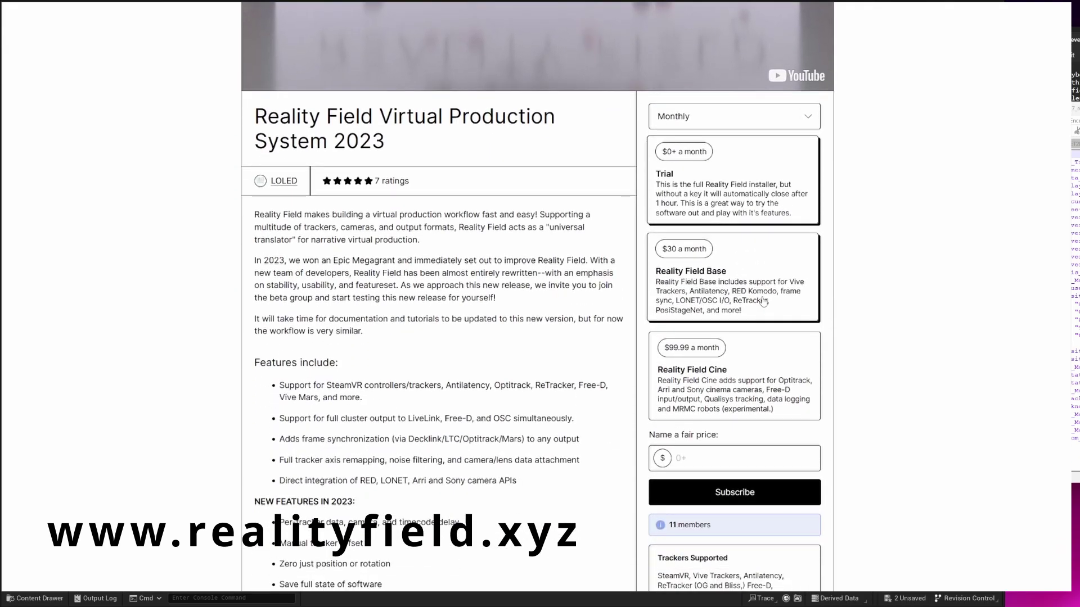
scroll(289, 216, up, 5)
click(255, 205)
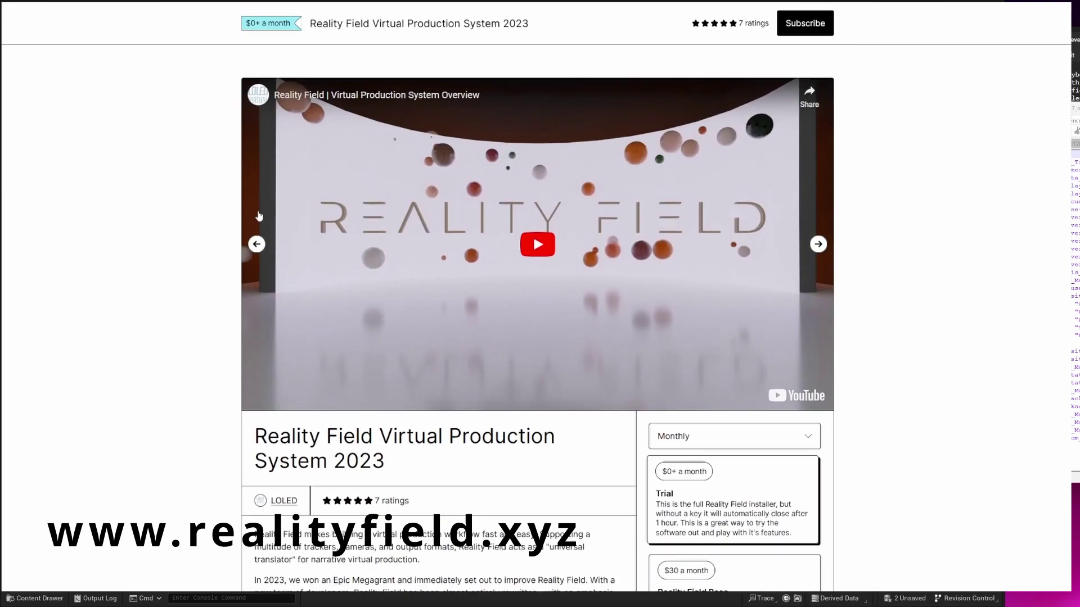
click(258, 282)
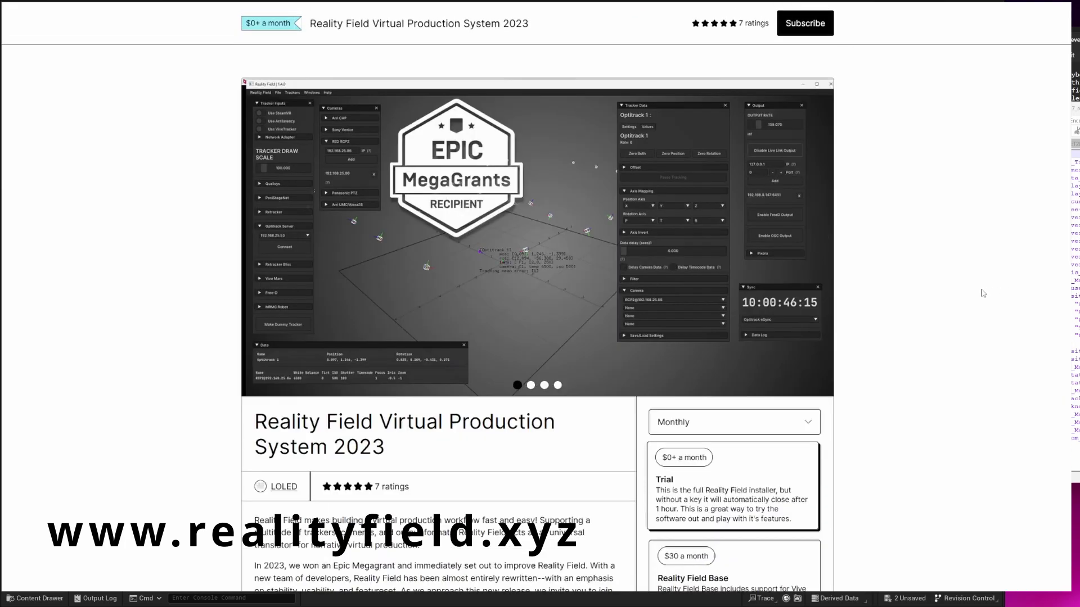
scroll(983, 293, down, 3)
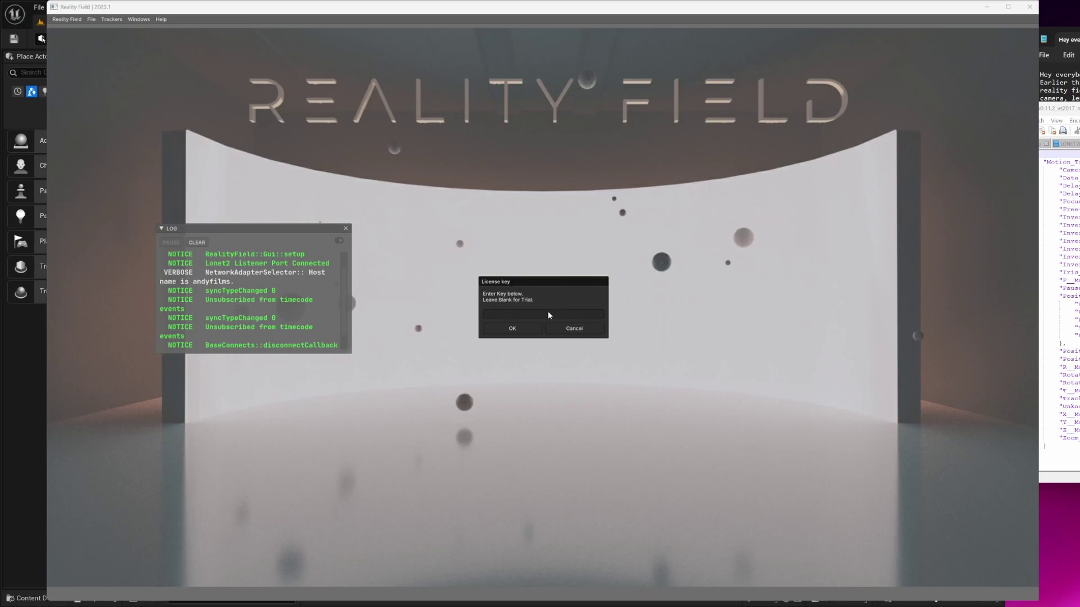
- Start Reality Field in trial mode by leaving the license key blank, and acknowledge the trial alert
drag(540, 281, 526, 285)
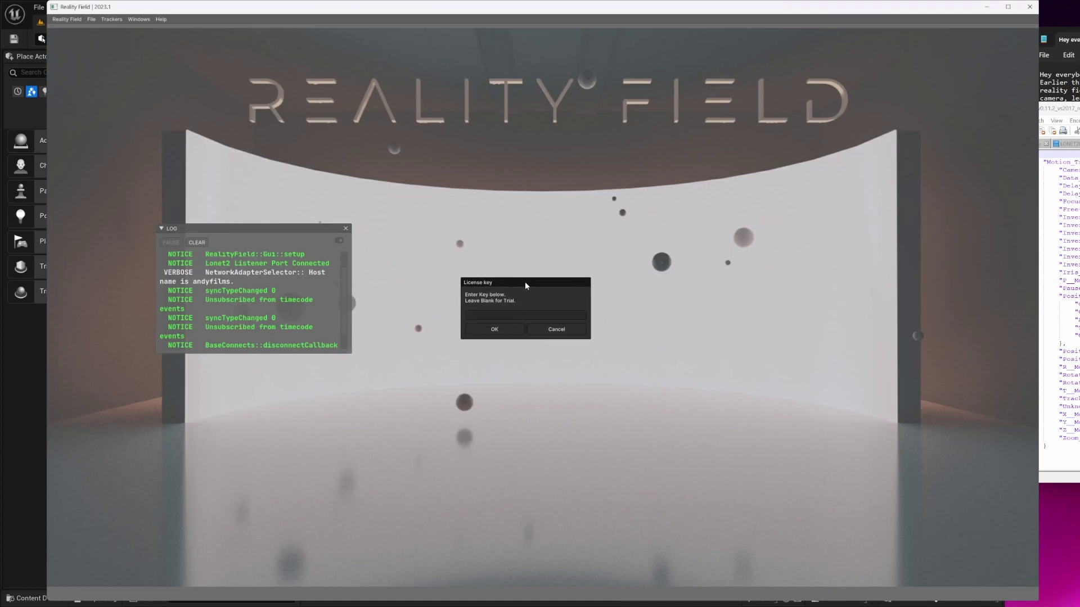
click(507, 329)
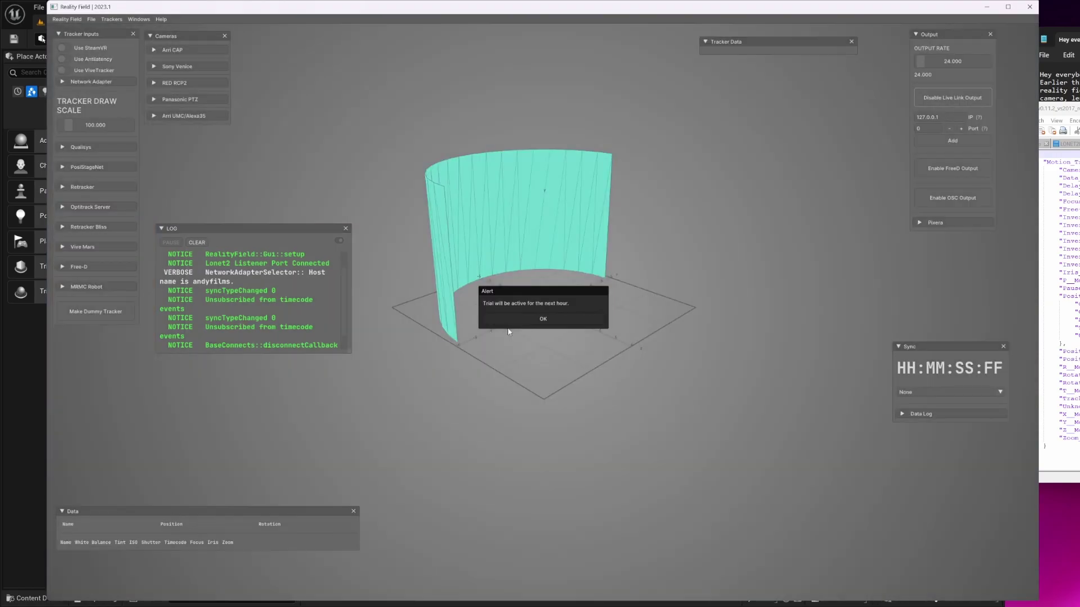
click(539, 321)
- Examine the curved wall model and floor grid from several angles and read through the log messages
scroll(538, 302, up, 1)
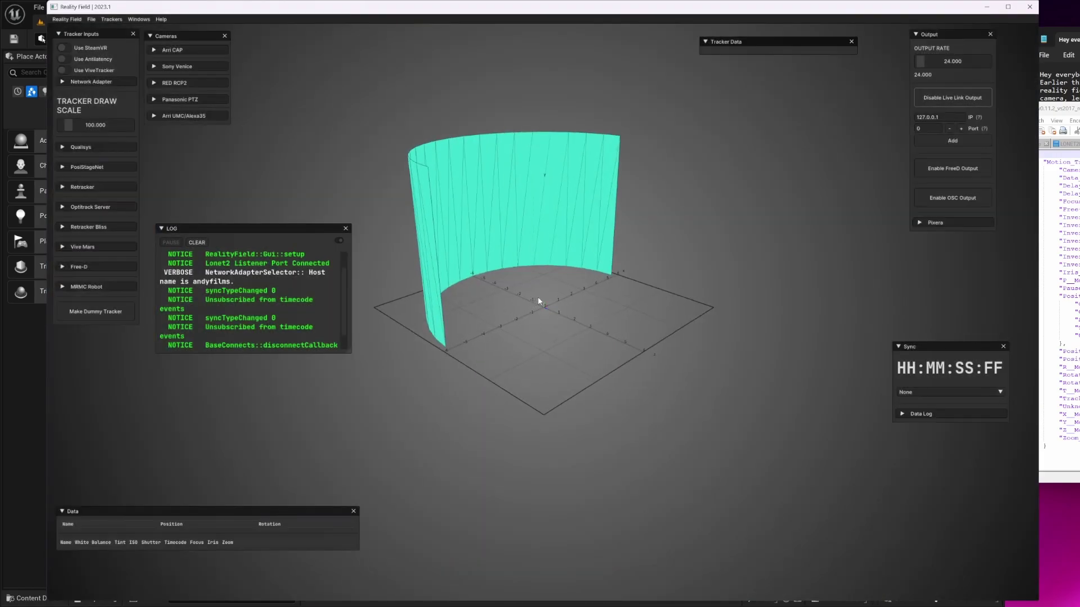
drag(538, 302, 654, 374)
drag(645, 329, 582, 352)
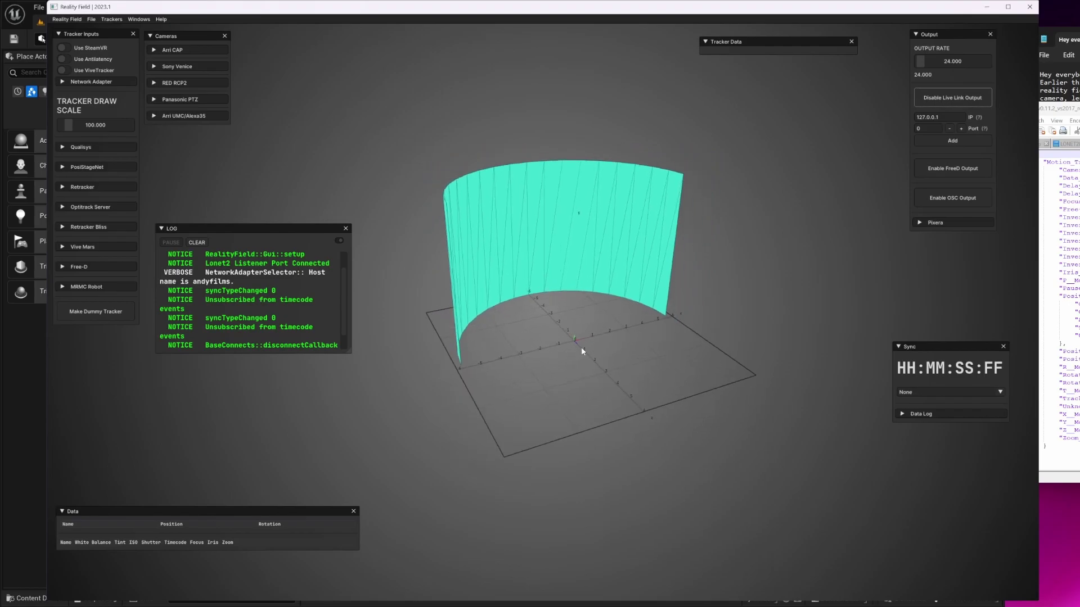
scroll(563, 349, up, 2)
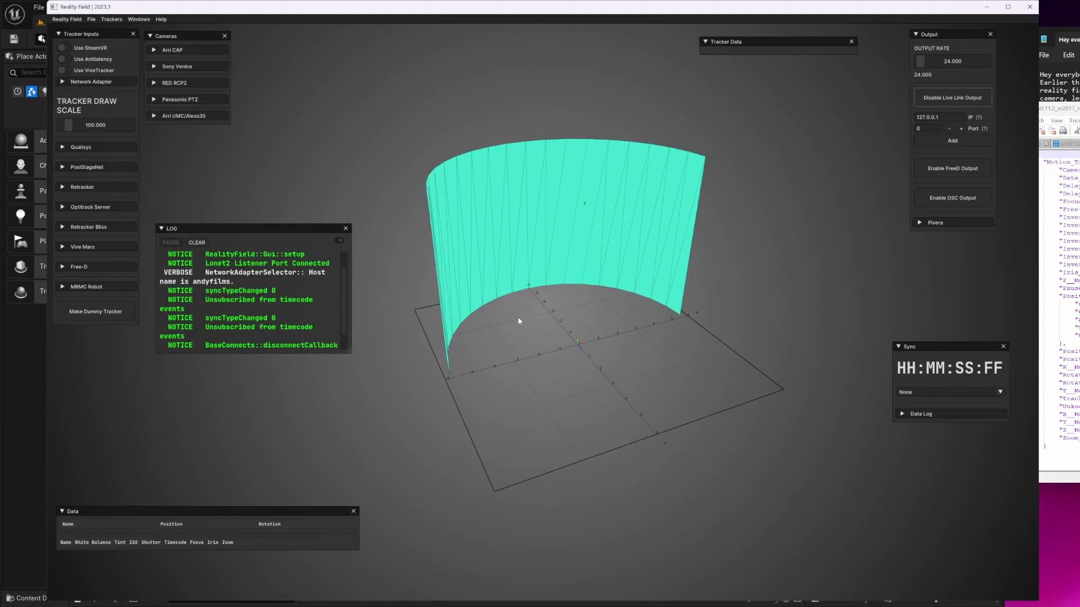
drag(518, 321, 524, 336)
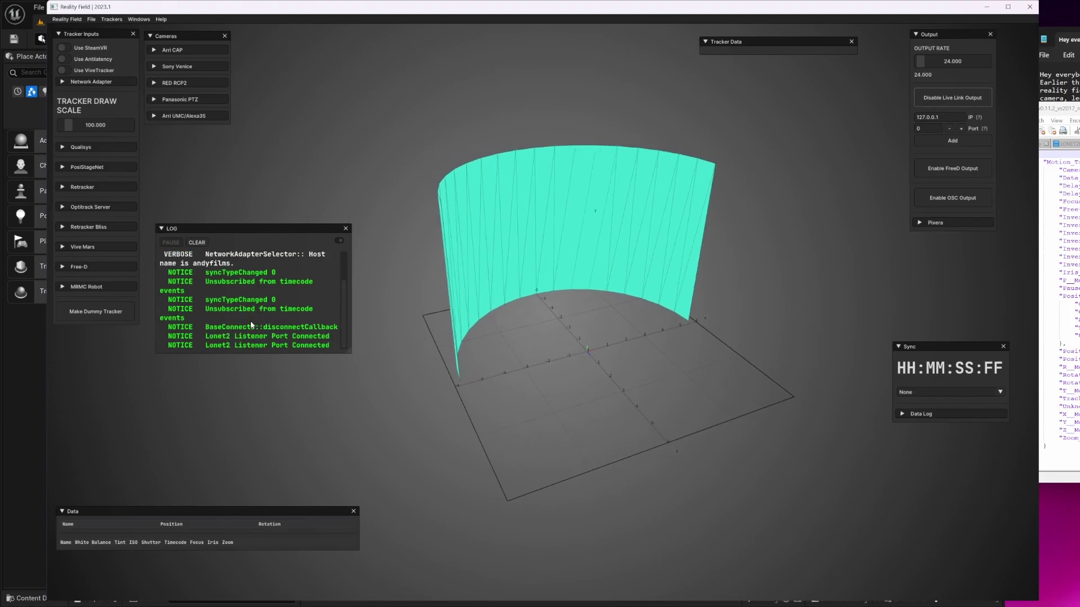
scroll(242, 310, up, 2)
scroll(247, 297, down, 2)
drag(610, 365, 594, 356)
- Review the connection options of the tracker inputs, including PosiStageNet, Optitrack Server and Retracker Bliss
drag(84, 35, 85, 37)
click(85, 169)
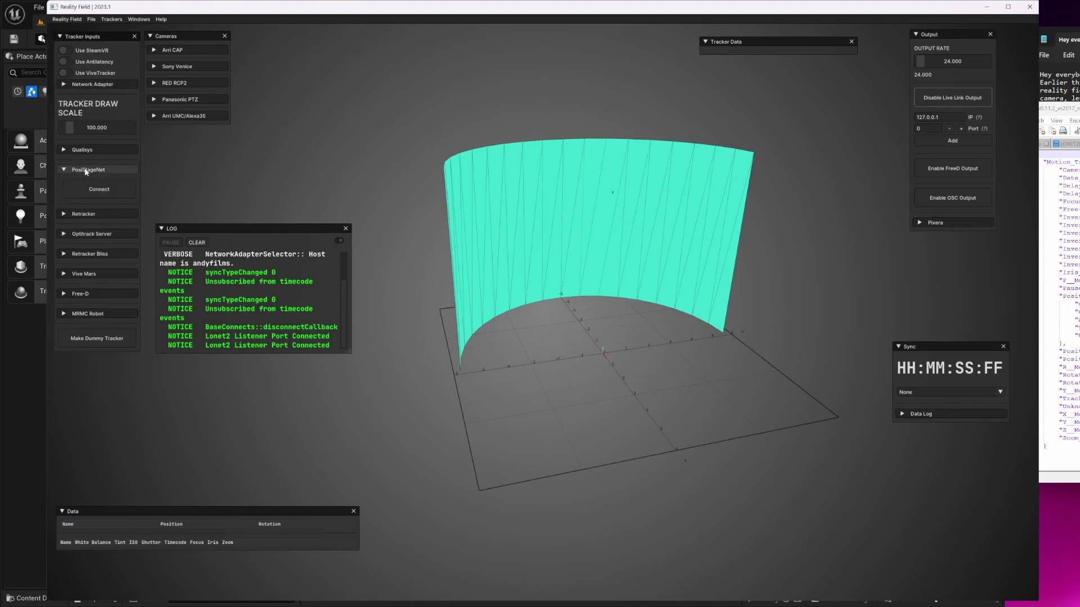
click(86, 169)
click(90, 209)
click(88, 210)
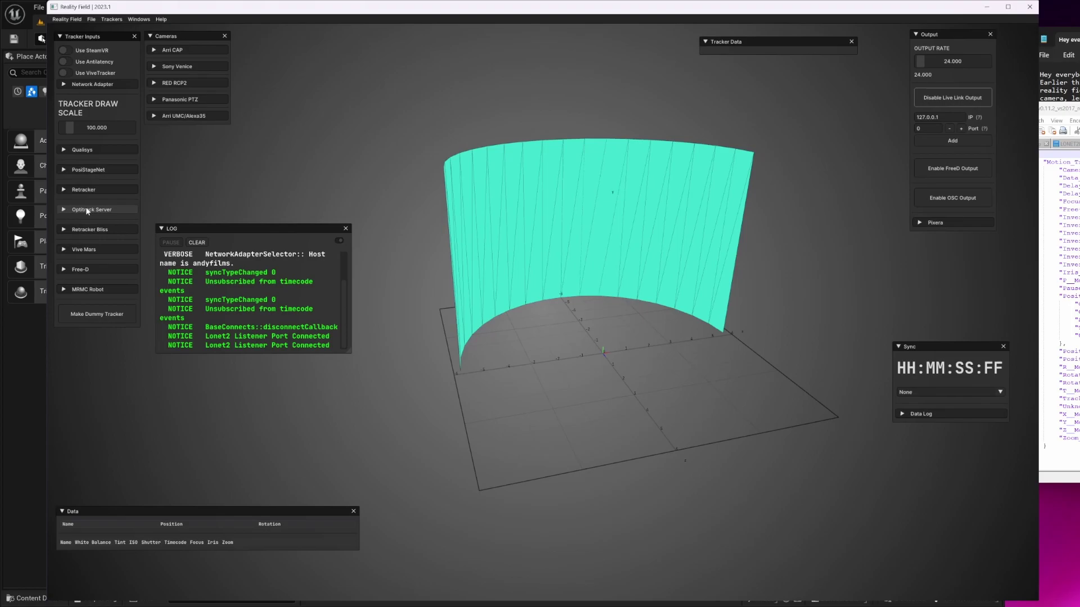
click(82, 227)
click(80, 228)
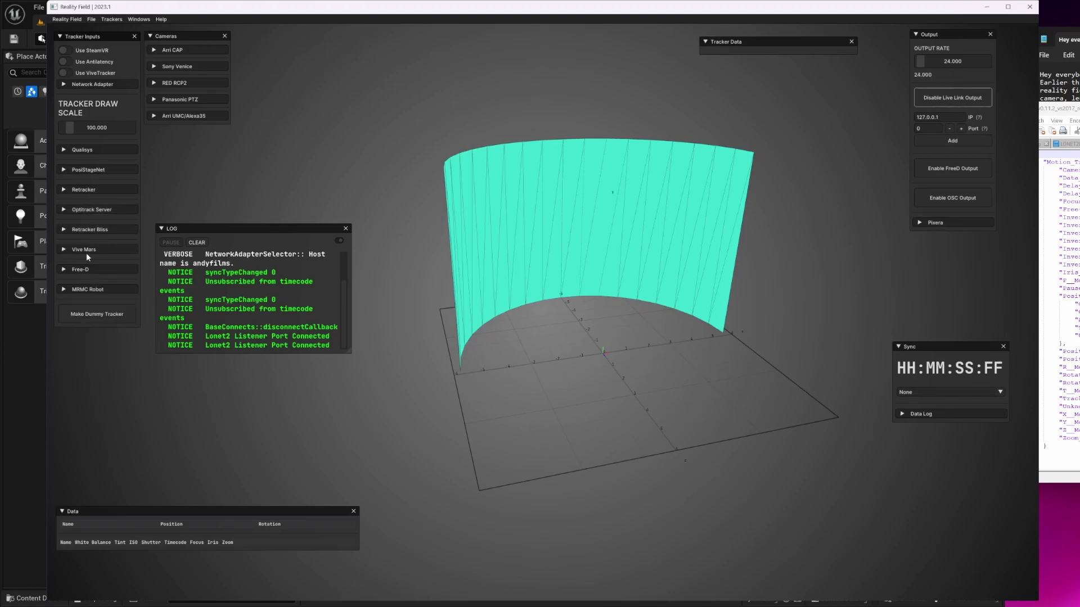
click(85, 212)
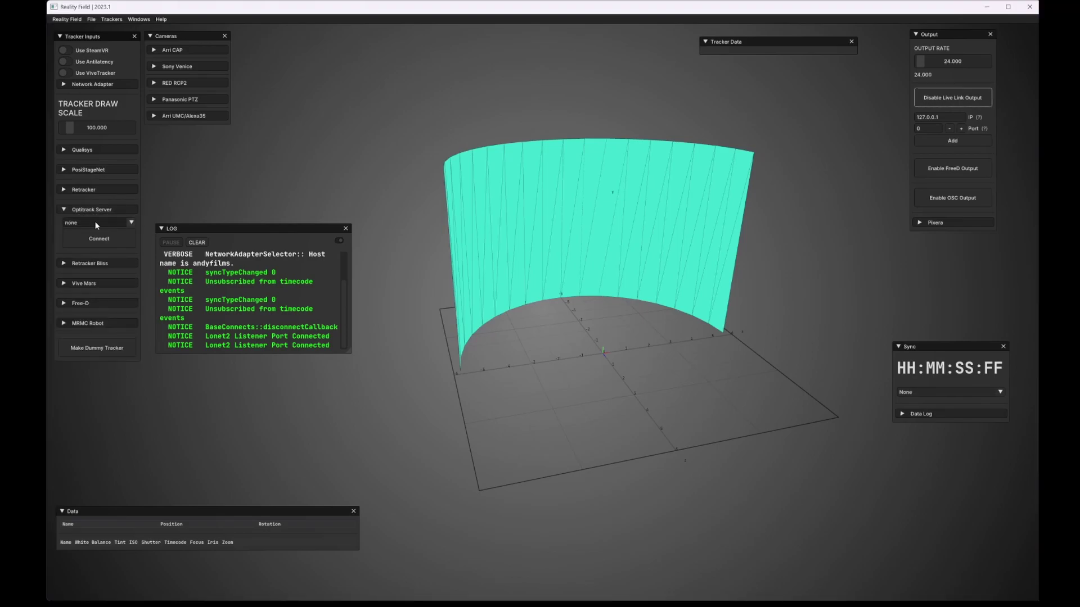
click(98, 209)
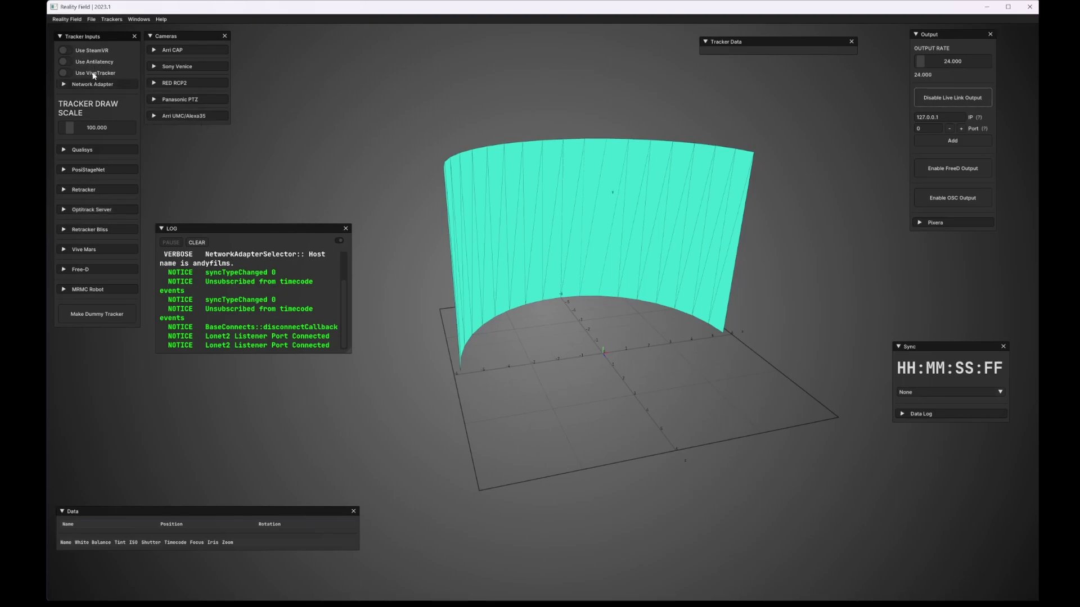
- Review the application settings for the stage manager, network adapter, license and units, checking the 3D model's draw toggle, and close them
click(67, 19)
click(73, 28)
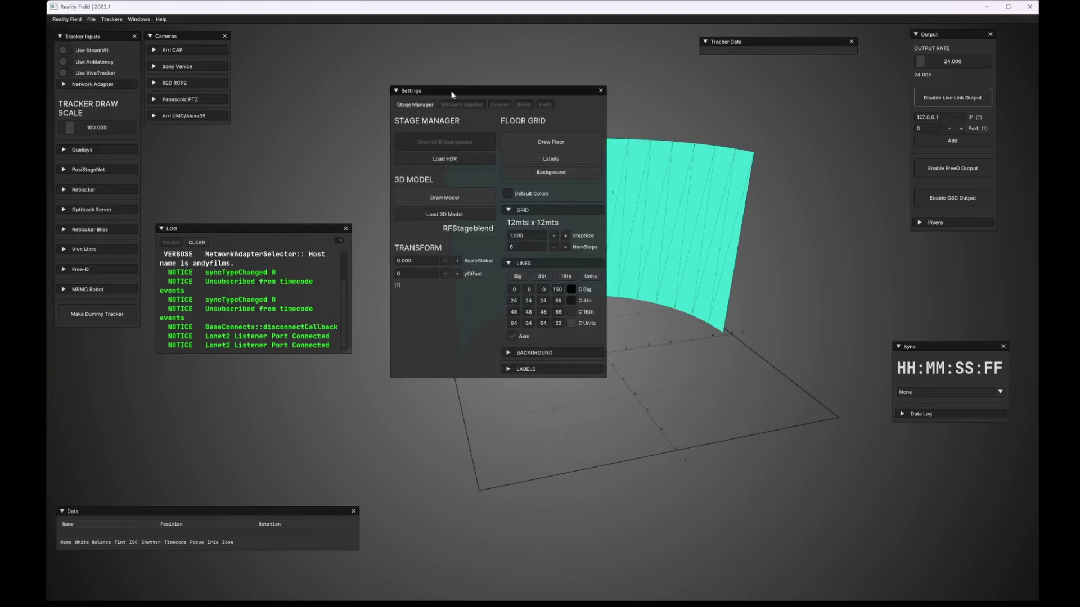
drag(452, 95, 250, 160)
click(250, 279)
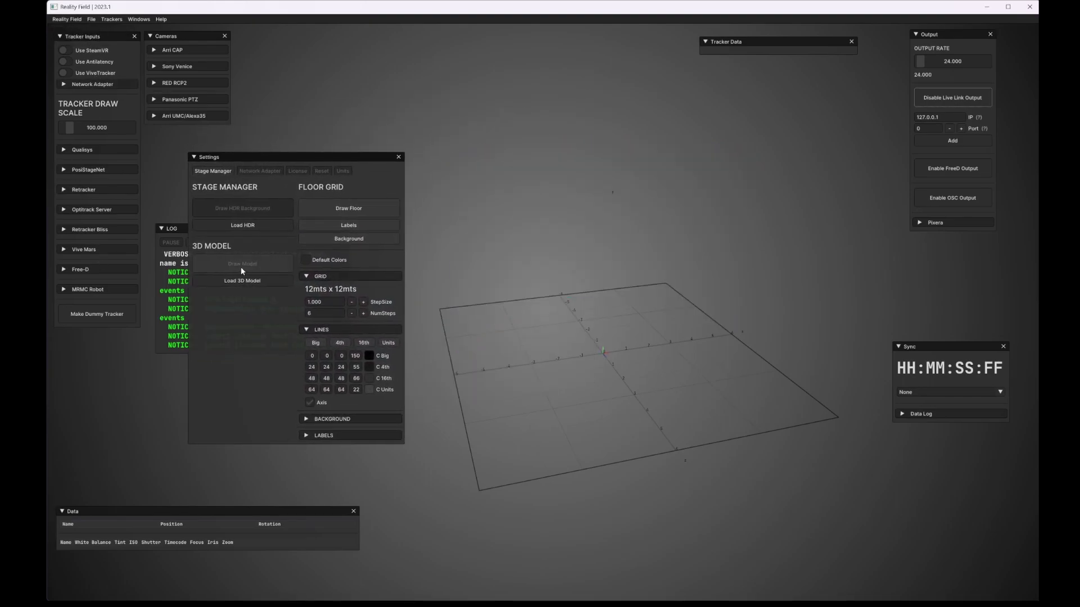
click(271, 172)
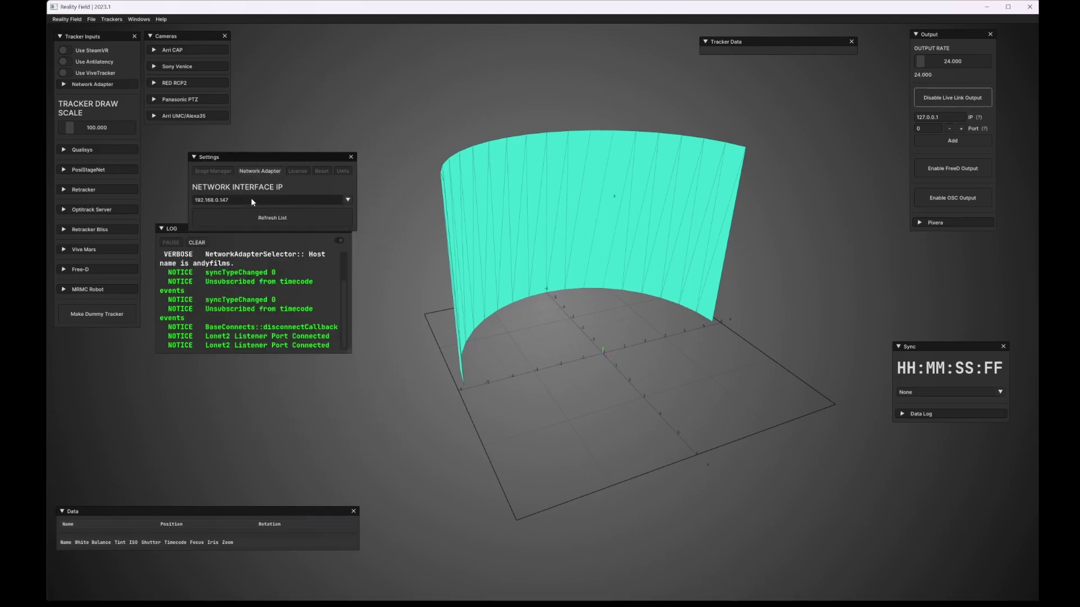
drag(253, 190, 236, 176)
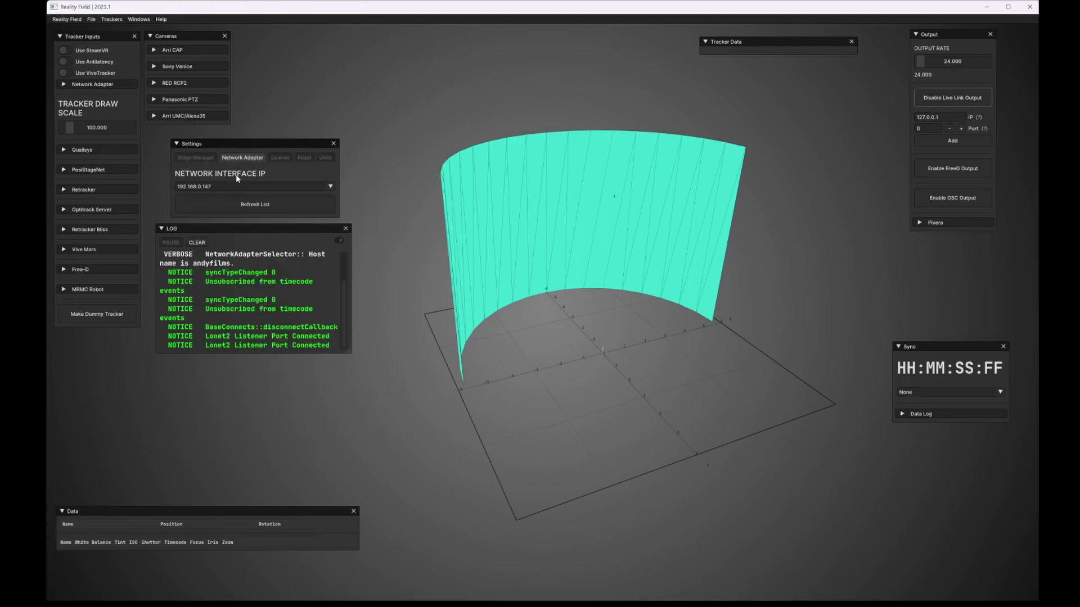
click(284, 158)
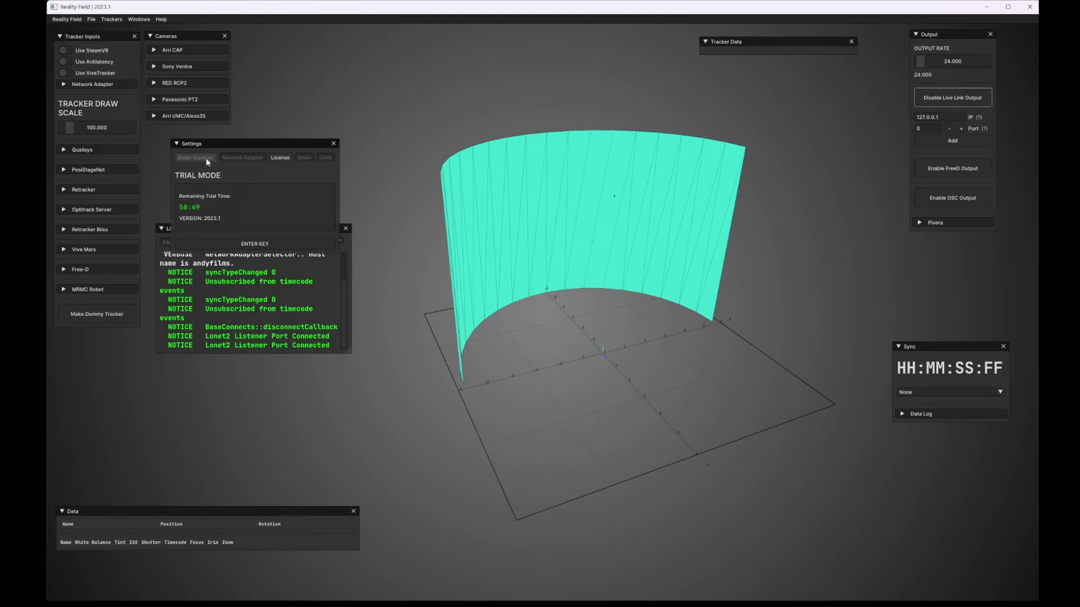
click(327, 158)
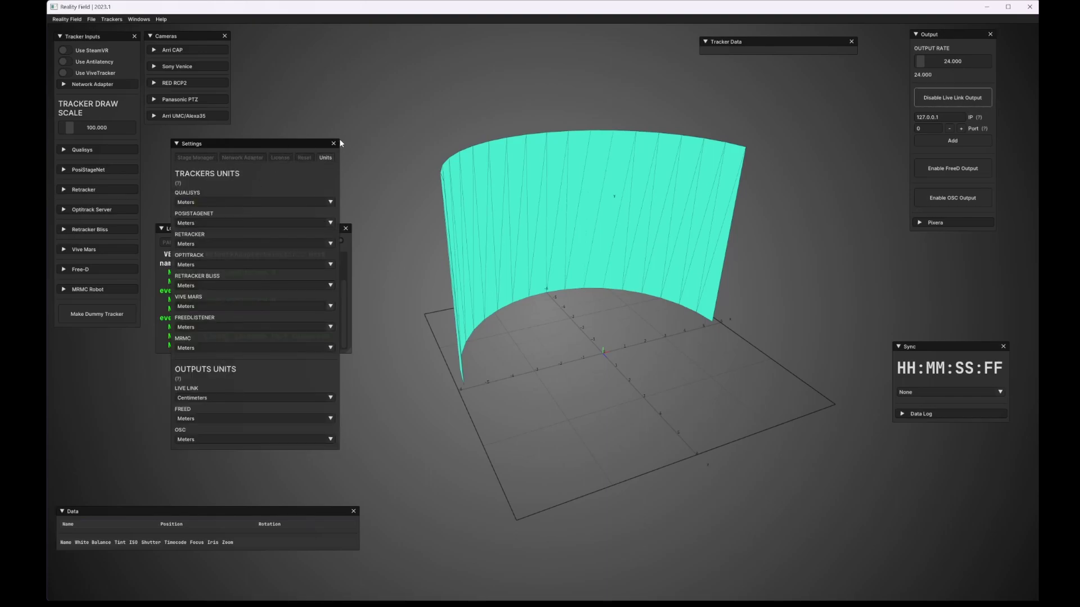
click(334, 144)
- Reposition the Cameras window beside the tracker inputs and review the RED RCP2 camera's connection options
drag(193, 36, 215, 55)
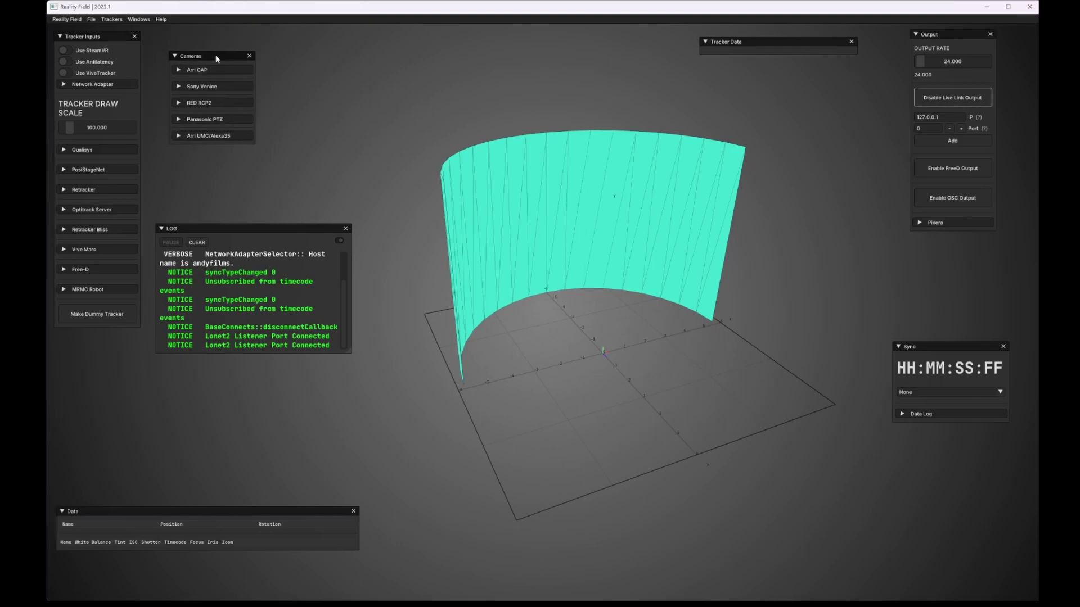
click(206, 106)
click(201, 105)
click(199, 105)
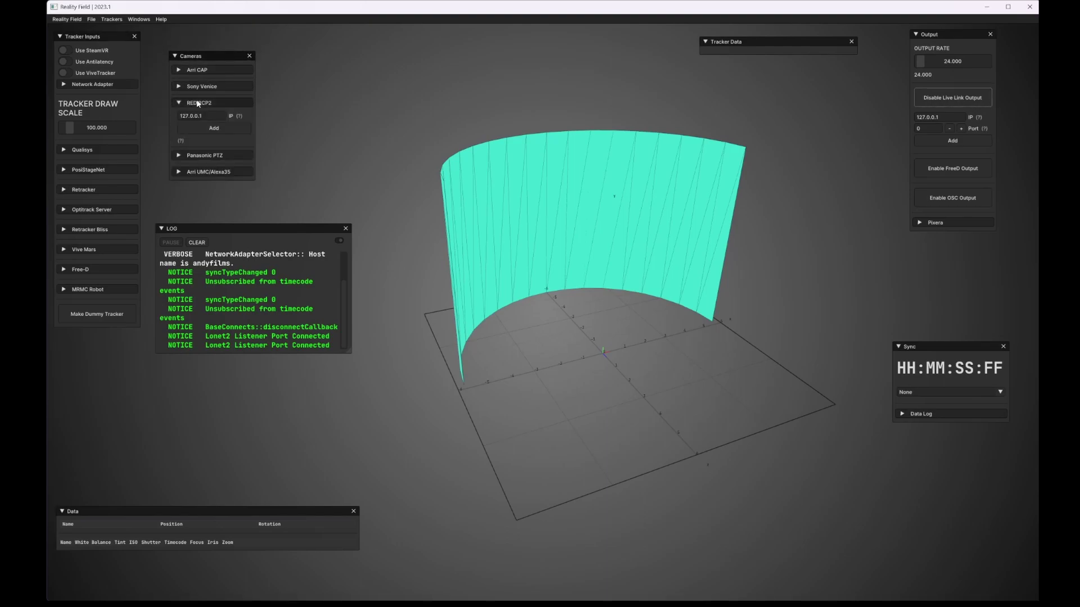
click(198, 104)
- Reposition the Data and Sync windows and review the available timecode sync sources
mouse_move(107, 510)
mouse_down()
mouse_move(129, 502)
mouse_move(123, 517)
mouse_up()
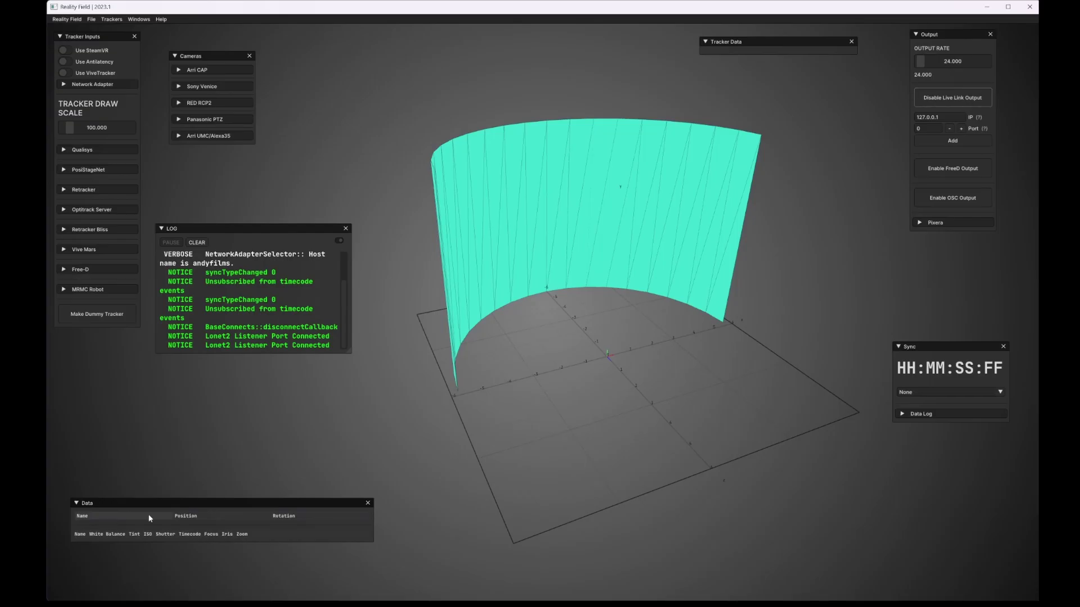
drag(920, 344, 891, 328)
click(895, 376)
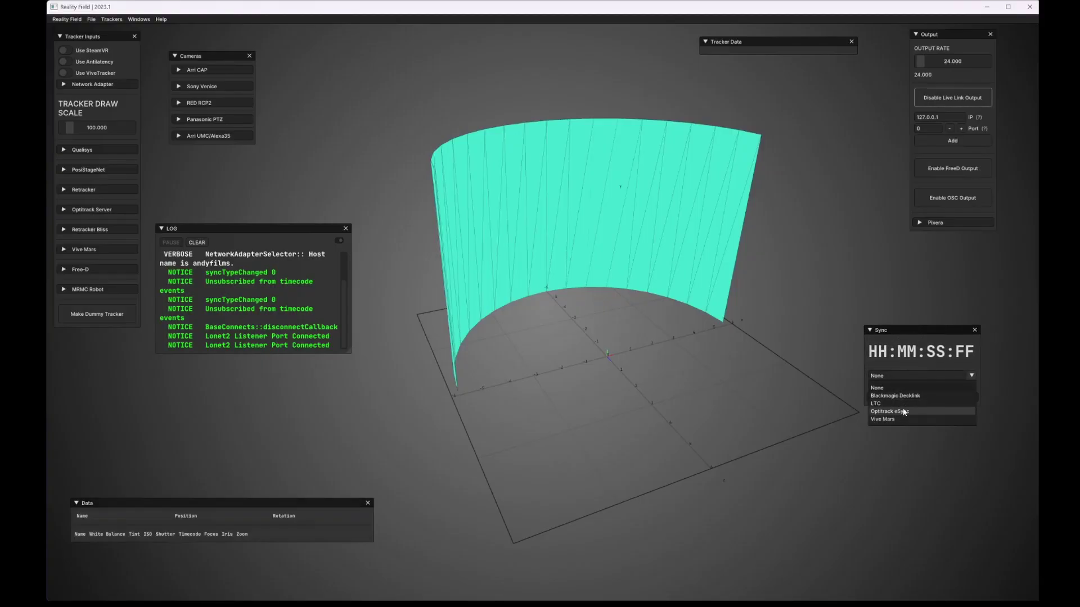
click(903, 412)
click(905, 372)
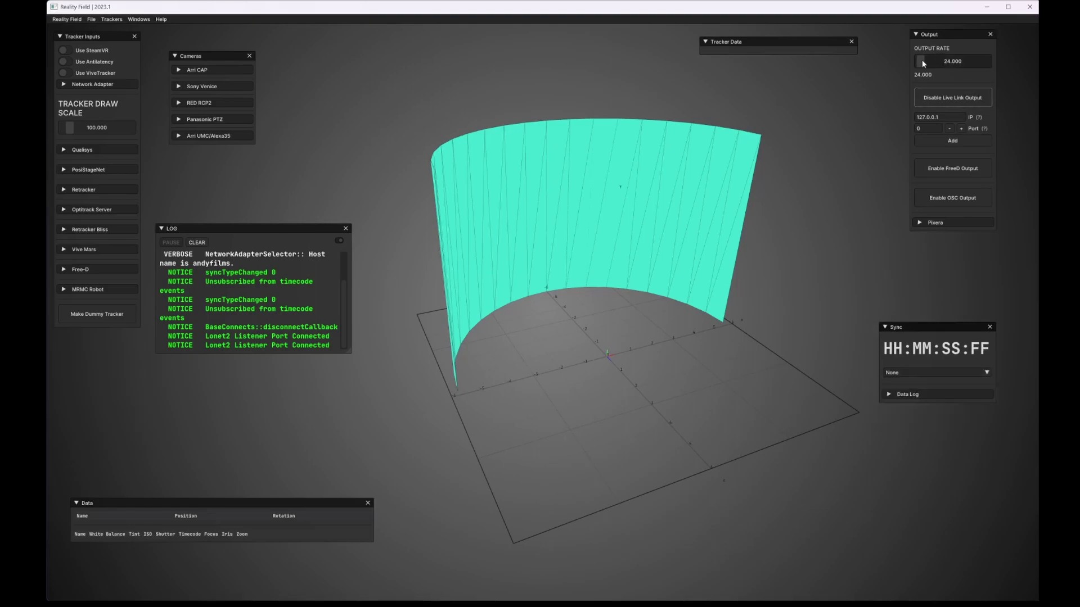
- Raise the output rate to about 131.5, reposition the Output and Sync windows, and check the Pixera output section
mouse_move(921, 60)
mouse_down()
mouse_move(948, 64)
mouse_move(932, 63)
mouse_up()
drag(950, 37, 928, 67)
drag(928, 325, 939, 304)
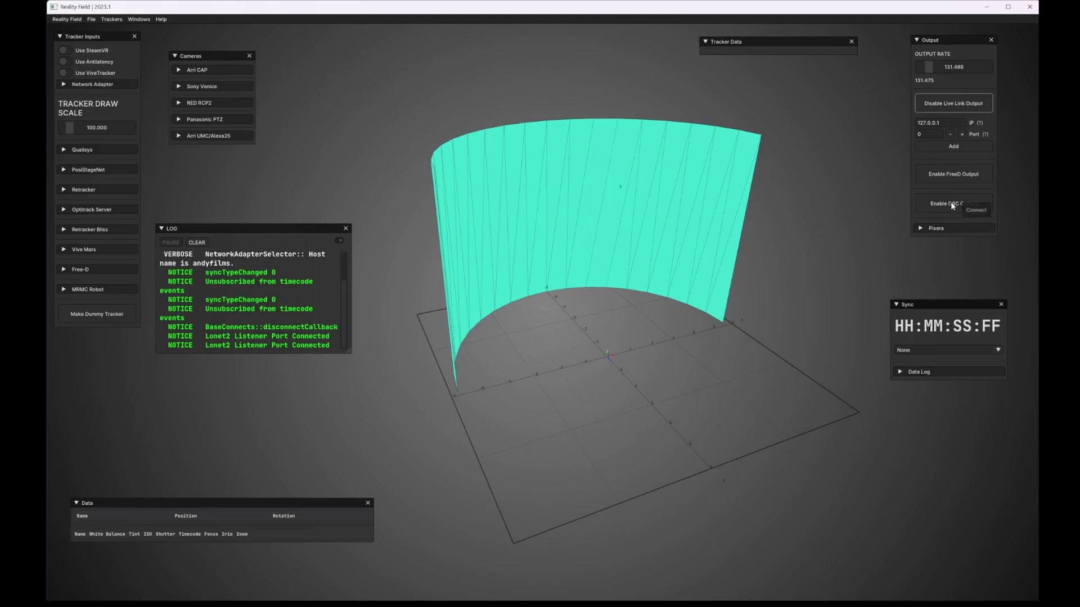
click(941, 230)
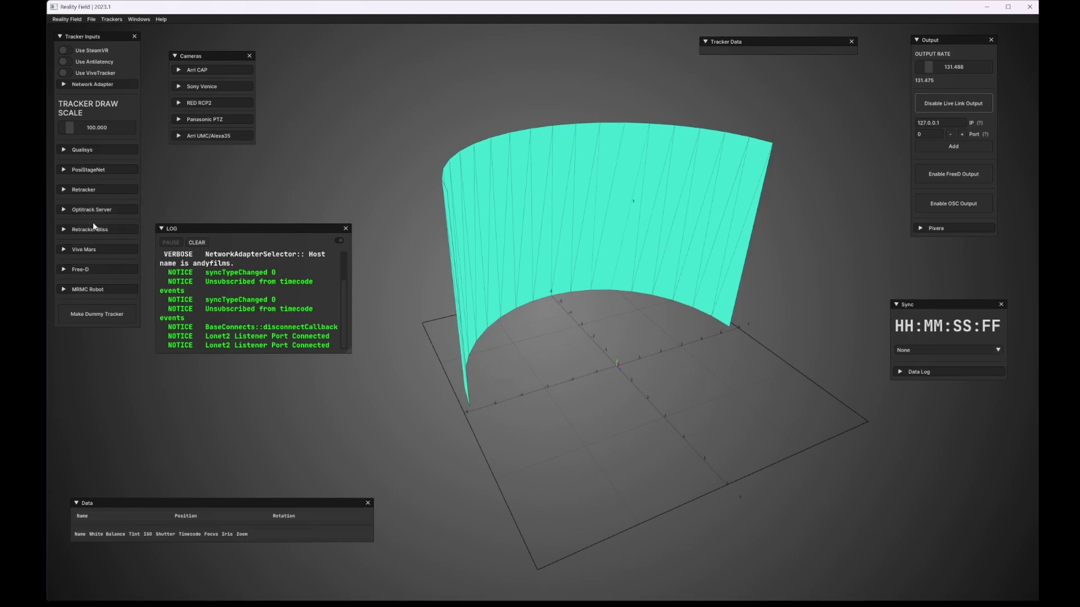
- Connect the Retracker tracker input on port 7002
click(89, 190)
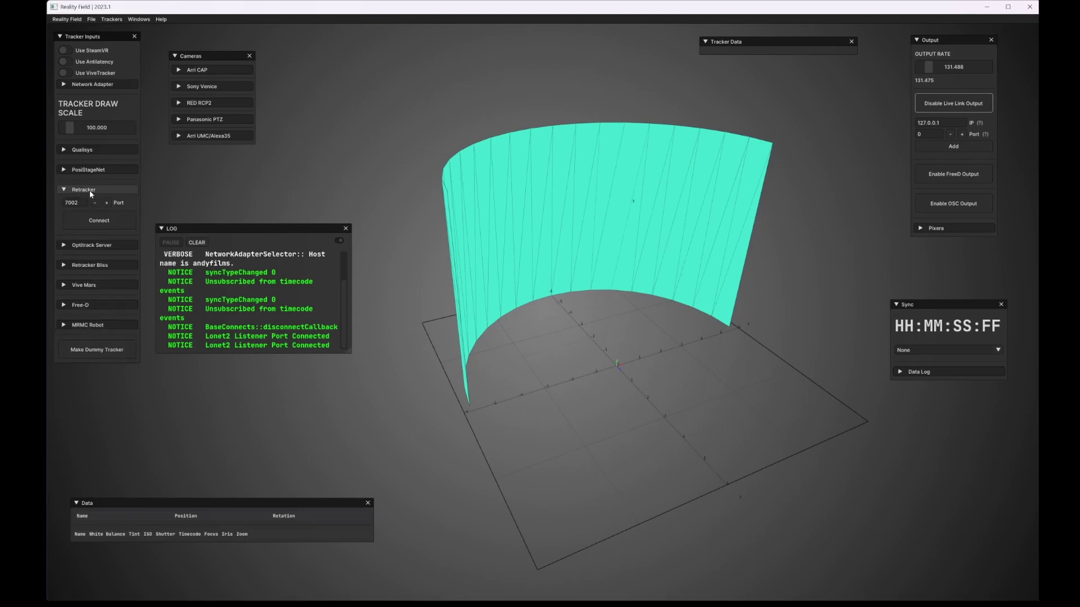
click(89, 221)
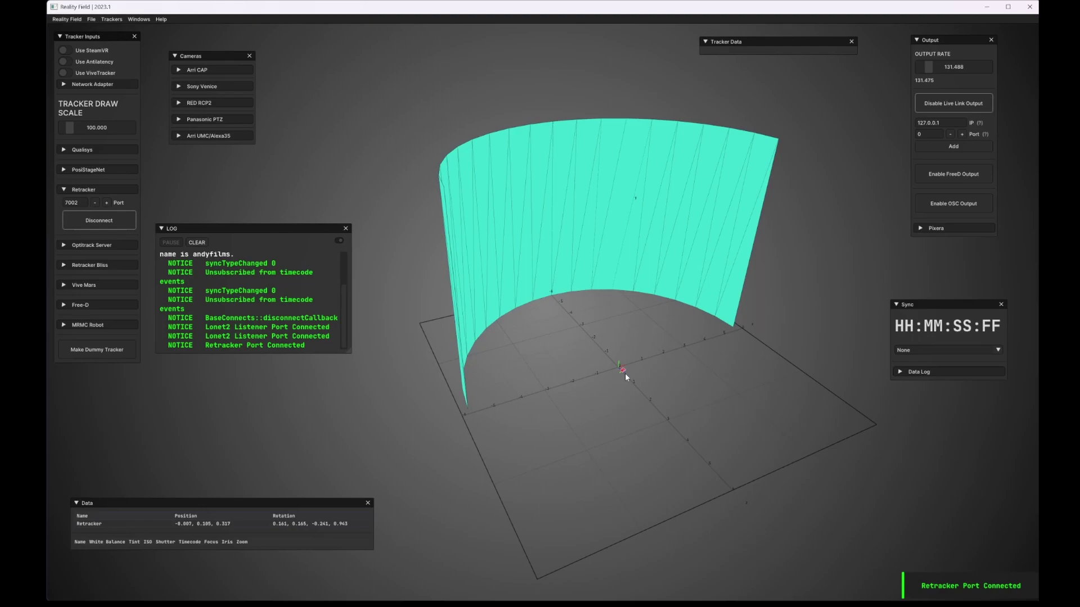
- Select the Retracker's marker near the stage origin and reposition the Tracker Data window beside the Output window
scroll(626, 370, up, 5)
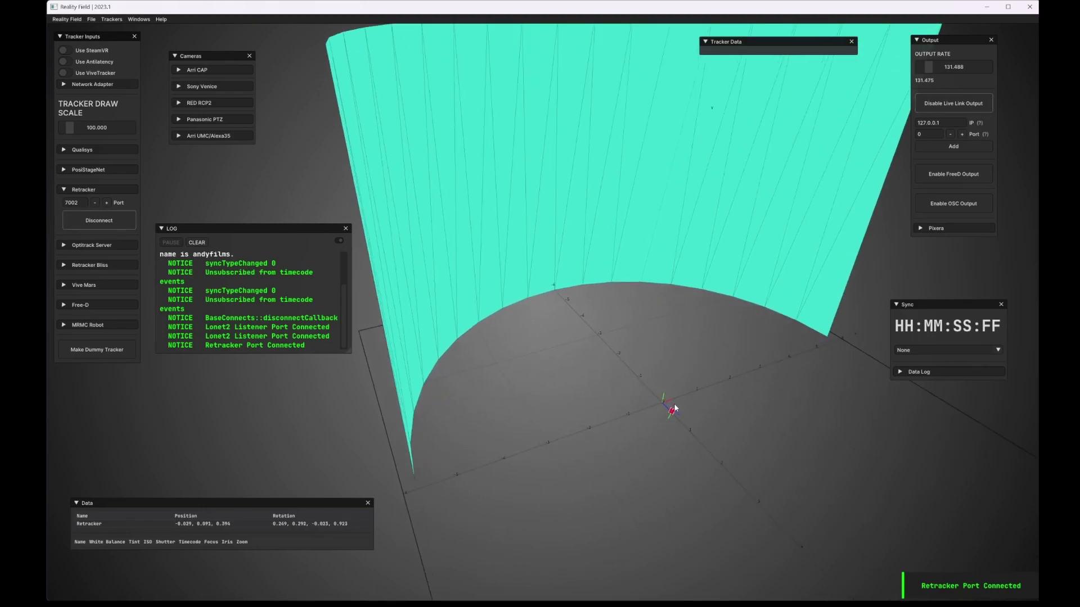
scroll(675, 406, up, 1)
drag(680, 444, 670, 407)
scroll(673, 407, up, 1)
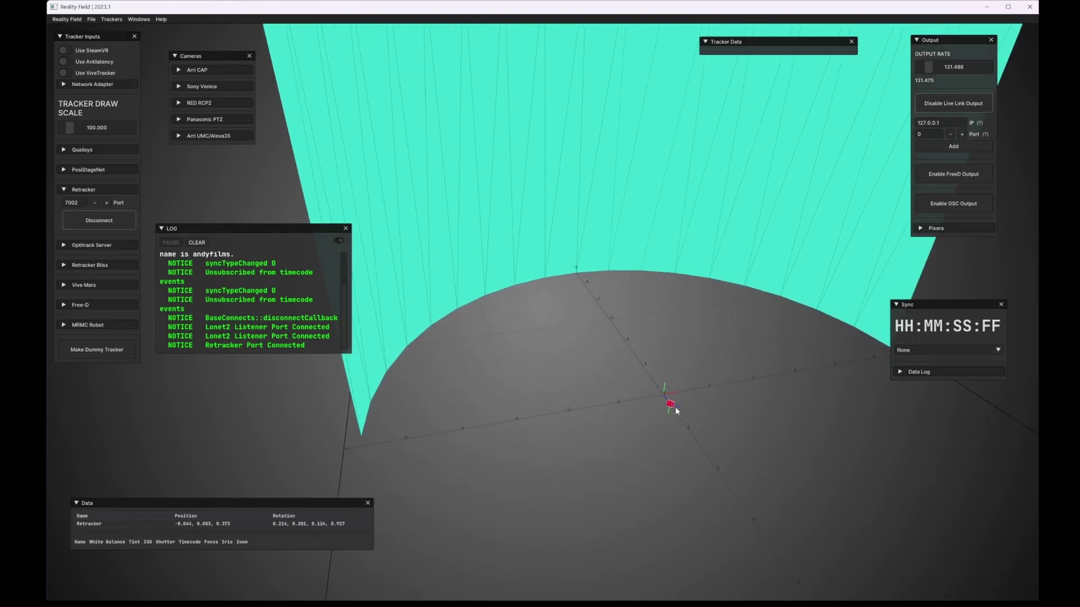
click(670, 407)
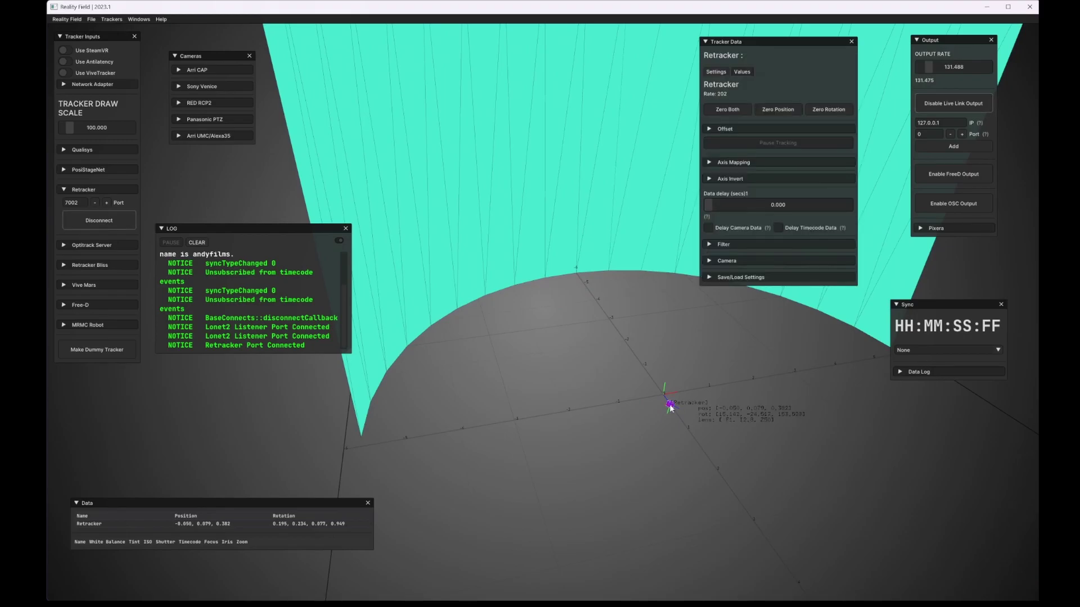
drag(701, 440, 619, 282)
drag(740, 47, 755, 60)
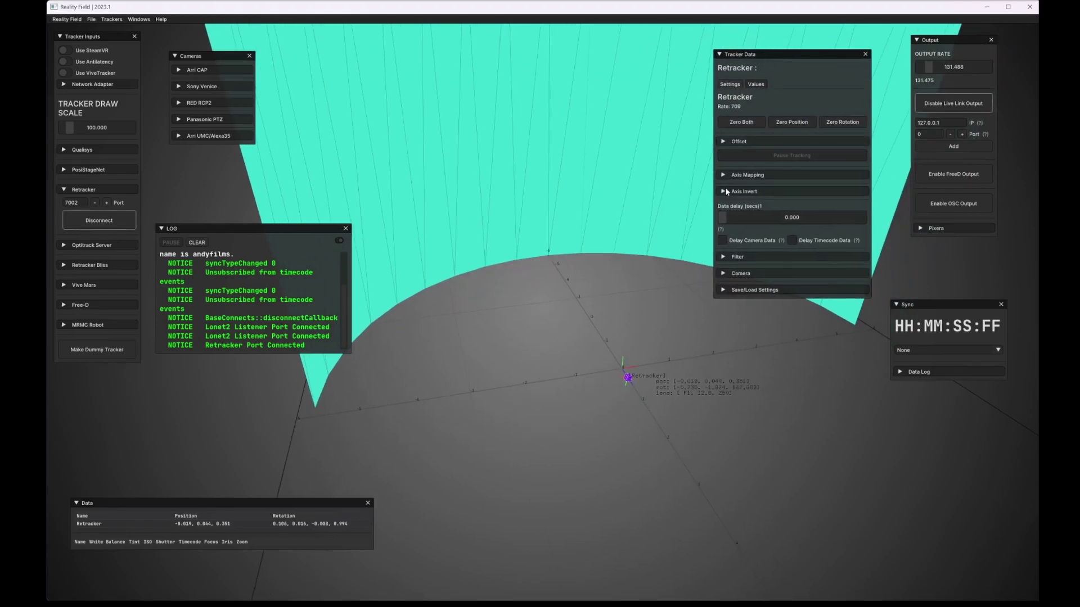
- Try raising the Retracker's tracker floor offset, and return it to 0.000
scroll(654, 273, down, 4)
click(779, 143)
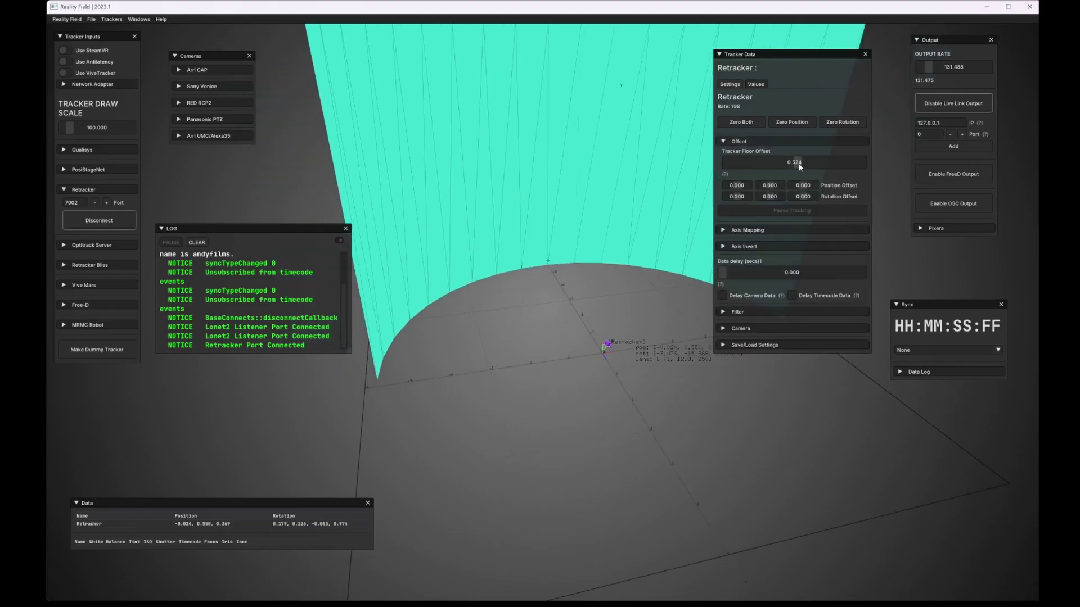
drag(795, 163, 724, 166)
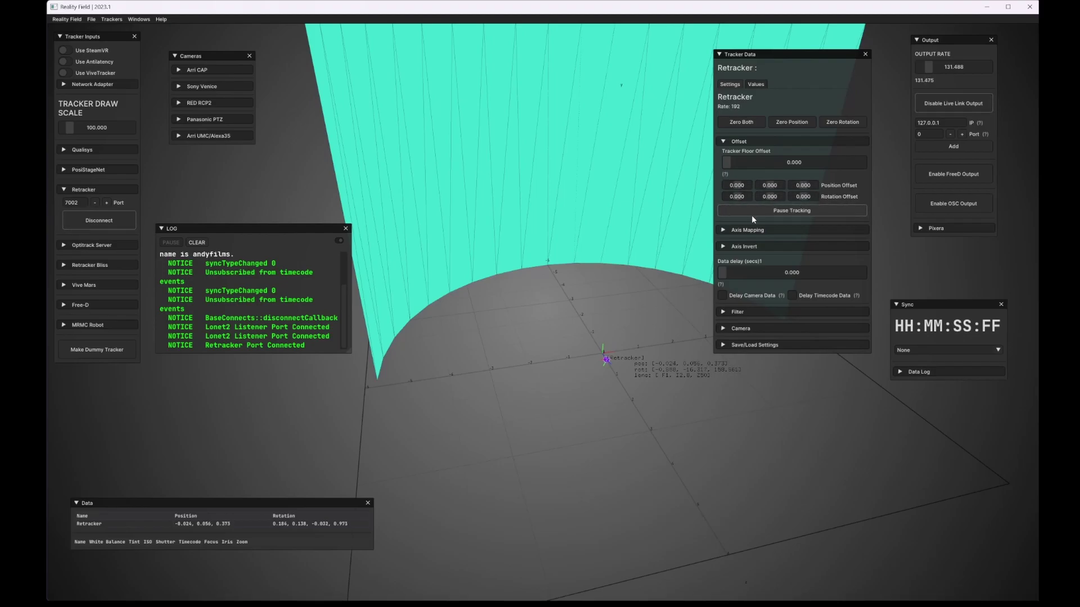
- Review the Retracker's axis mapping, axis invert and data delay options
click(757, 230)
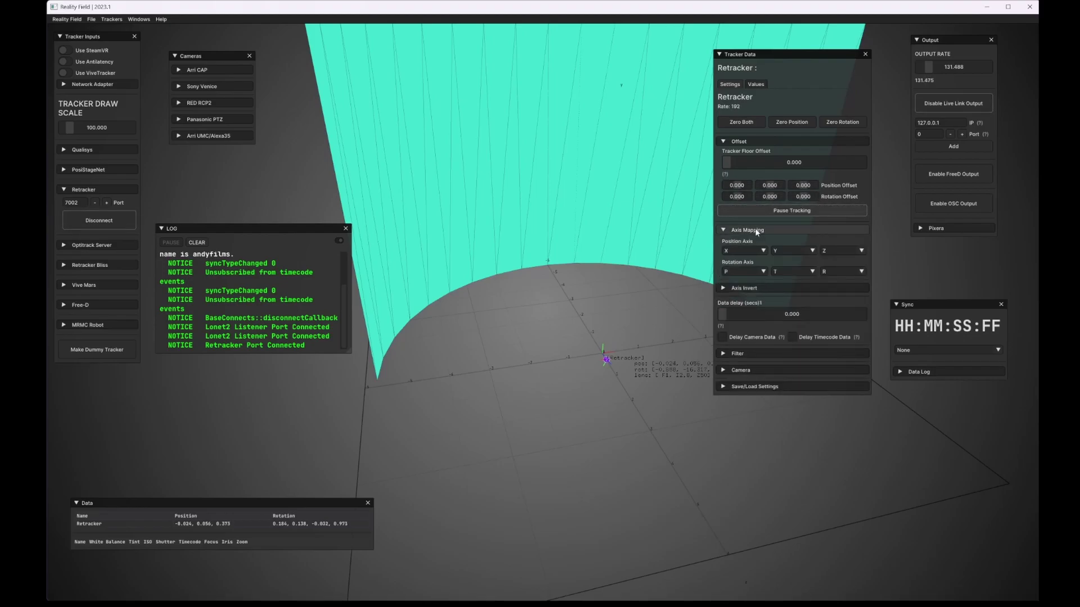
click(763, 288)
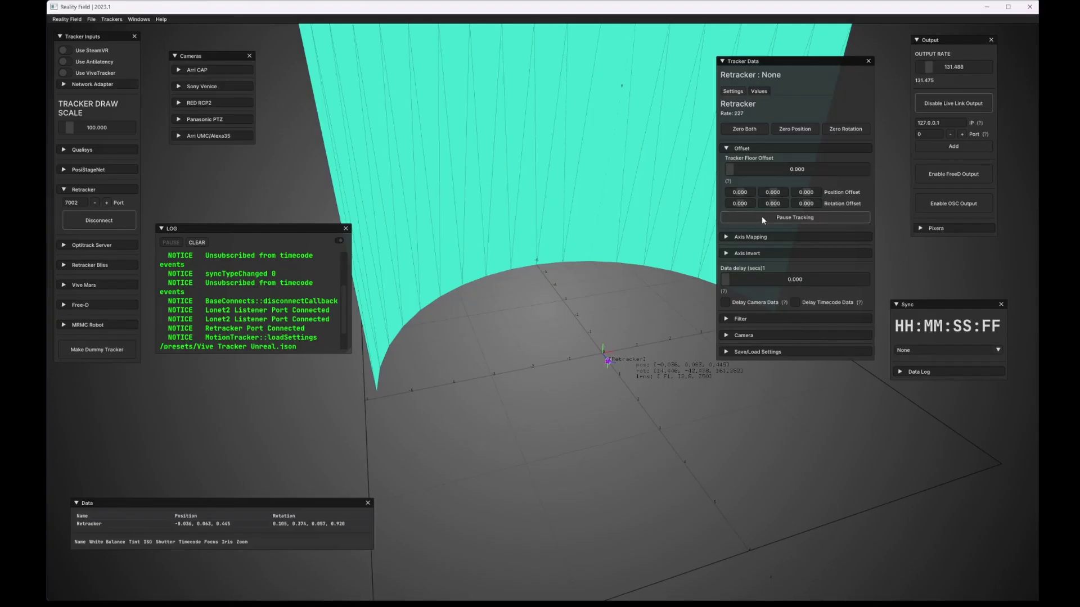
click(751, 253)
click(752, 238)
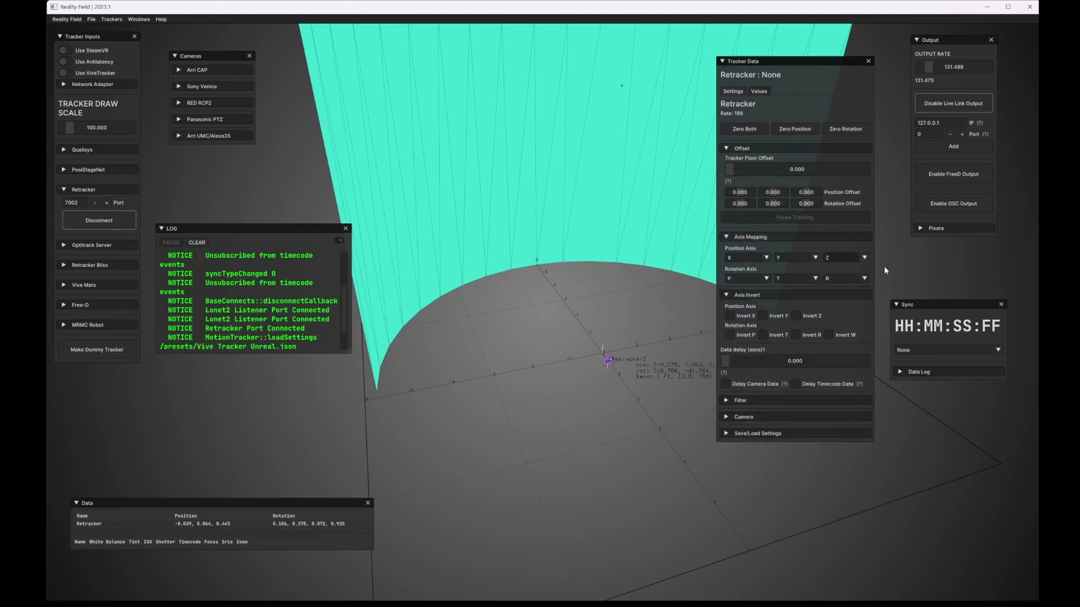
click(751, 238)
click(748, 254)
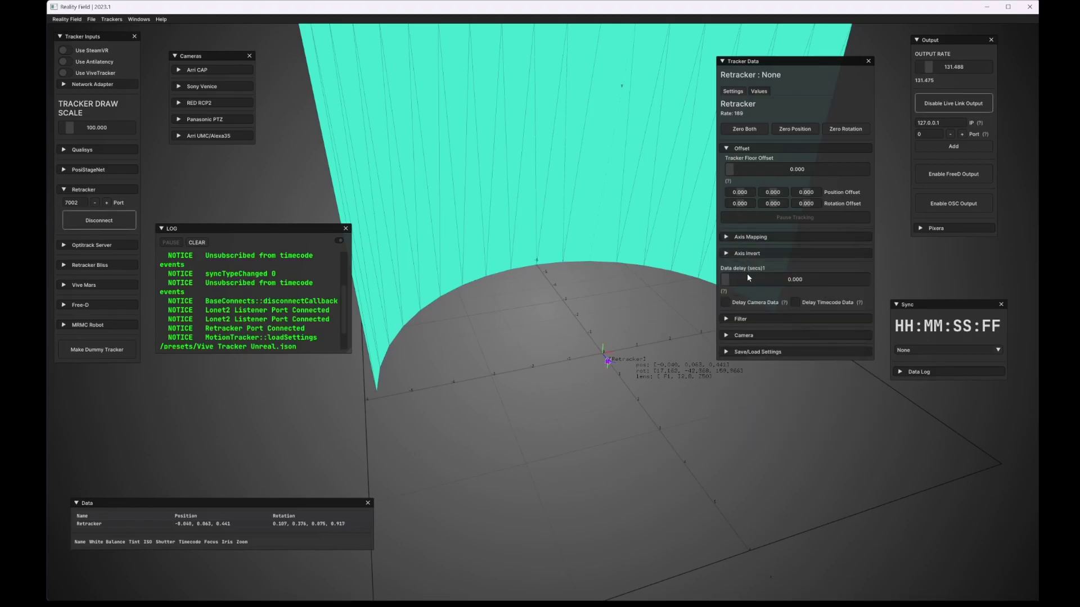
drag(720, 280, 736, 280)
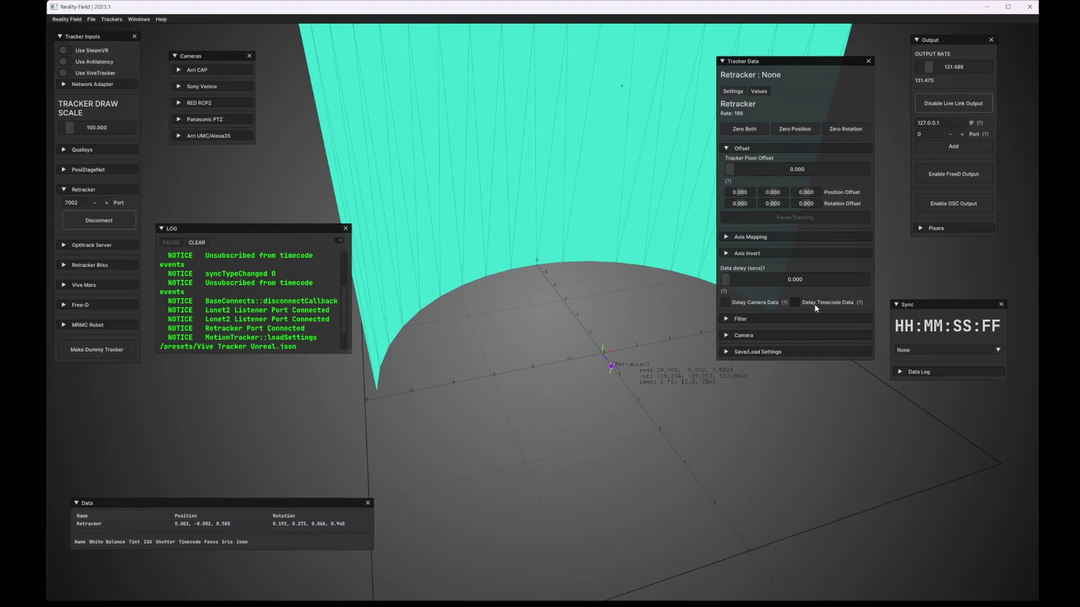
- Run a positional analysis of the Retracker's data in its filter settings
click(751, 320)
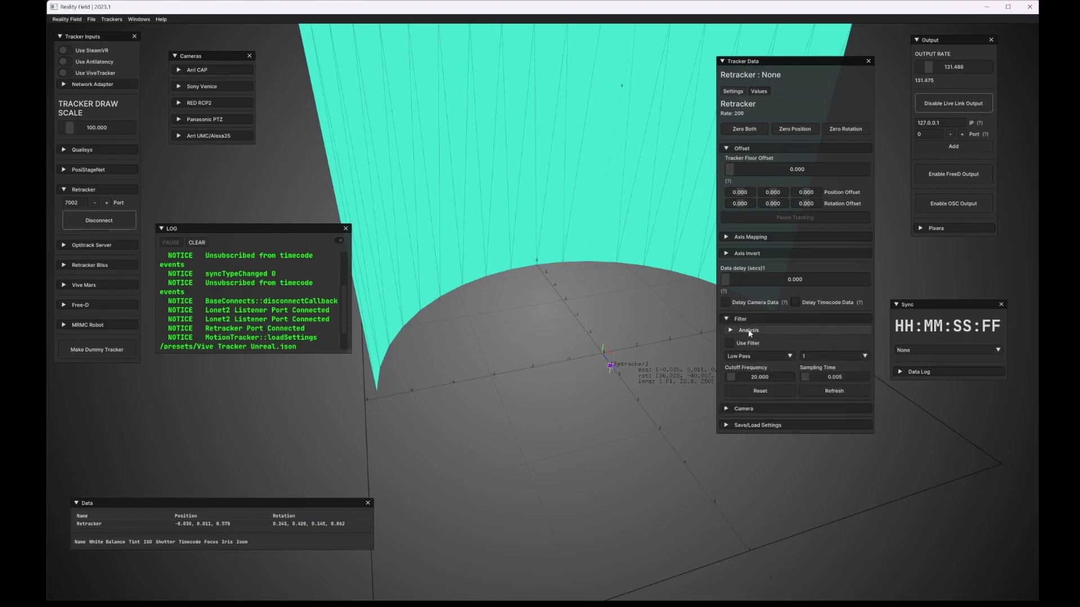
click(748, 329)
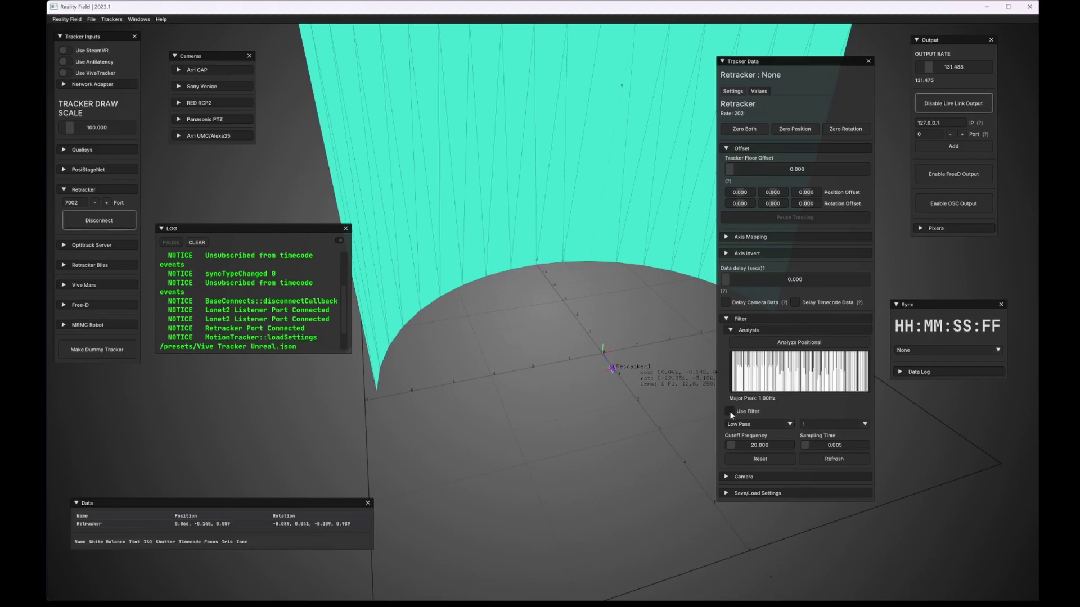
click(755, 342)
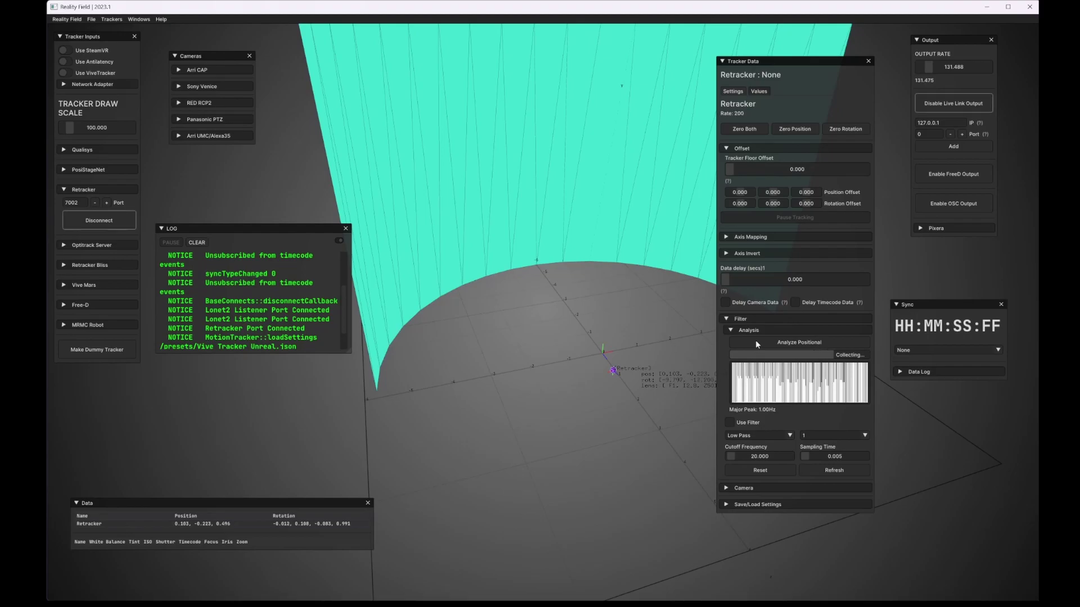
- Enable the Retracker's low-pass filter with a cutoff frequency of 2.000 and examine the tracker in the 3D scene
click(751, 412)
ctrl+click(752, 444)
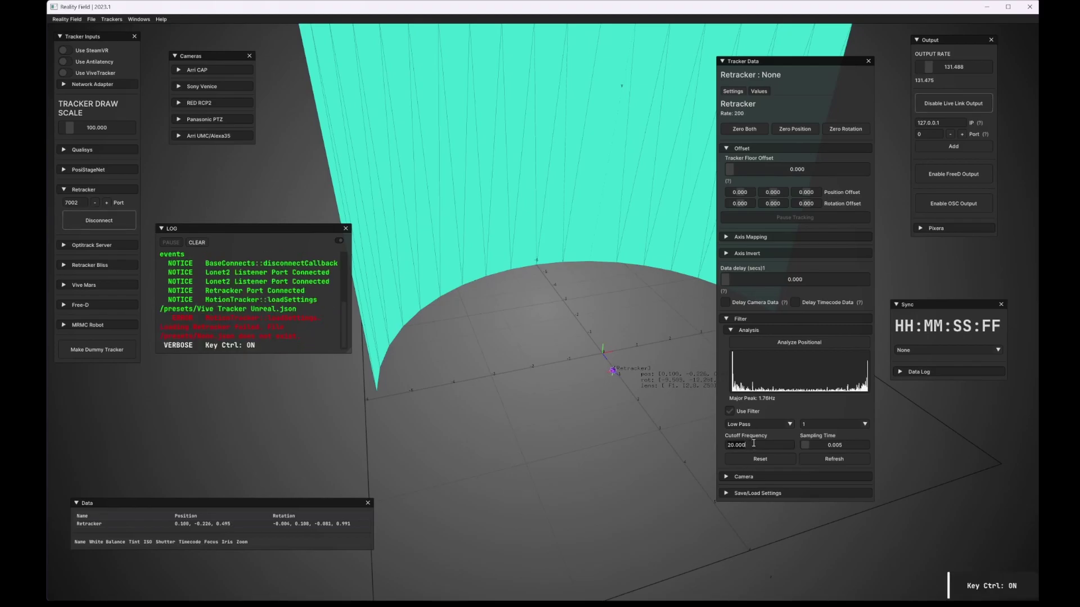
text(5)
key(Return)
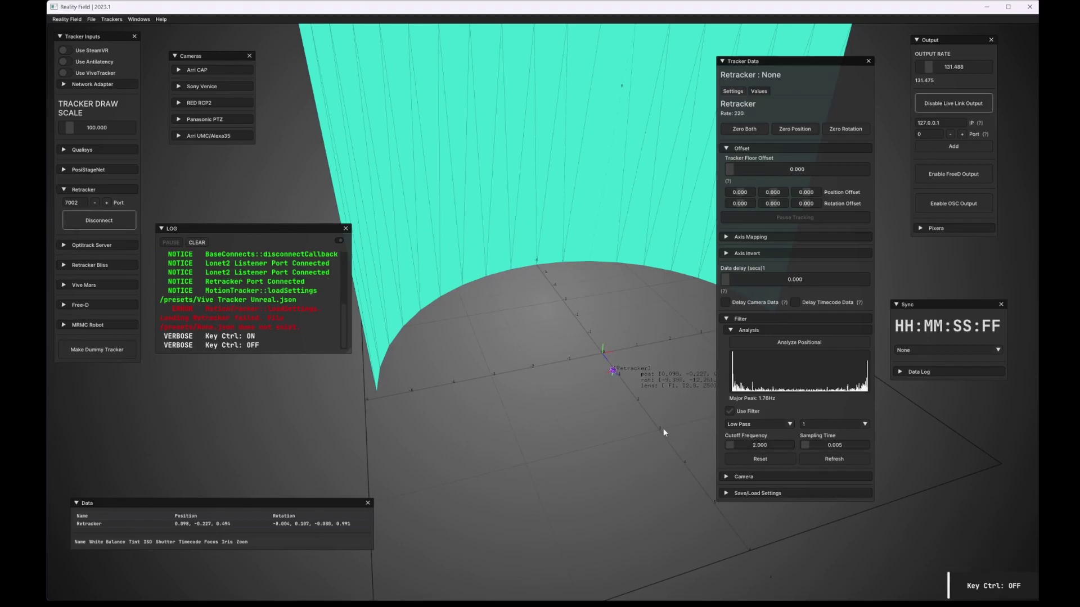
scroll(684, 403, up, 3)
drag(684, 402, 530, 372)
scroll(633, 366, up, 3)
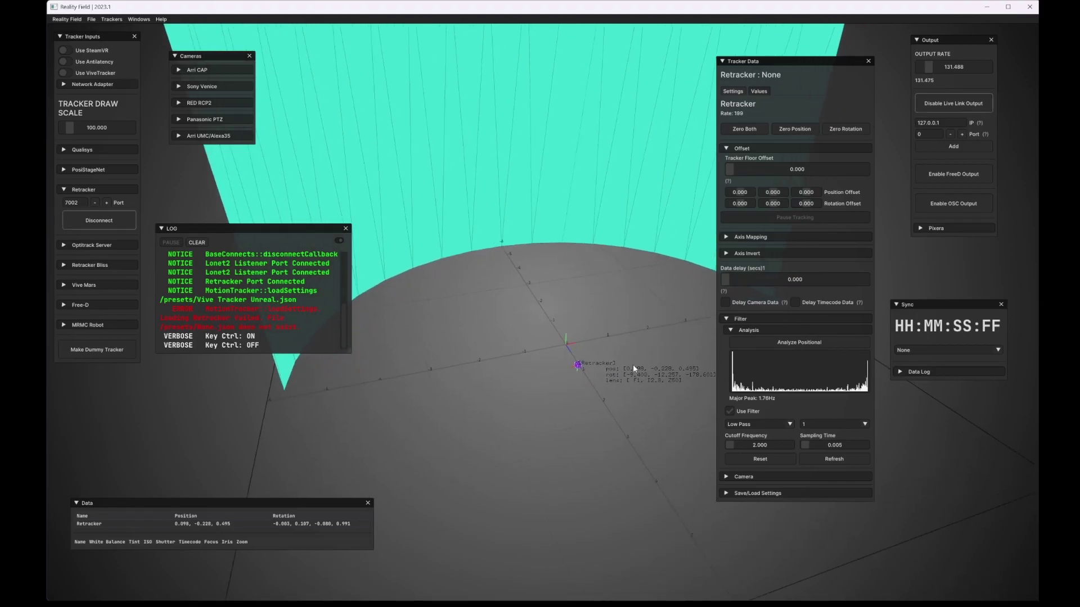
drag(632, 366, 578, 371)
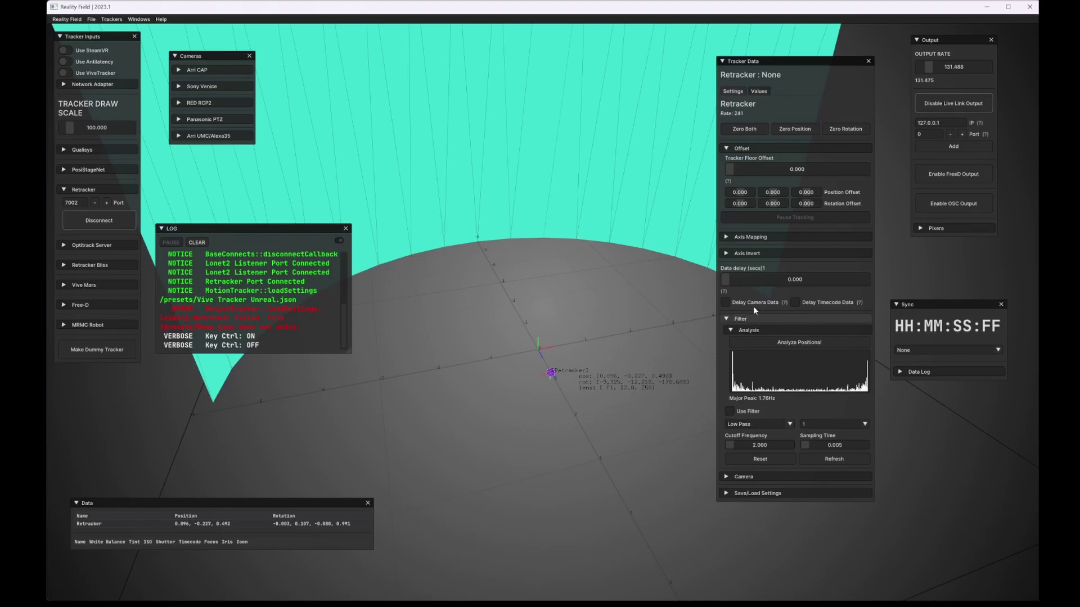
- Close the filter settings and check which cameras can be linked to the Retracker
click(743, 319)
click(744, 335)
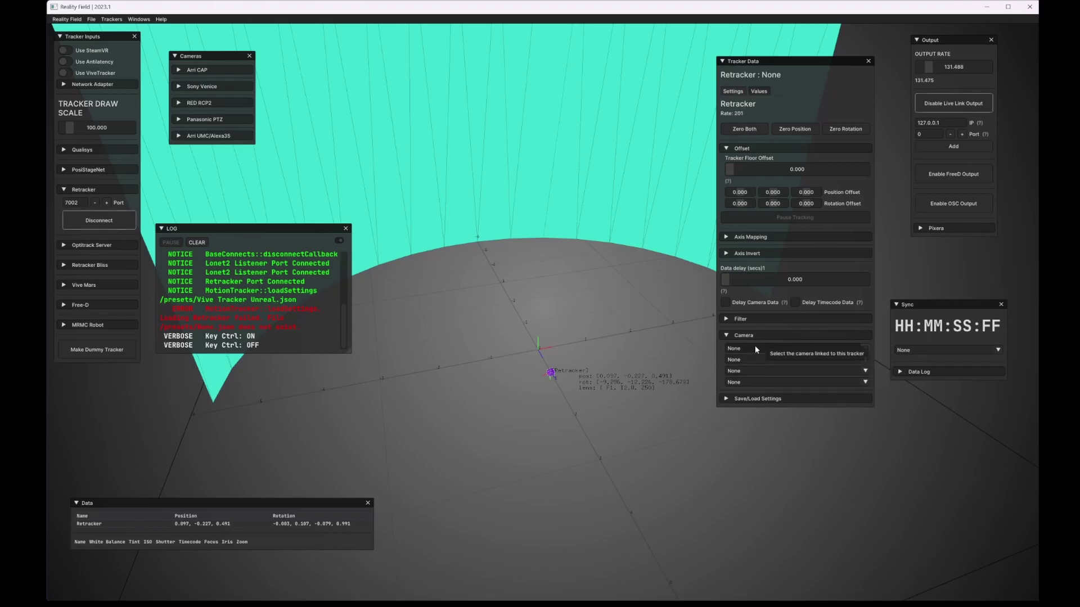
click(754, 347)
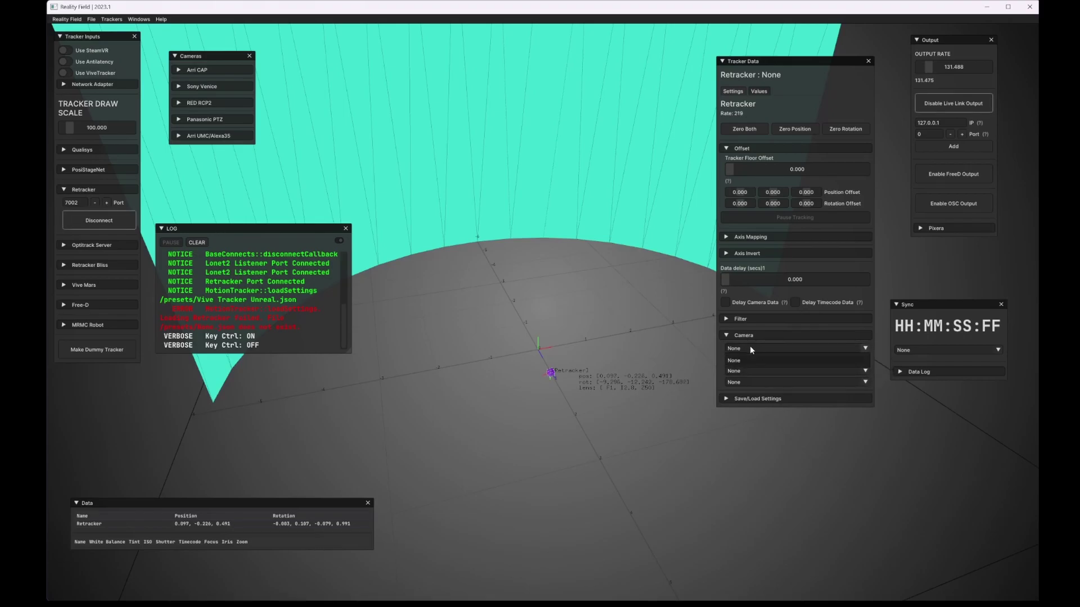
click(687, 363)
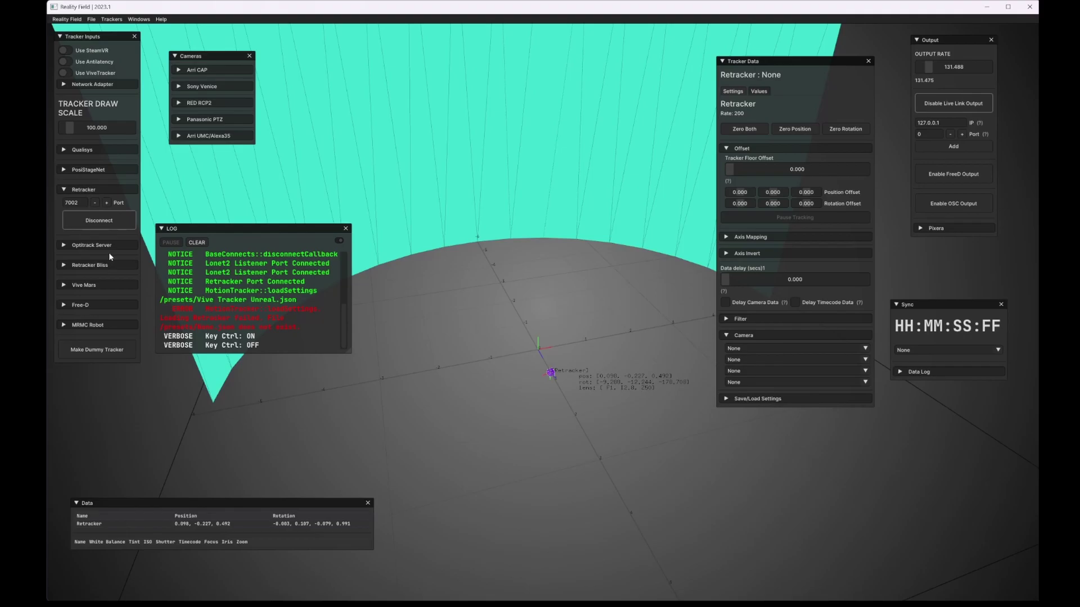
click(218, 135)
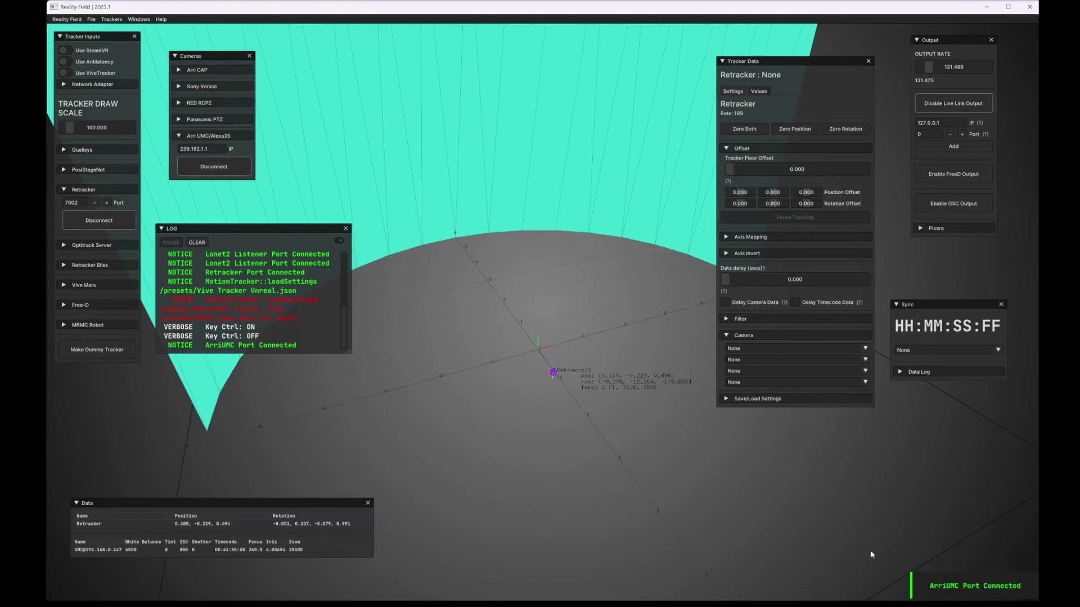
click(748, 347)
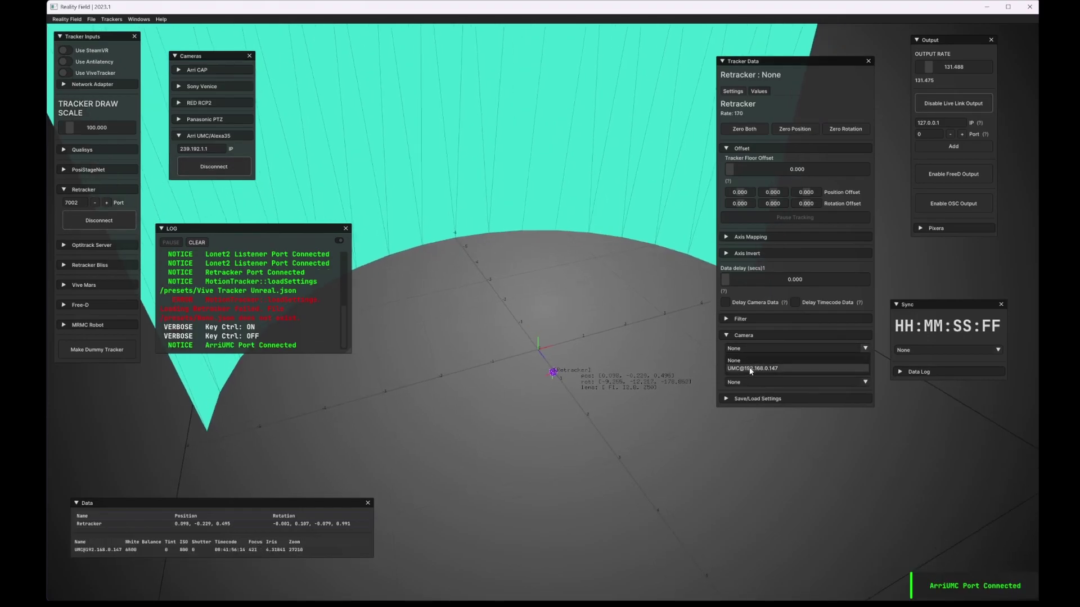
click(752, 368)
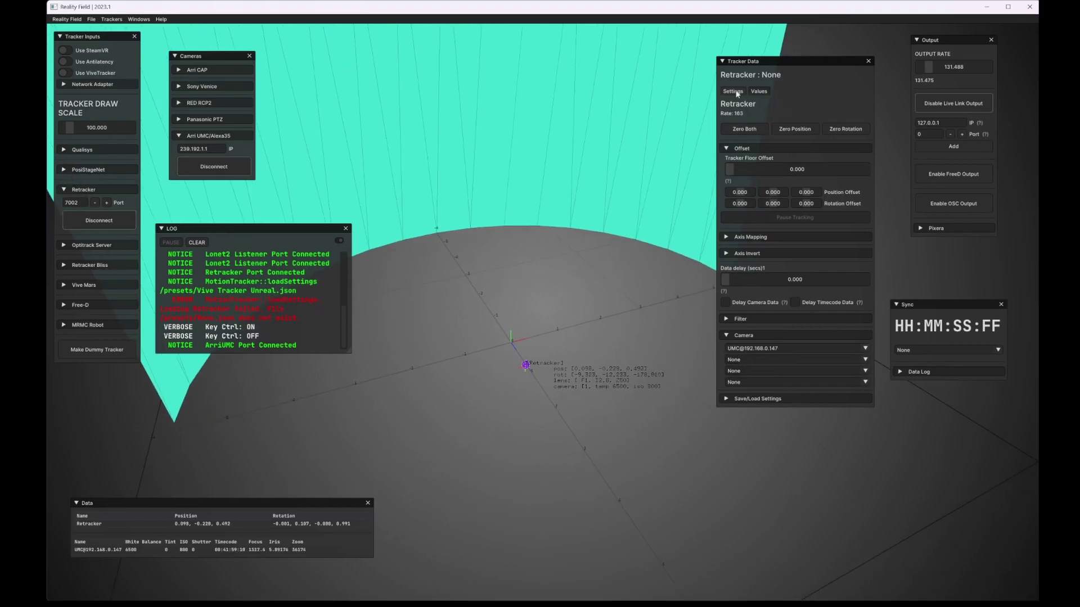
- Review the Retracker's current values, including its lens data and camera data
click(761, 91)
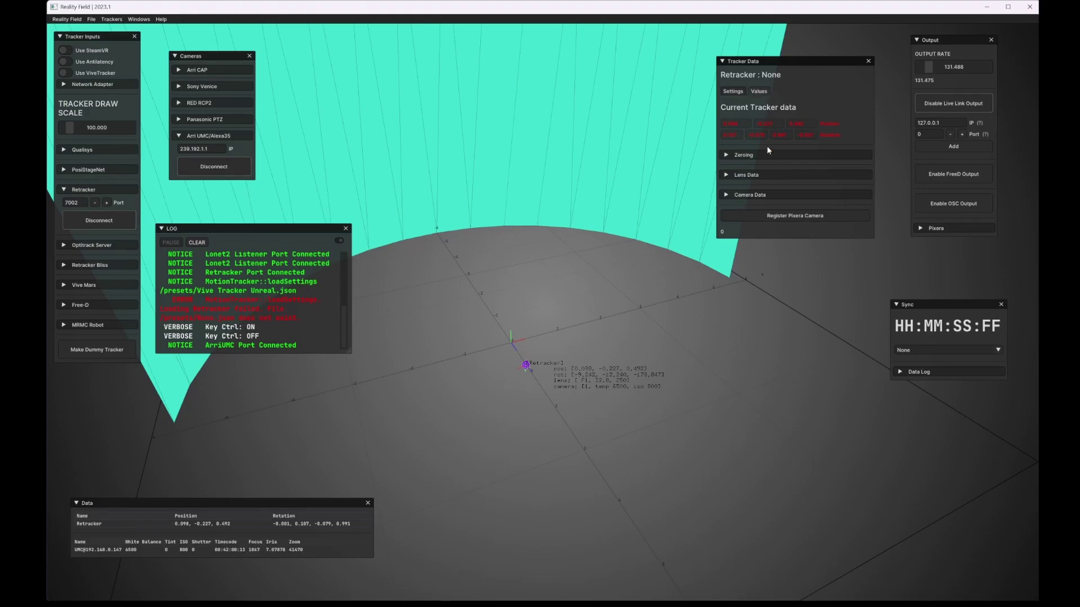
click(755, 176)
click(755, 176)
click(749, 194)
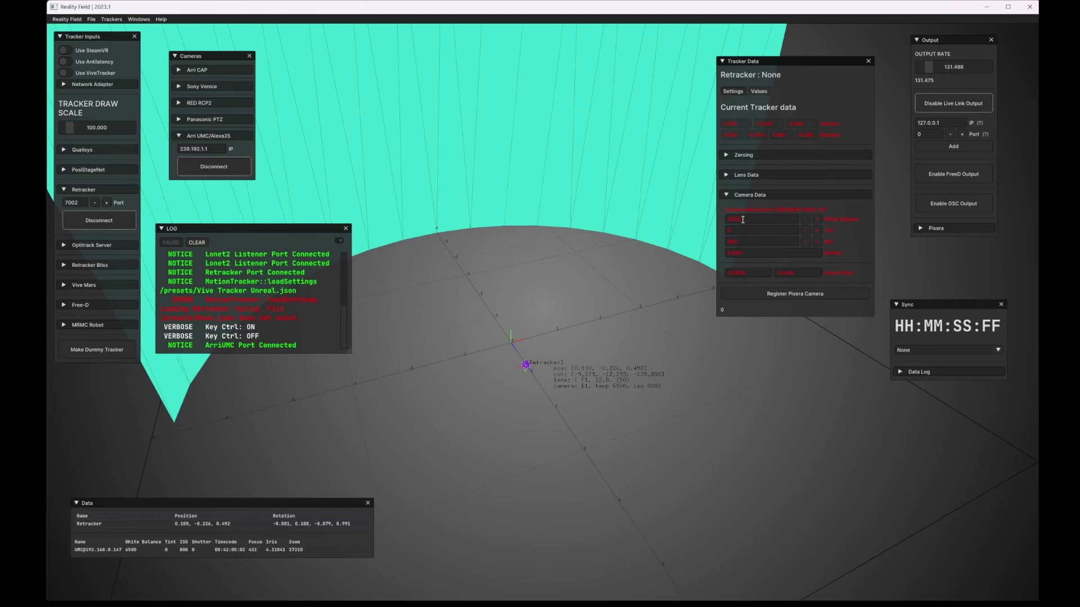
- Set the focus value in the Retracker's lens data to 50
click(754, 175)
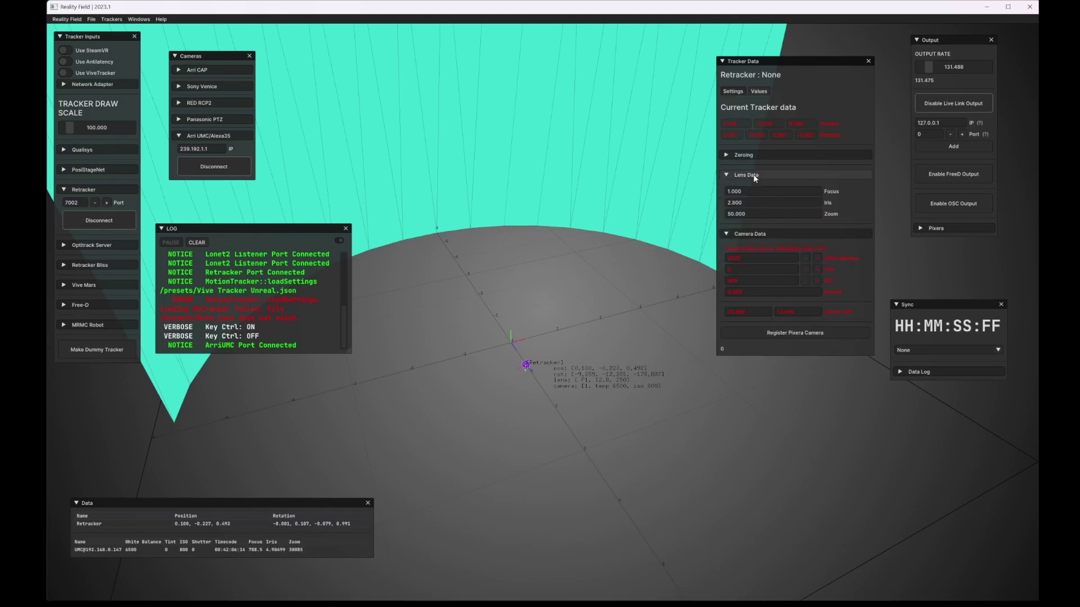
double_click(762, 191)
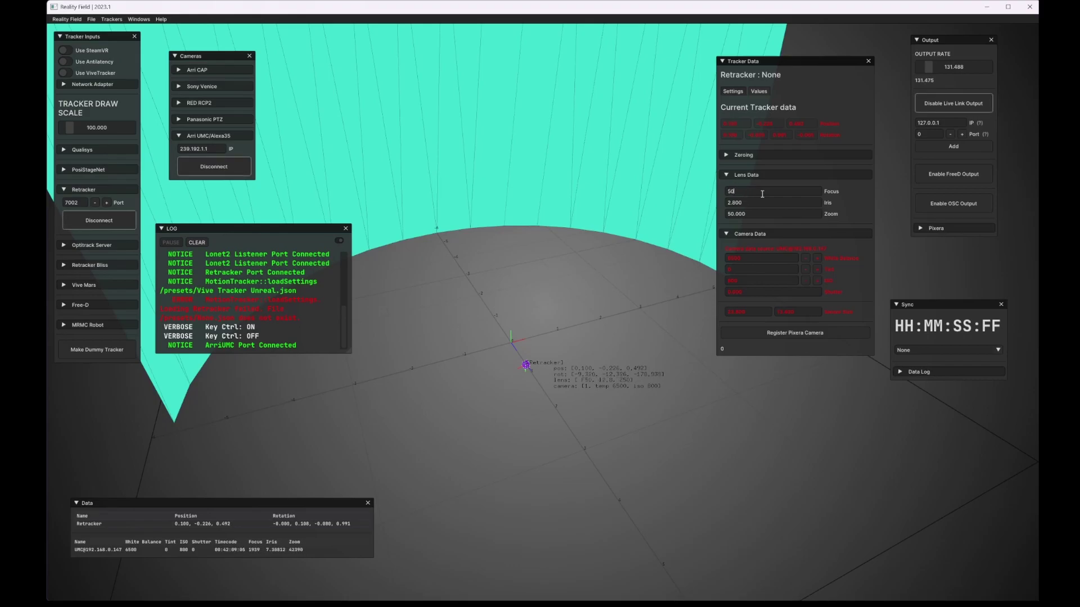
text(50)
key(Return)
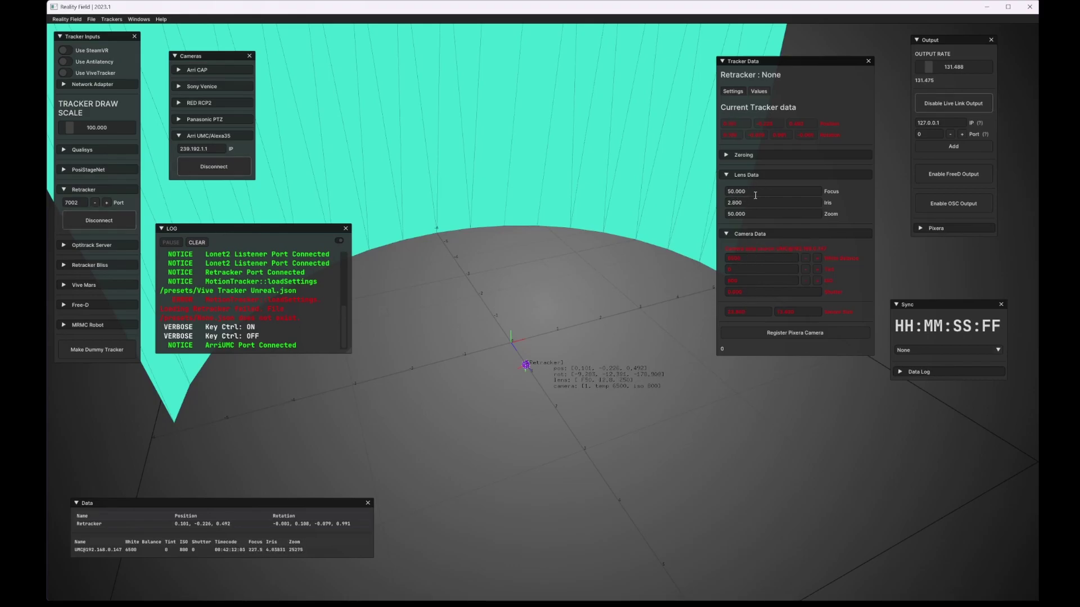
- Close the lens data and review the Retracker's position and rotation zeroing values
click(753, 173)
click(741, 156)
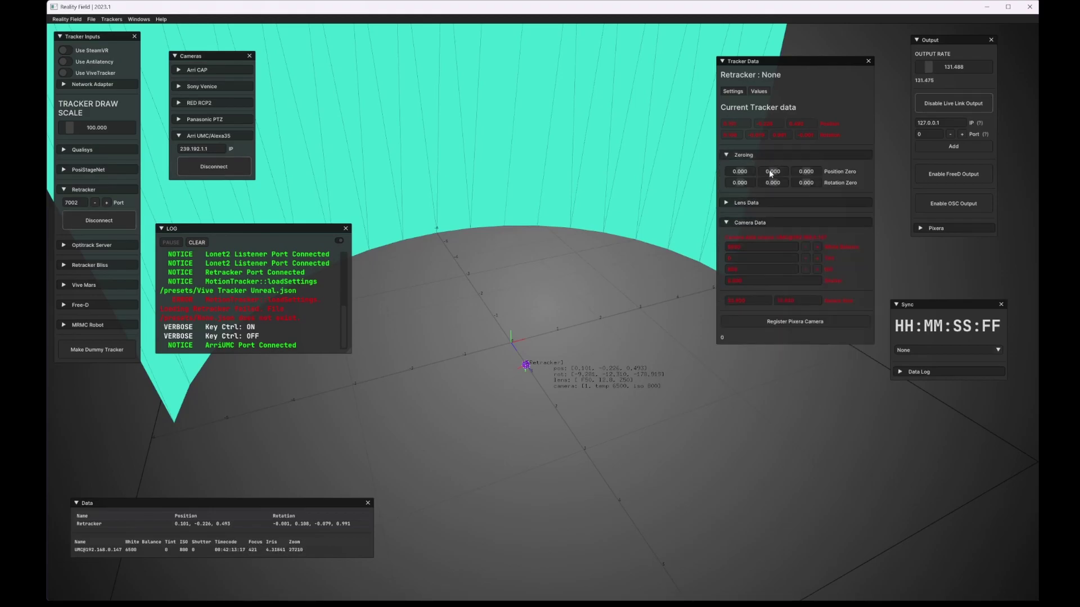
click(762, 156)
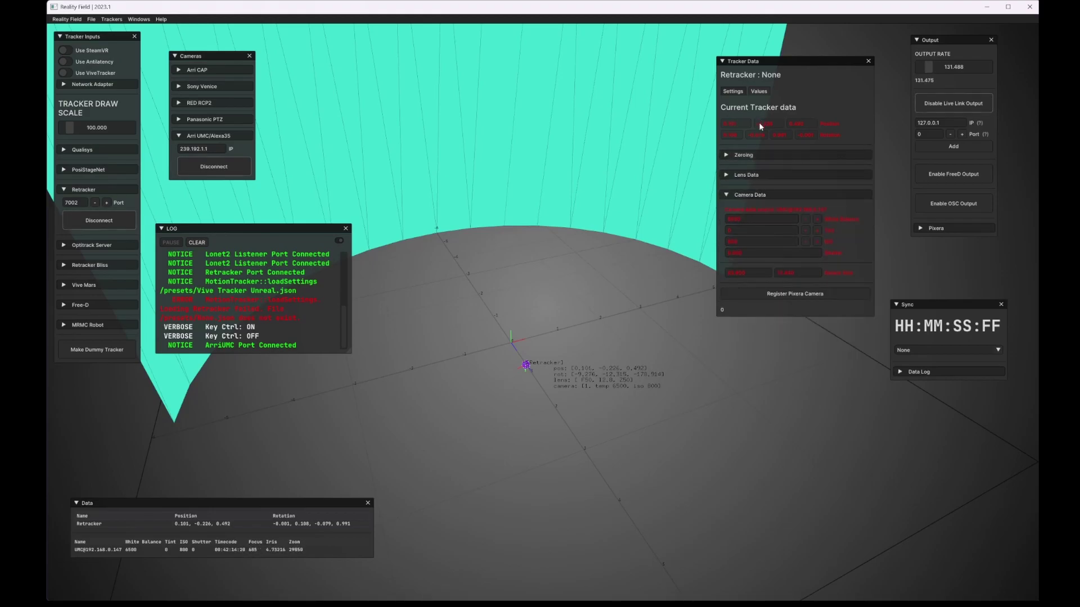
click(733, 91)
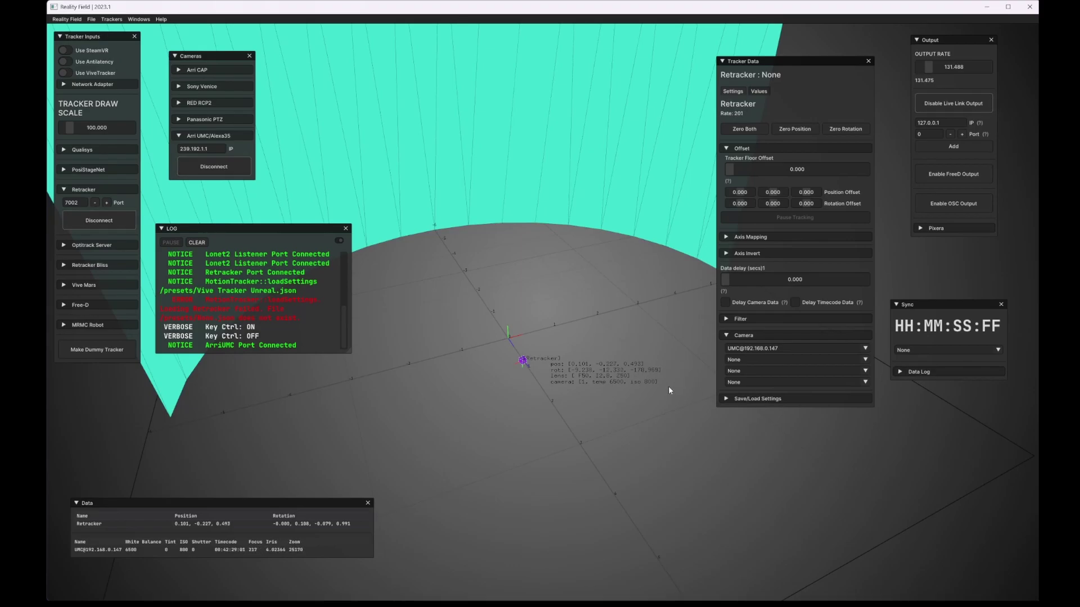
click(741, 360)
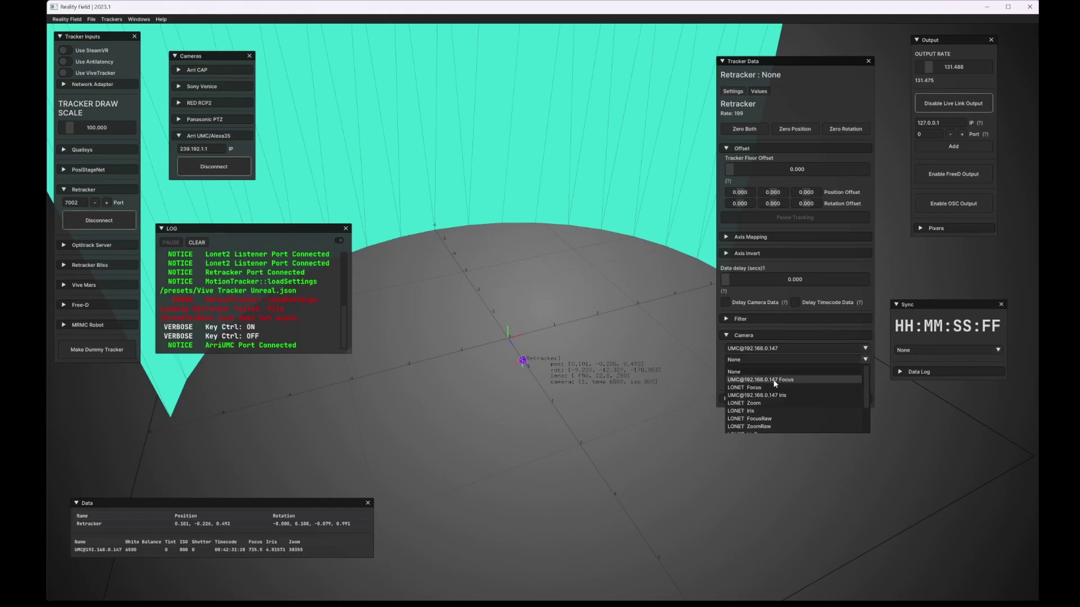
click(773, 382)
click(754, 372)
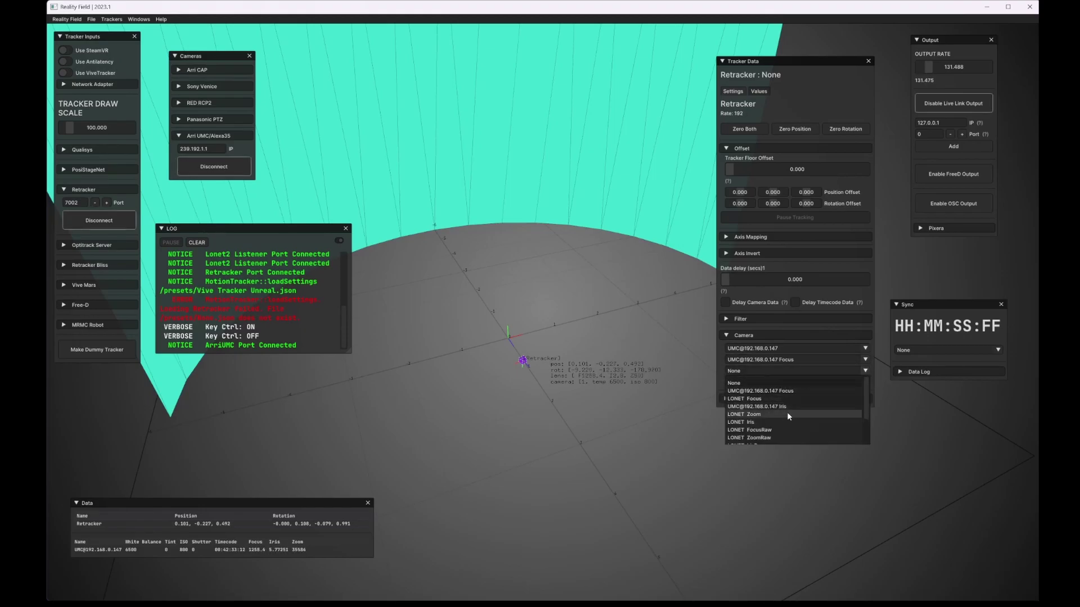
click(787, 405)
click(765, 382)
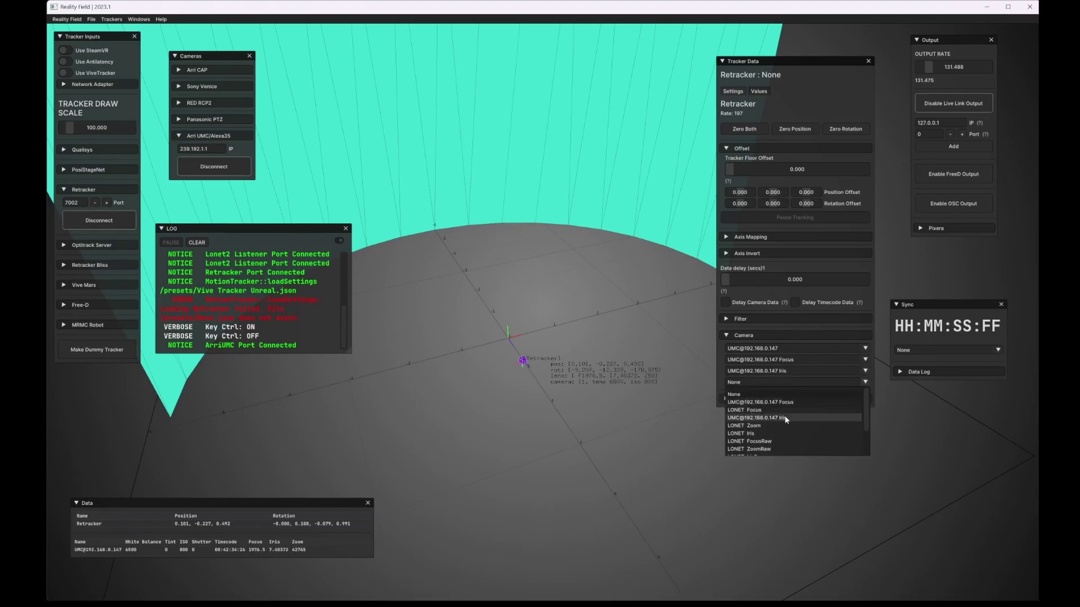
click(737, 426)
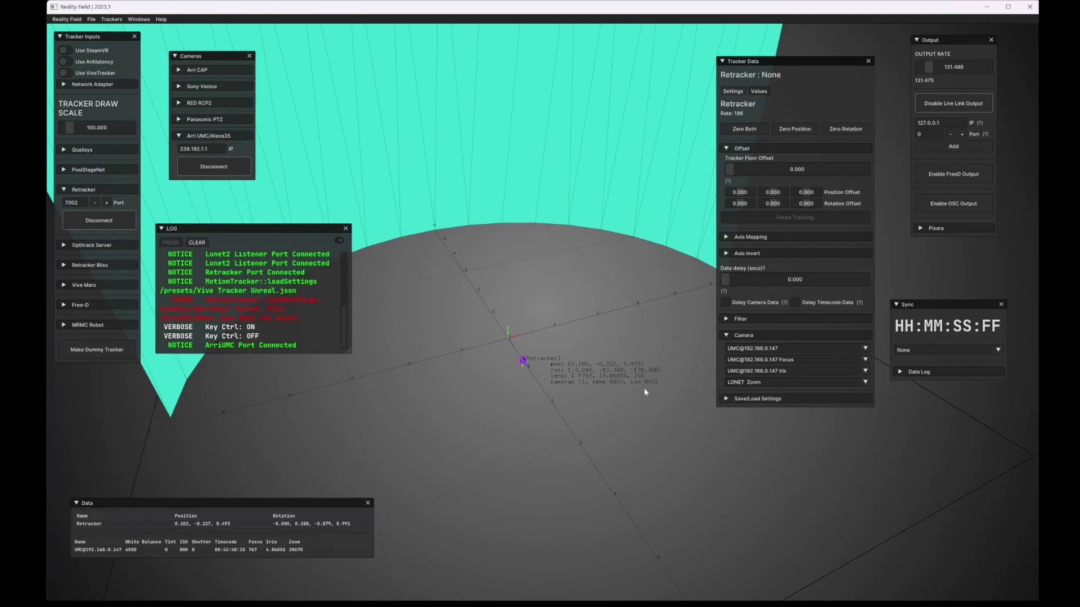
- Review the Retracker's lens data and check the LONET camera's zoom encoder in LONet Server 2.0
click(759, 91)
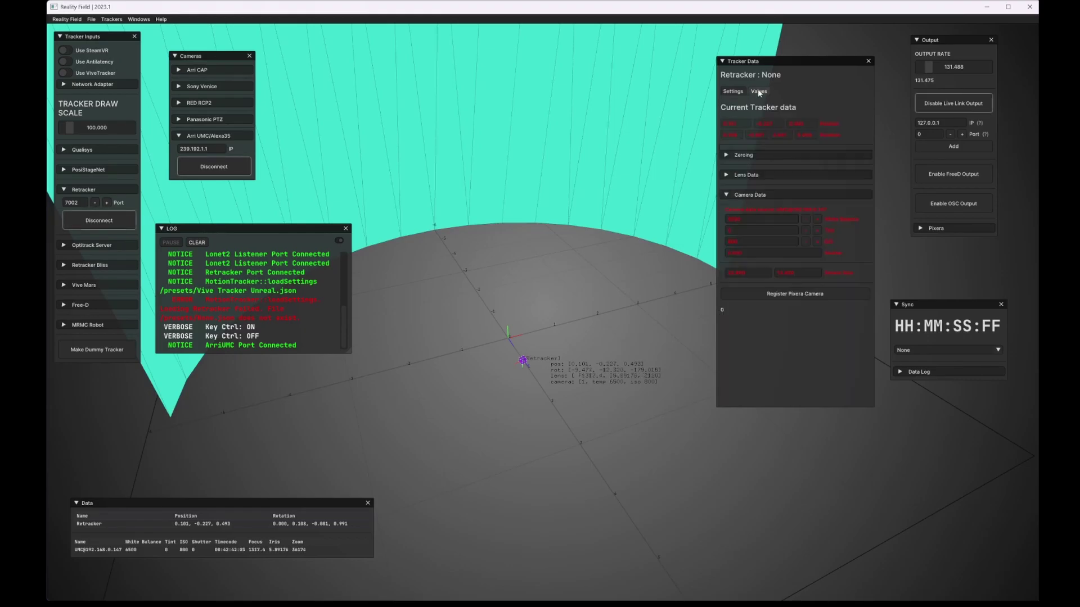
click(753, 175)
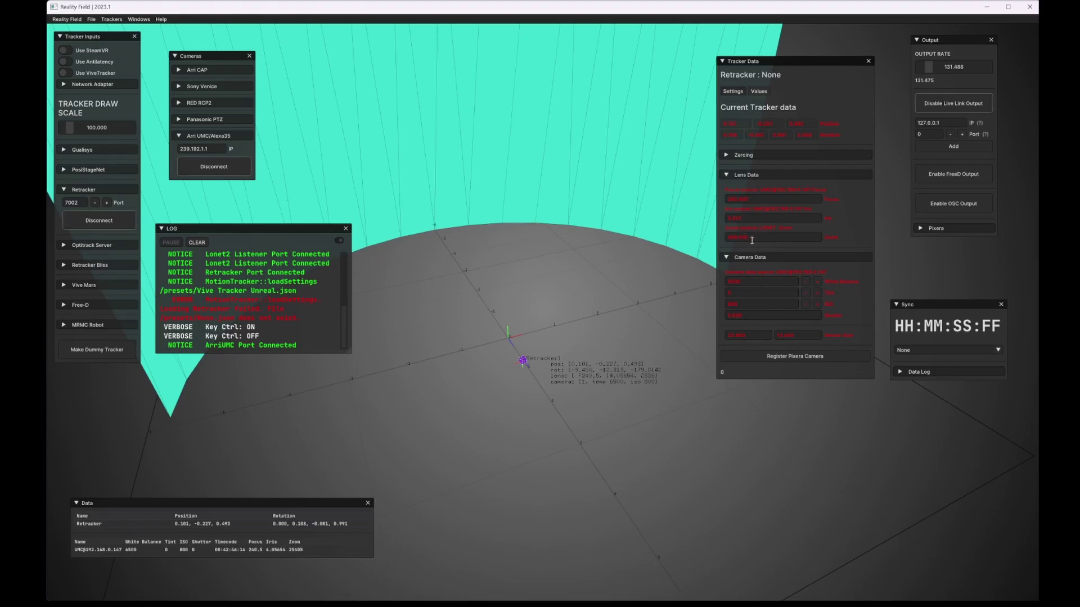
click(514, 605)
click(507, 584)
drag(1062, 150, 428, 179)
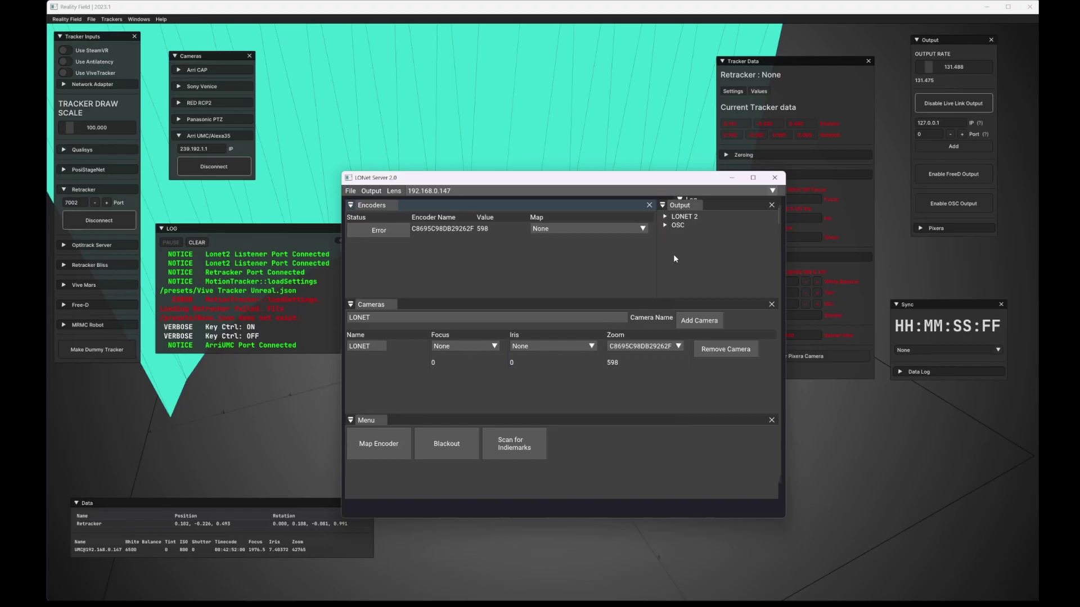
drag(679, 180, 593, 165)
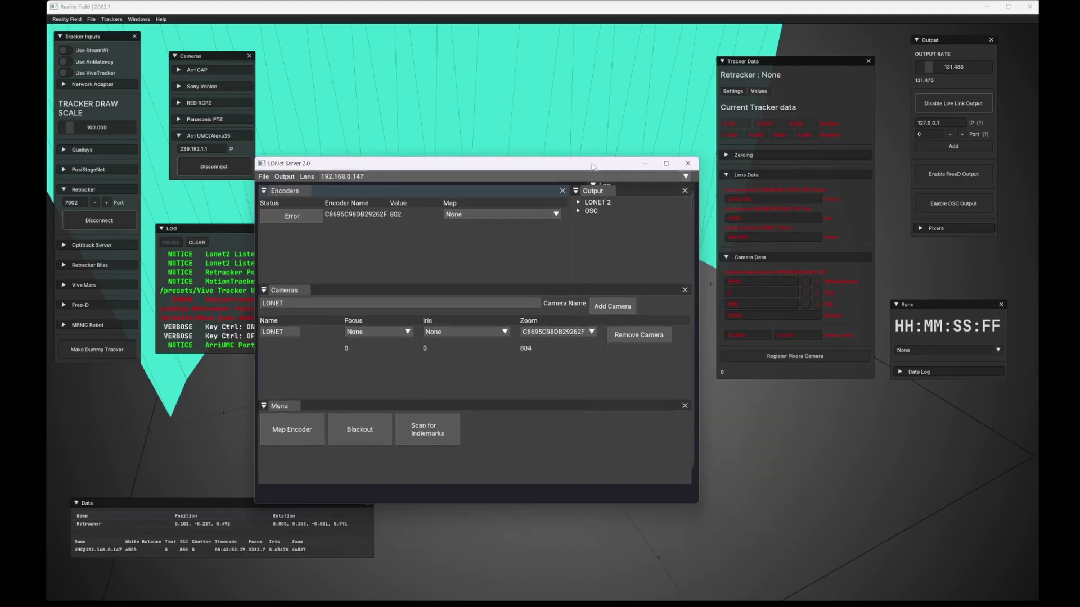
click(646, 163)
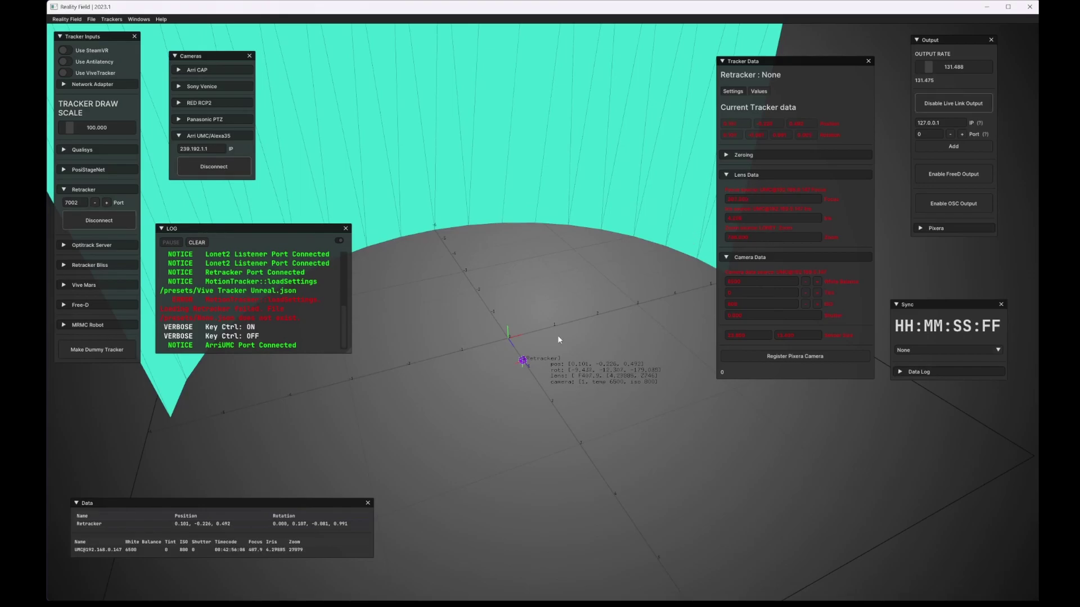
- Return to the Retracker's settings and look over the tracker's place in front of the curved LED wall
scroll(557, 342, up, 3)
scroll(549, 330, down, 6)
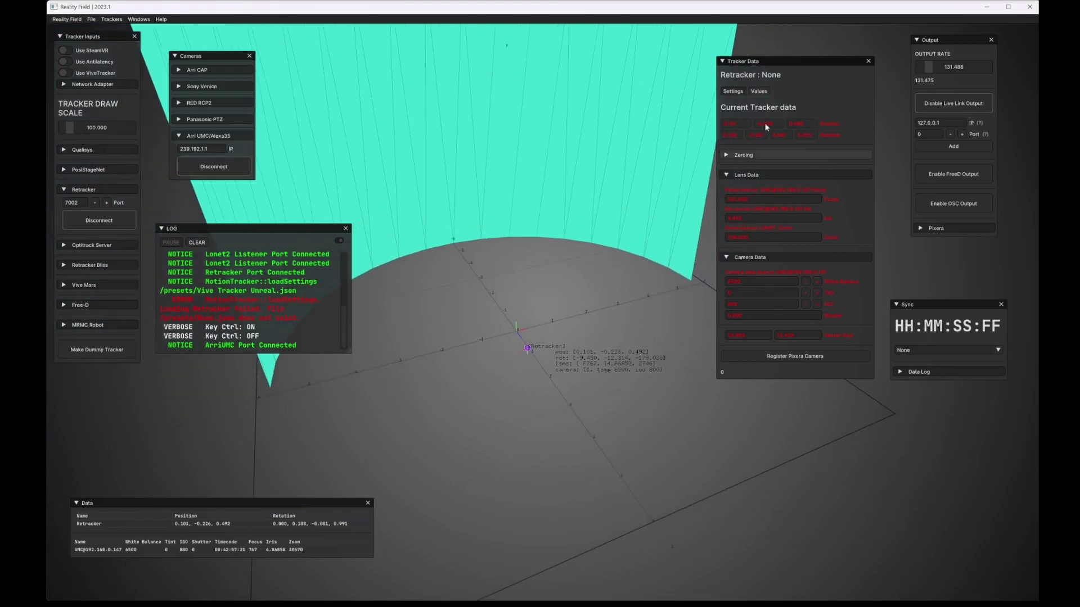
click(733, 91)
drag(583, 260, 572, 366)
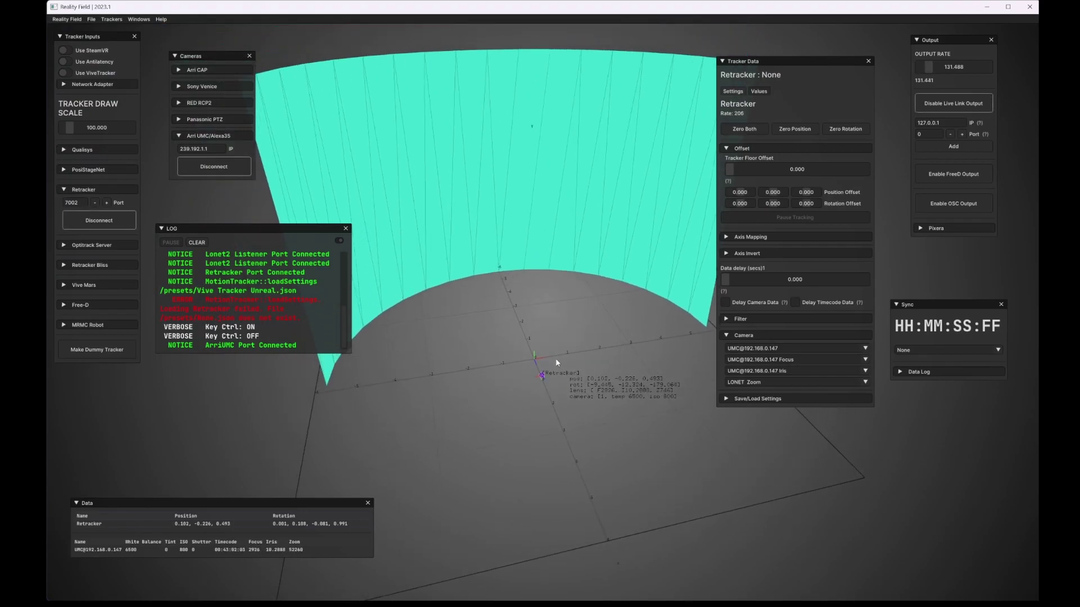
scroll(557, 363, down, 3)
drag(473, 352, 556, 393)
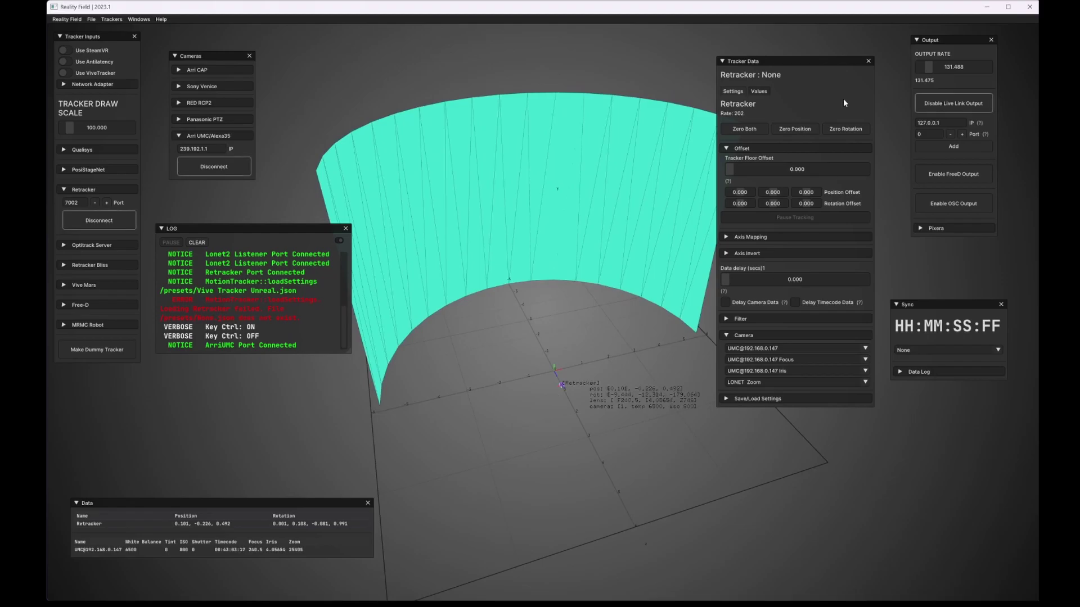
drag(812, 63, 817, 49)
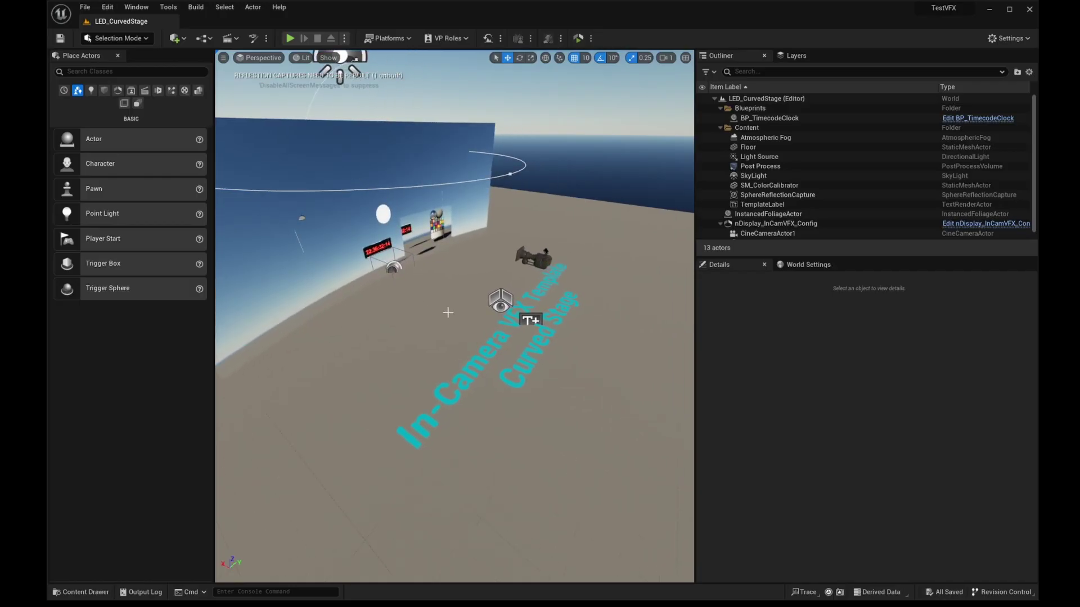
- Switch to the LED_CurvedStage level in Unreal Editor, open Live Link and add a LONET 2 LiveLink source
drag(482, 294, 465, 280)
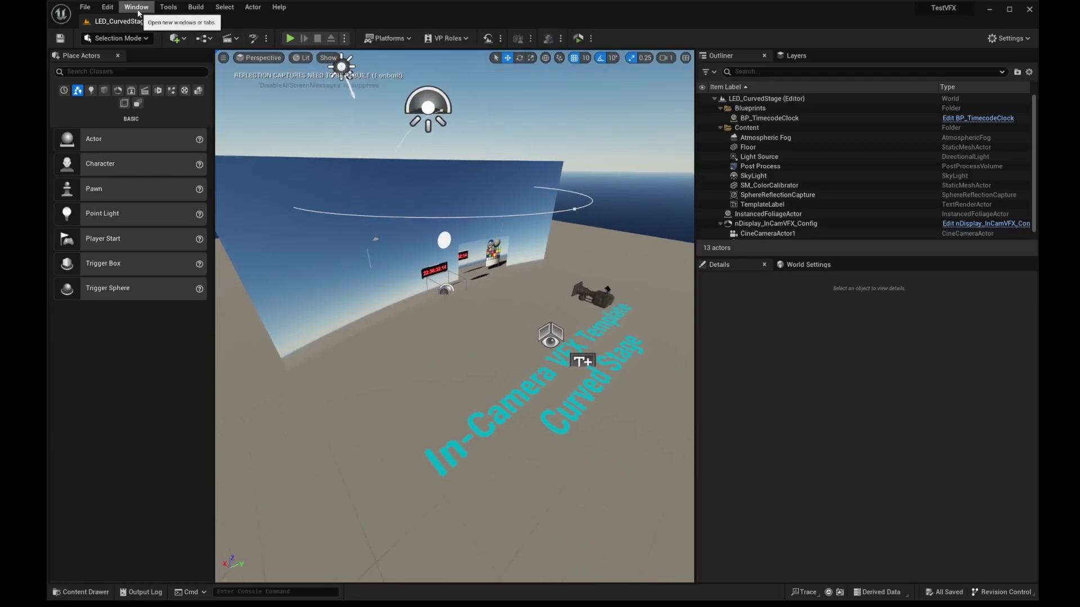
drag(476, 324, 485, 308)
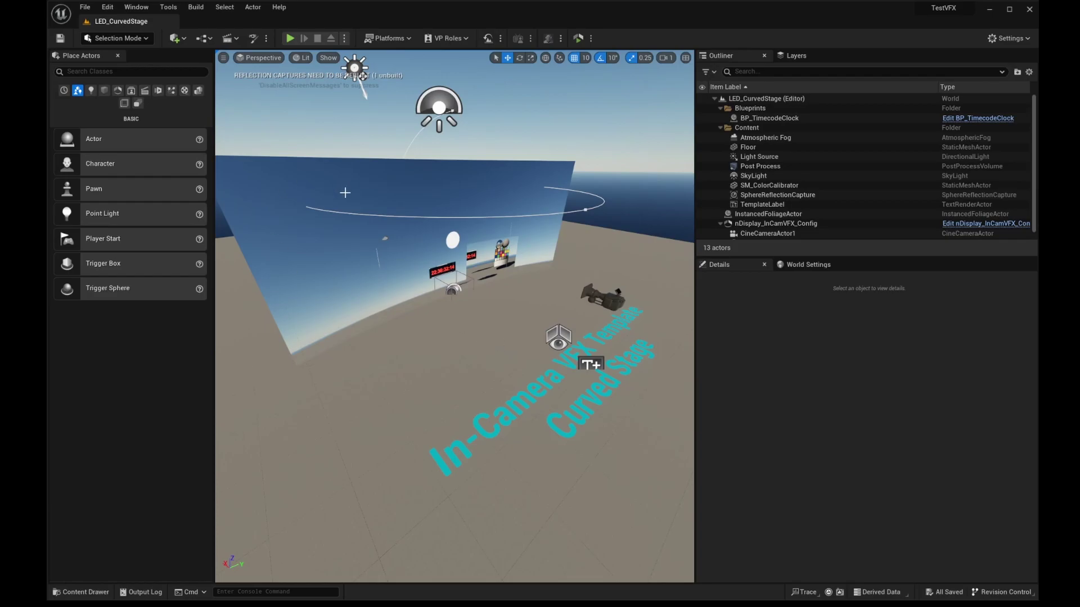
click(135, 7)
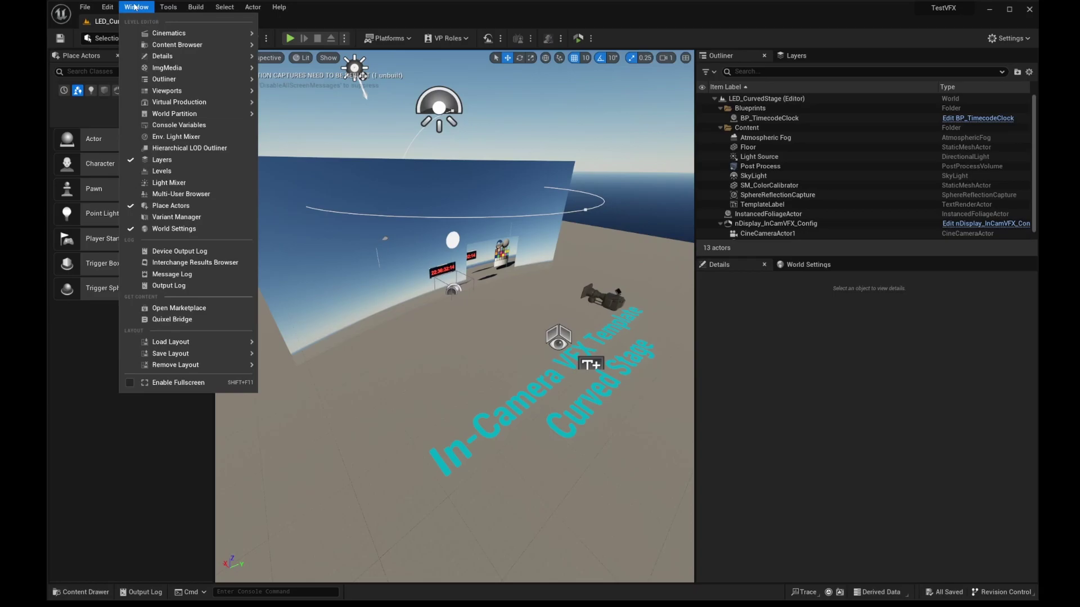
mouse_move(179, 102)
click(335, 186)
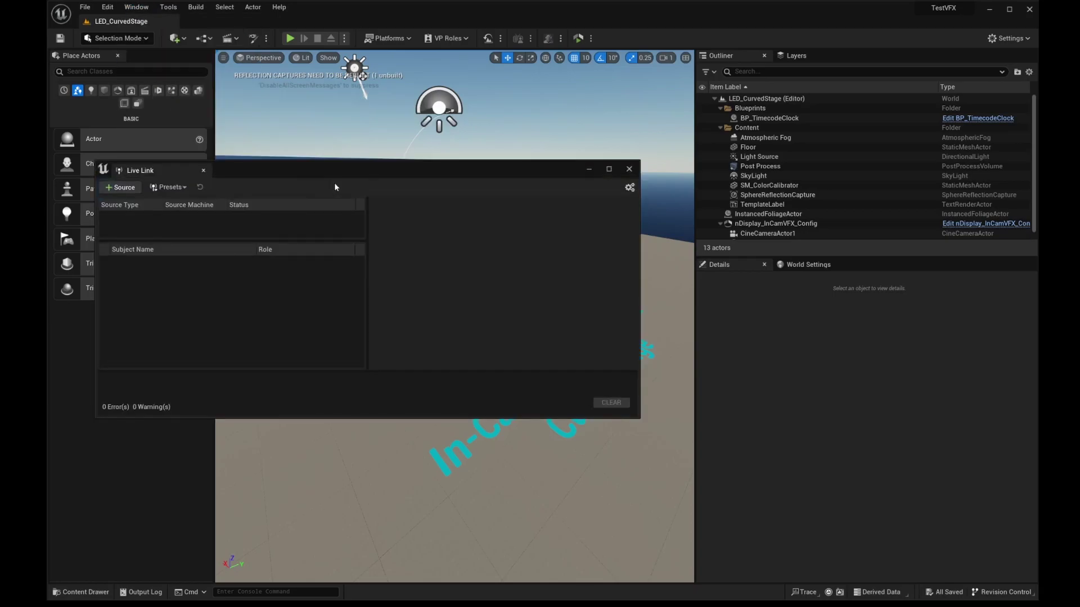
drag(301, 167, 568, 177)
click(387, 197)
mouse_move(431, 225)
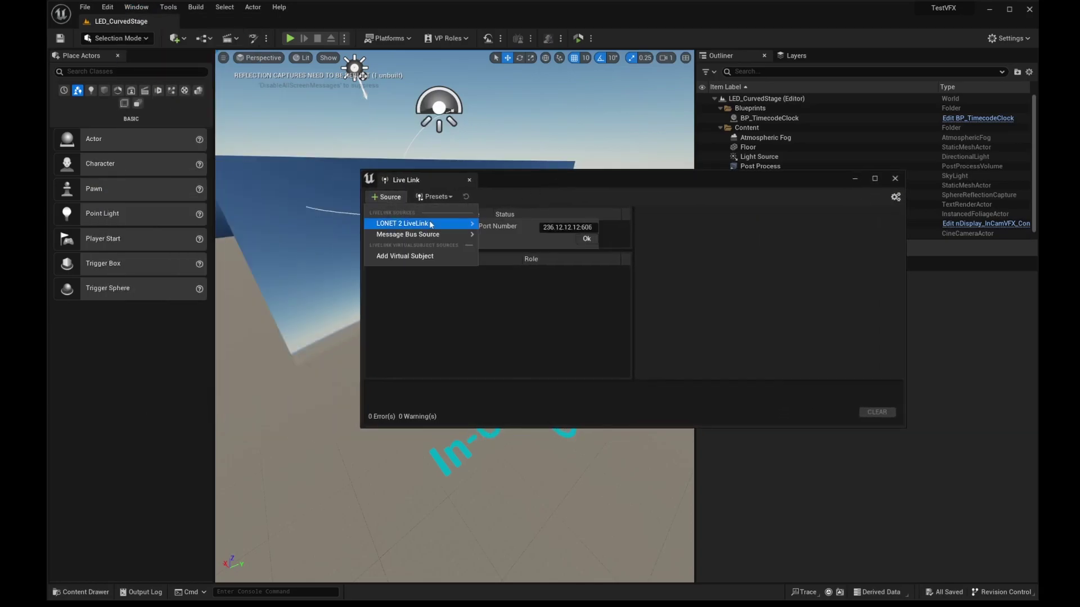
click(586, 239)
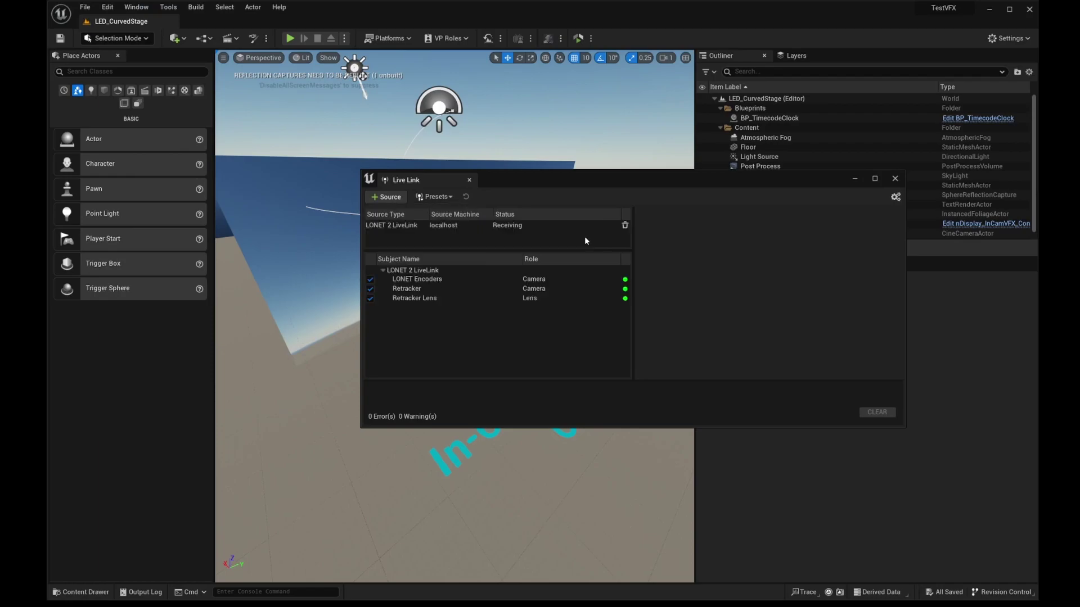
- Examine the LONET Encoders, Retracker and Retracker Lens subjects and their roles in Live Link
click(472, 280)
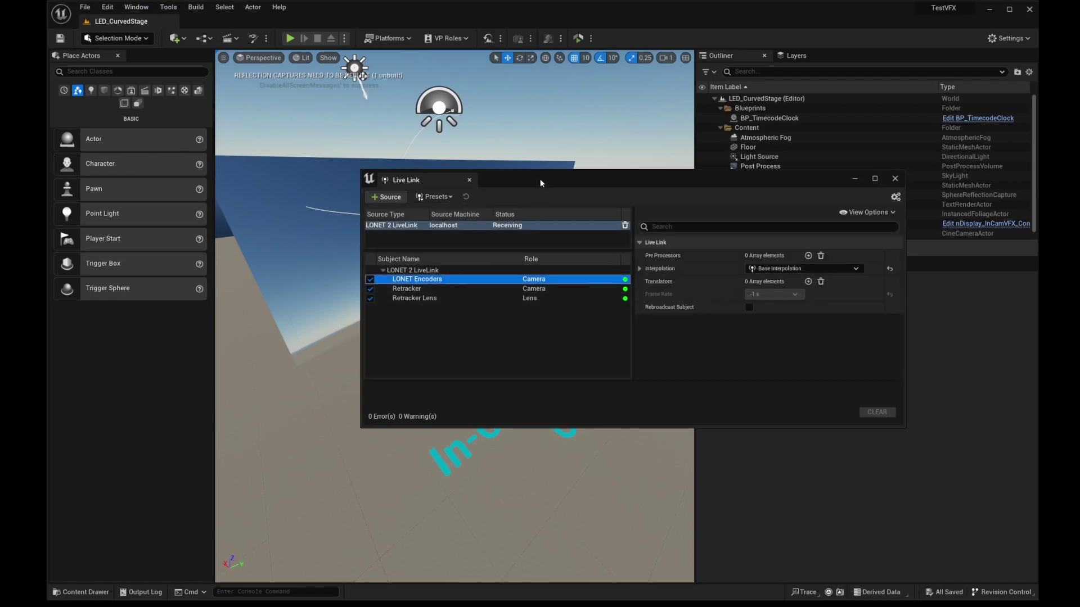
drag(541, 183, 442, 190)
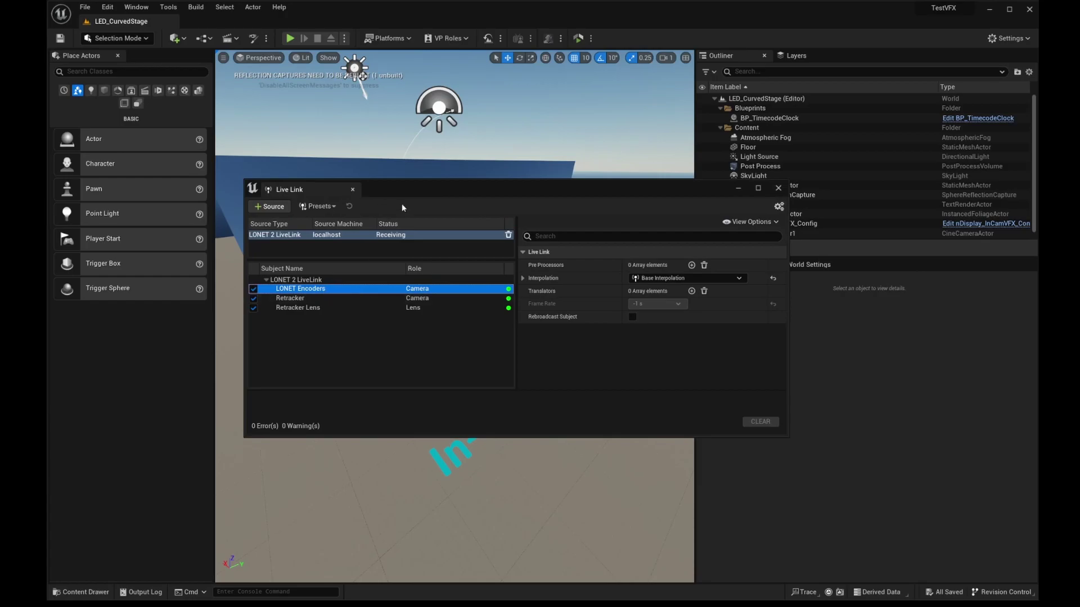
drag(431, 186, 387, 205)
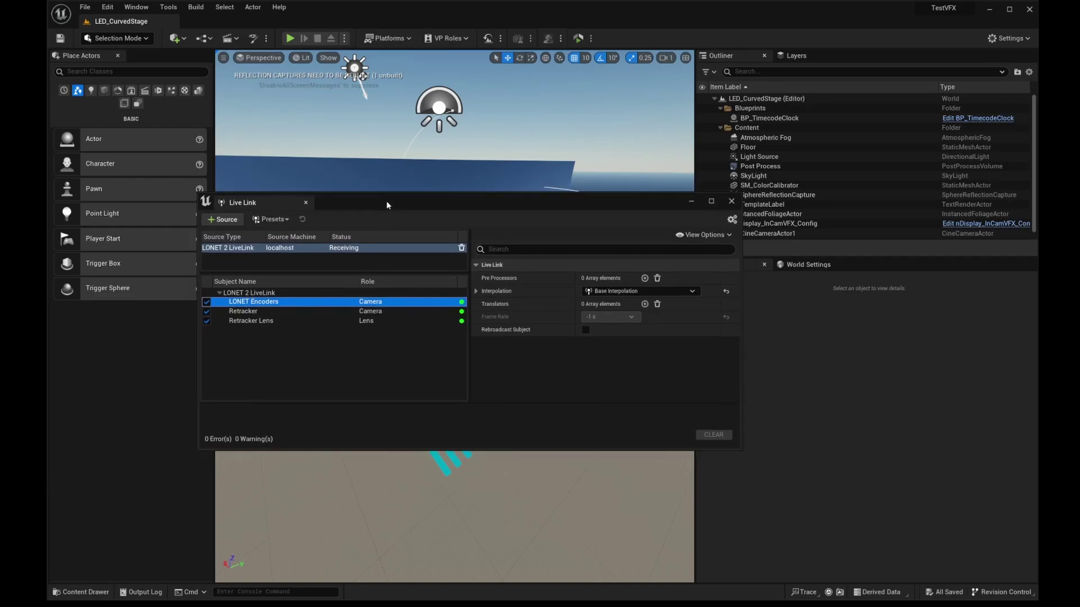
click(312, 309)
click(320, 321)
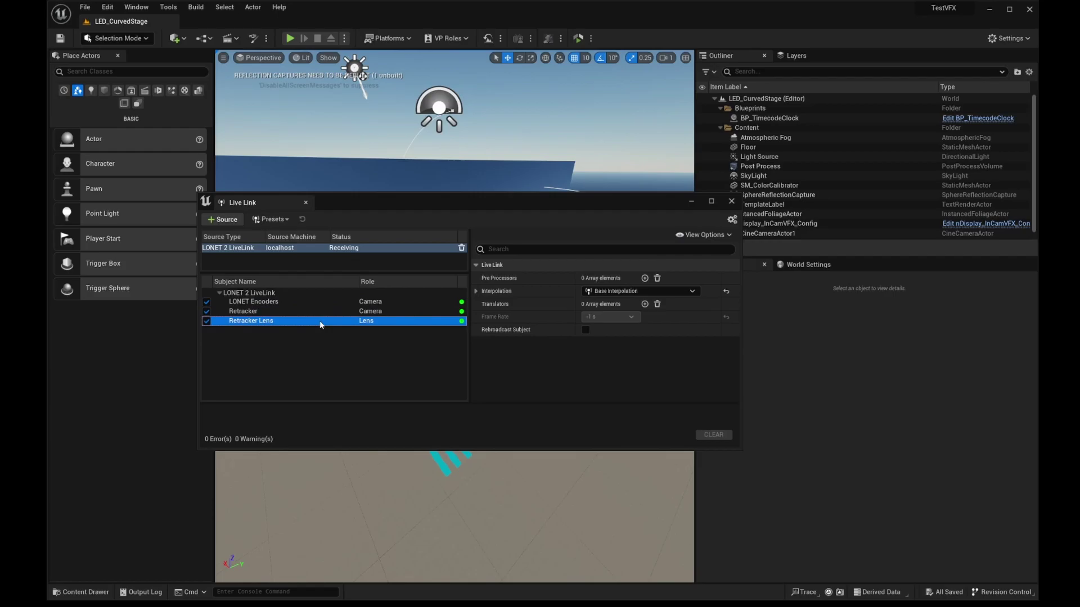
click(347, 311)
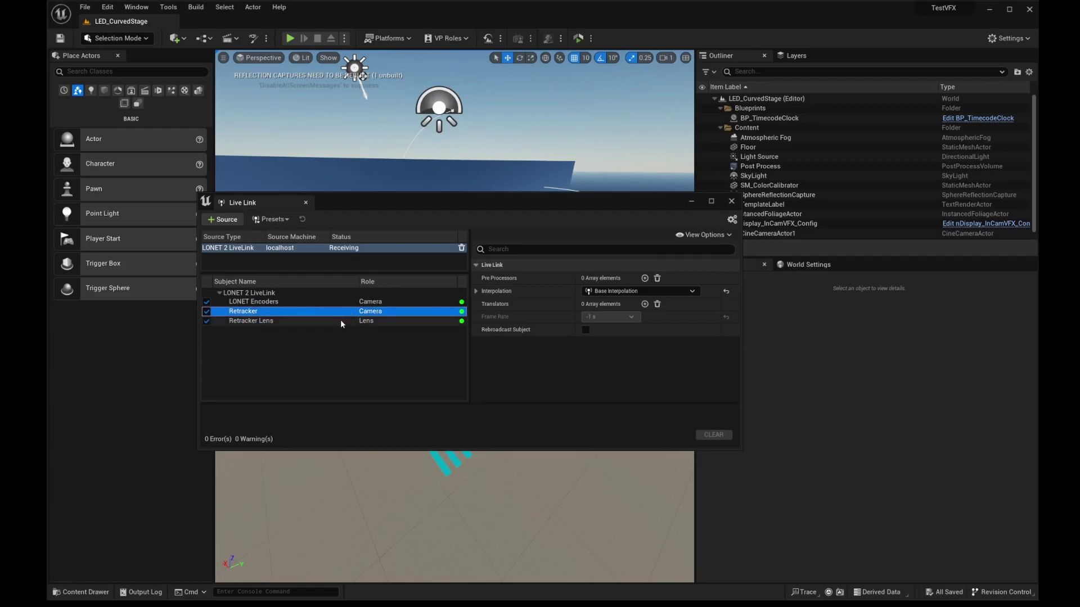
click(340, 320)
click(322, 311)
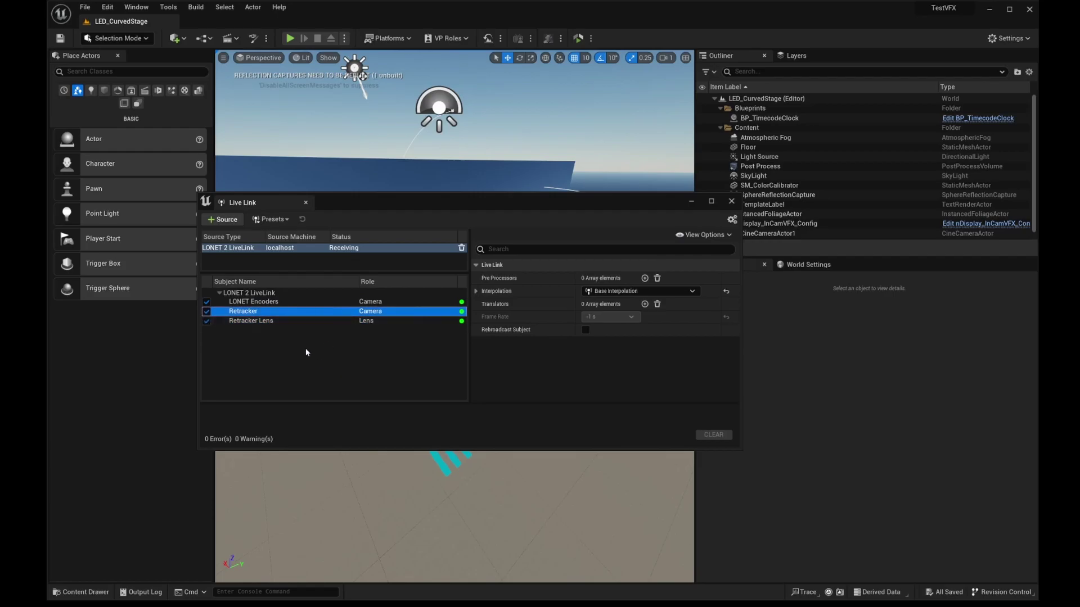
click(305, 320)
click(298, 310)
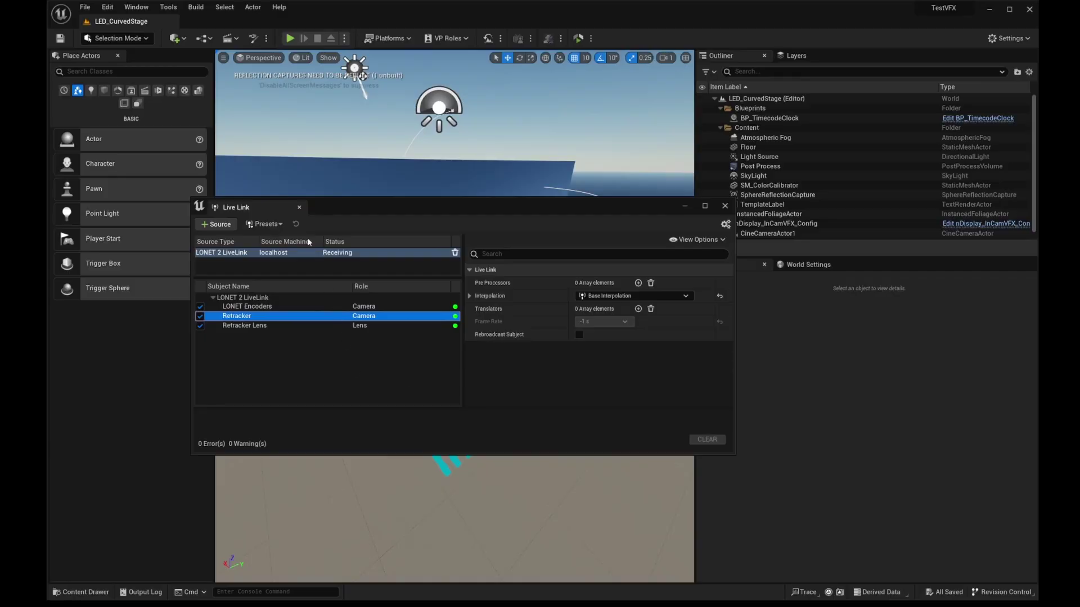
- Look at the Live Link preset options, then minimize the Live Link window
click(265, 224)
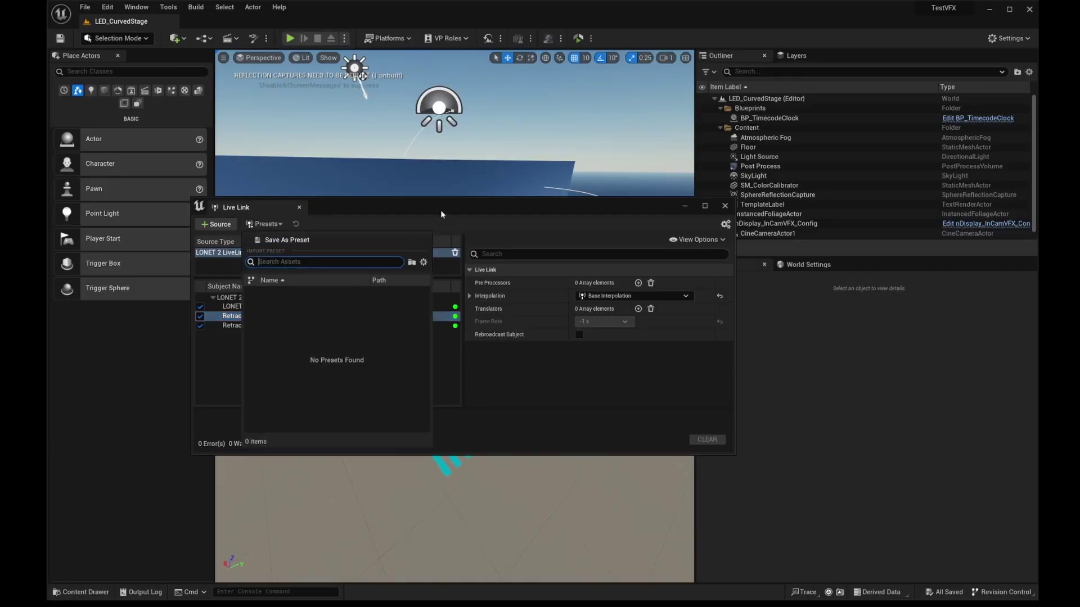
drag(464, 209, 455, 212)
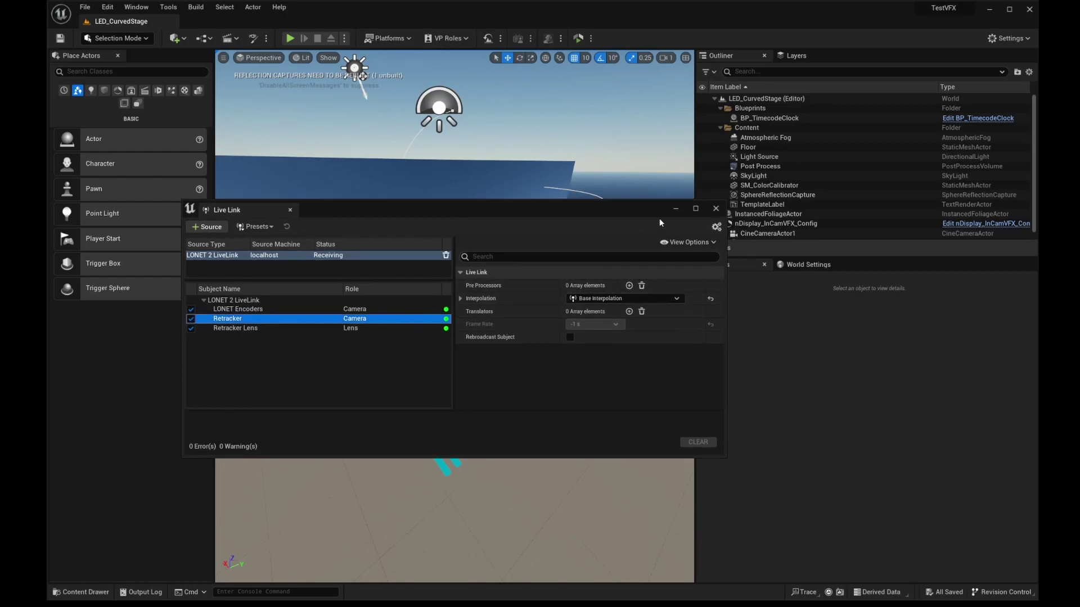
click(677, 209)
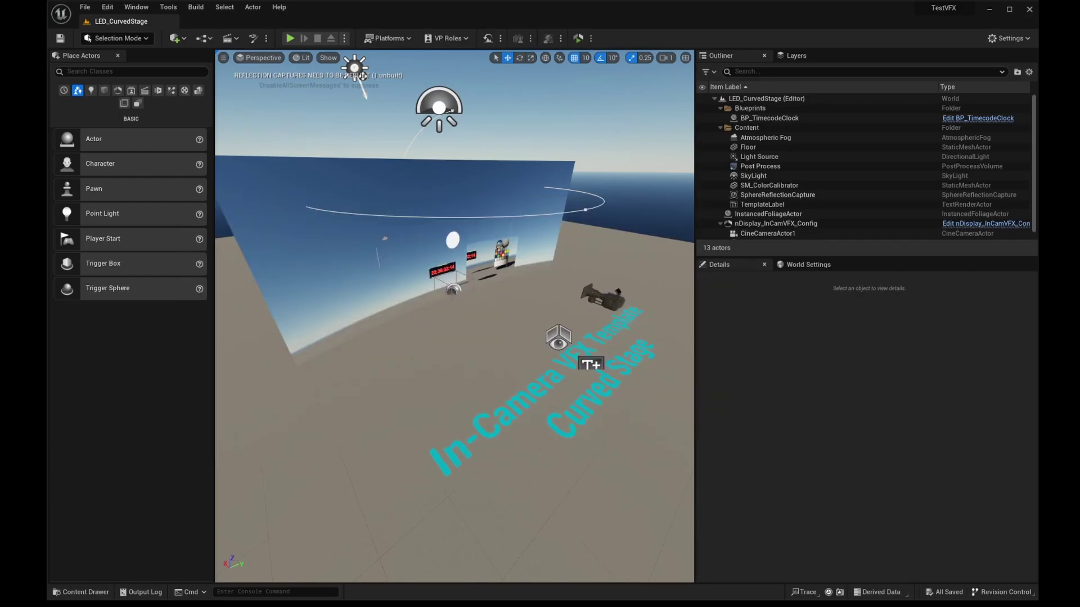
- Set the subject representation of CineCameraActor1's LiveLinkComponentController to Retracker with the Camera role
click(767, 233)
scroll(795, 192, down, 1)
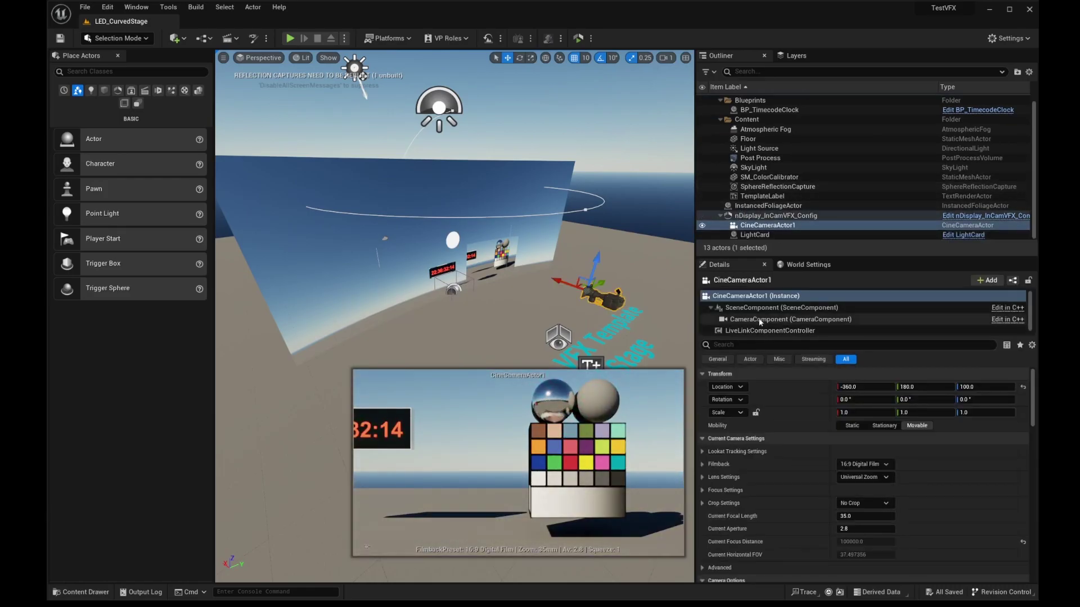
click(729, 331)
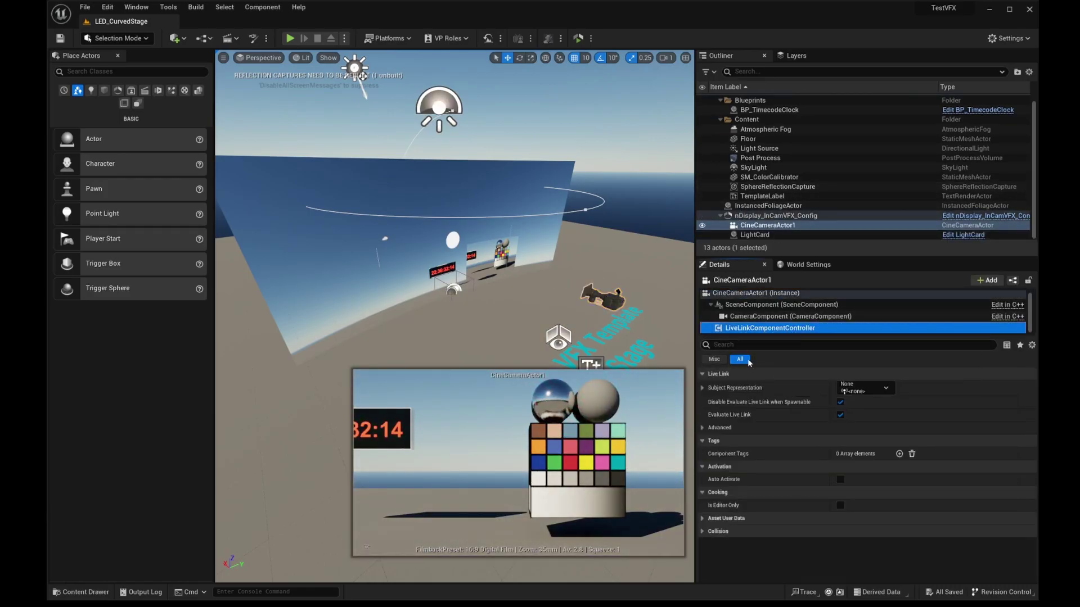
click(865, 389)
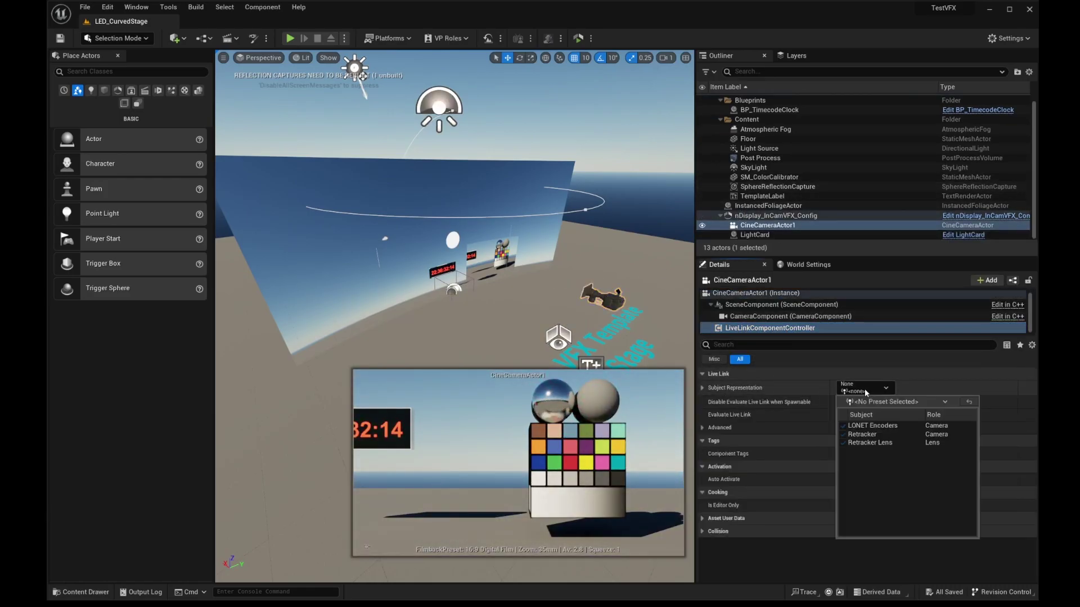
click(890, 435)
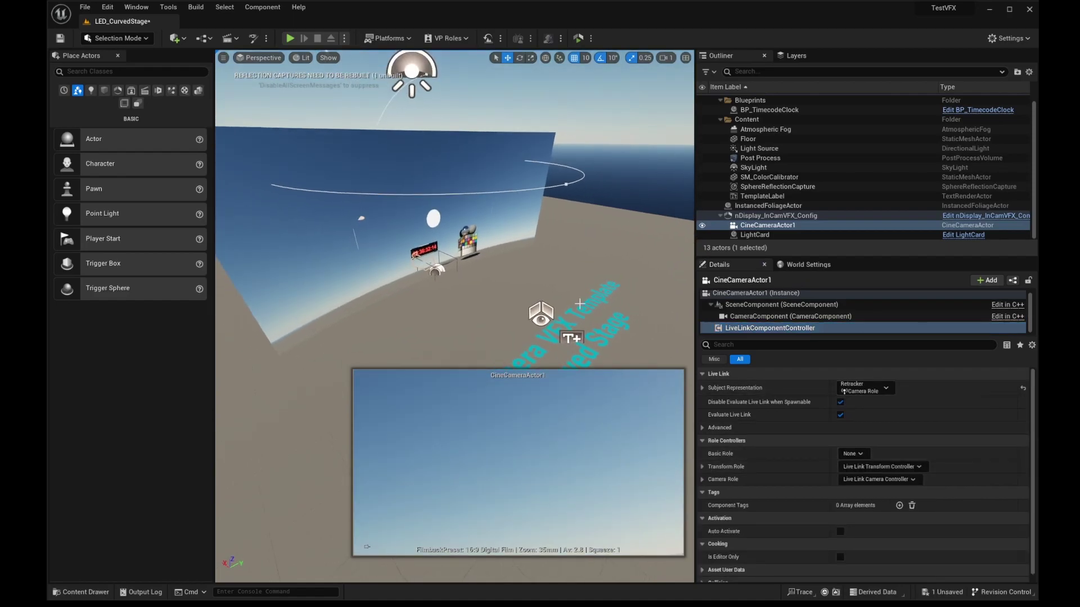
drag(593, 283, 581, 321)
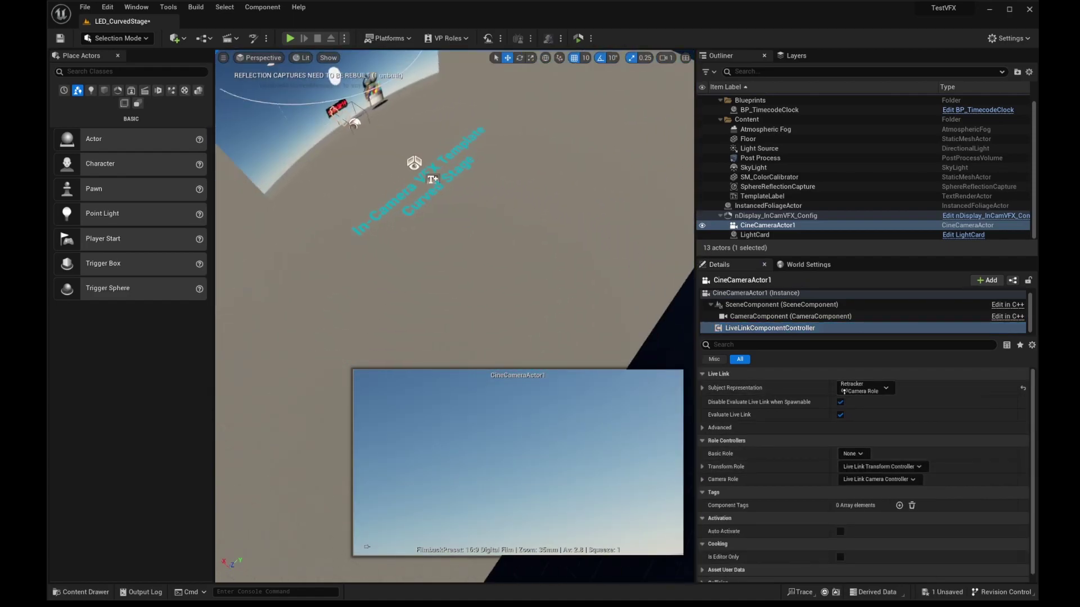
- Frame CineCameraActor1 in the viewport and examine how it follows the tracker data
click(811, 188)
click(788, 225)
key(f)
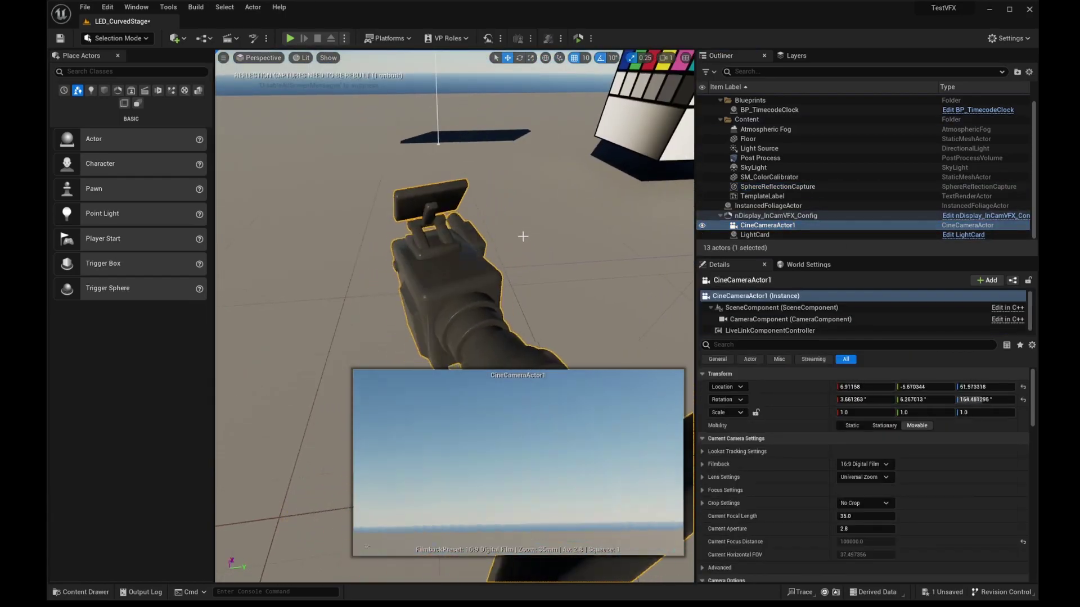
drag(526, 234, 494, 230)
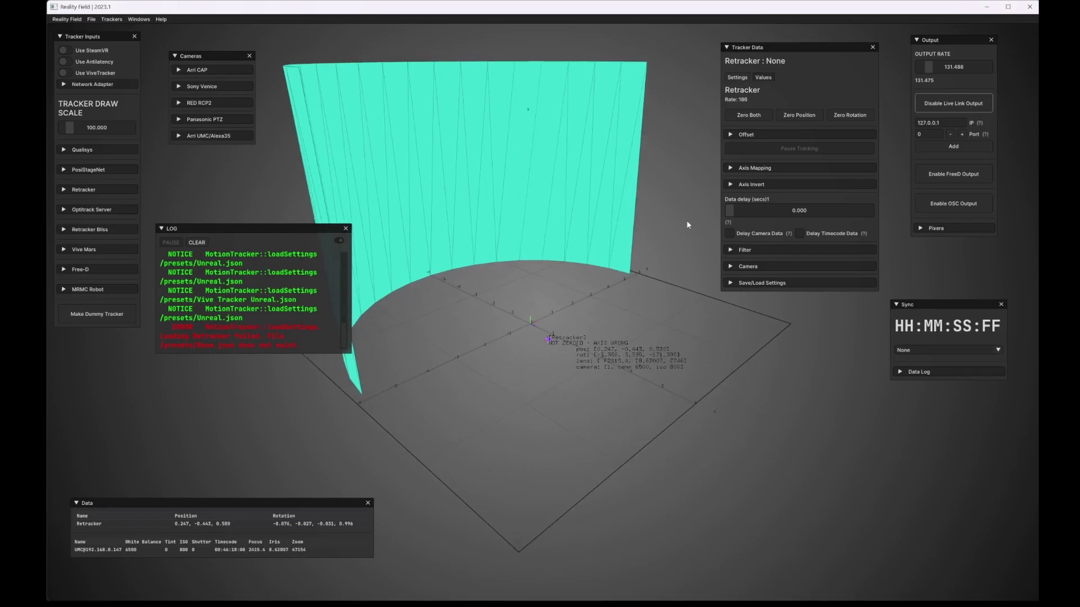
- Switch to Reality Field, show the Retracker's axis mapping and inversion settings, and invert its Z position axis
click(765, 184)
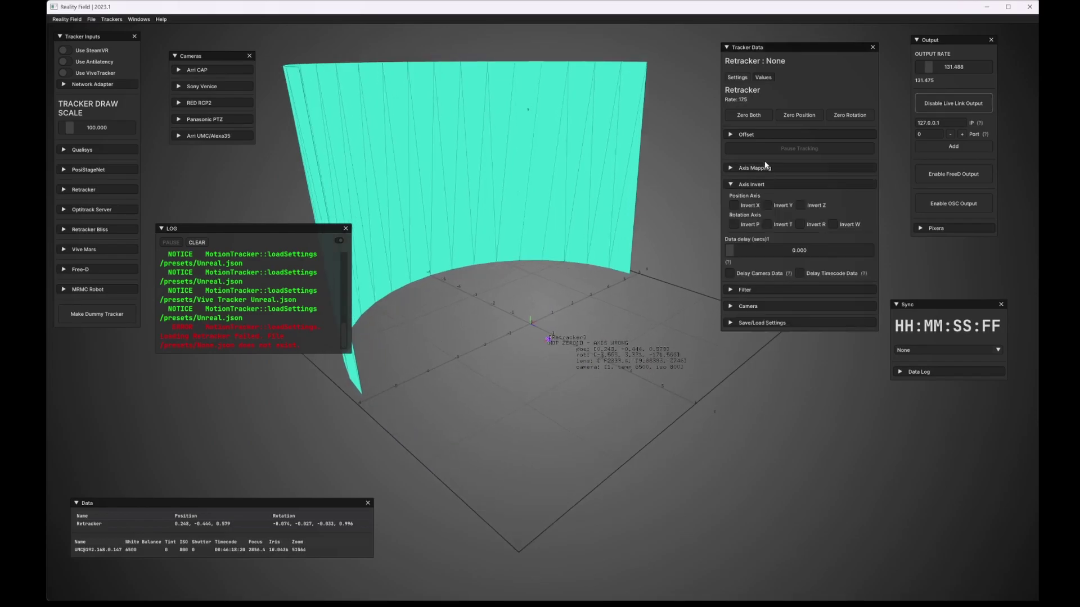
click(767, 167)
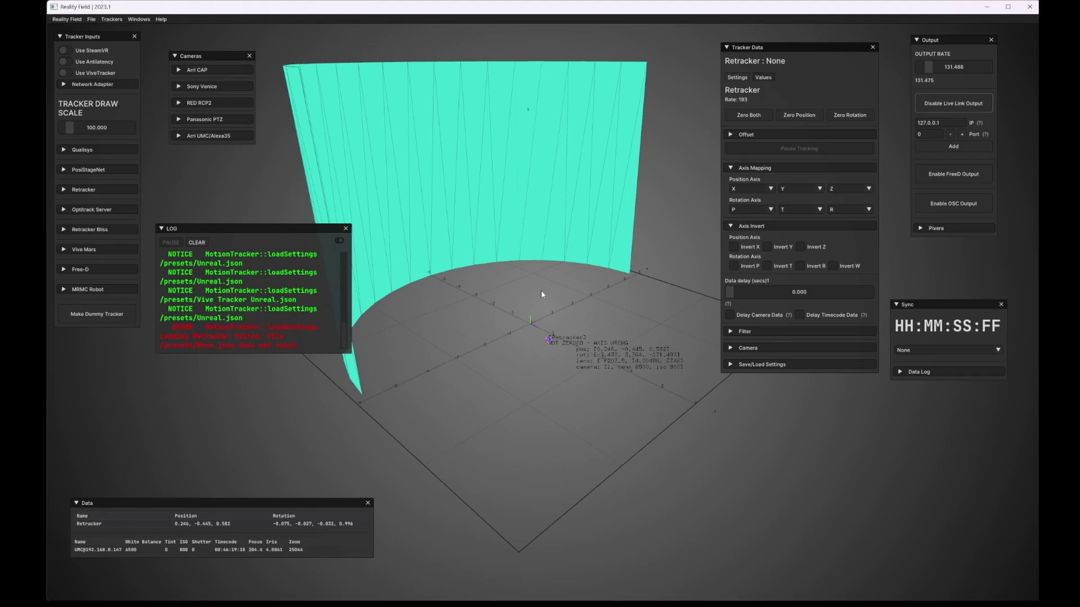
drag(543, 295, 551, 318)
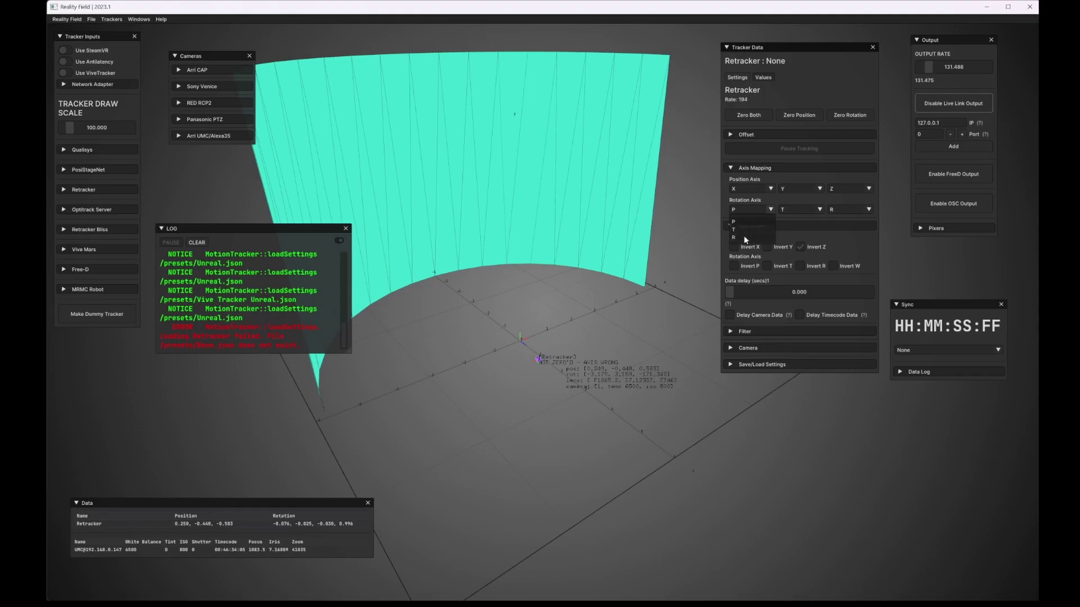
- Map the Retracker's rotation axes to R, P, T and its position axes to Z, X, X
click(744, 237)
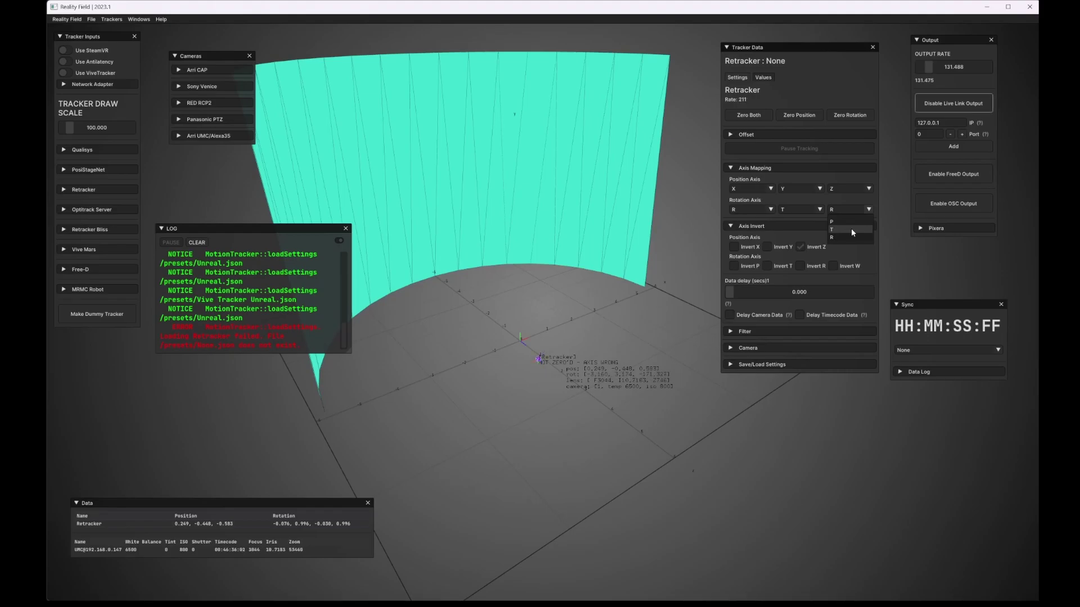
click(851, 228)
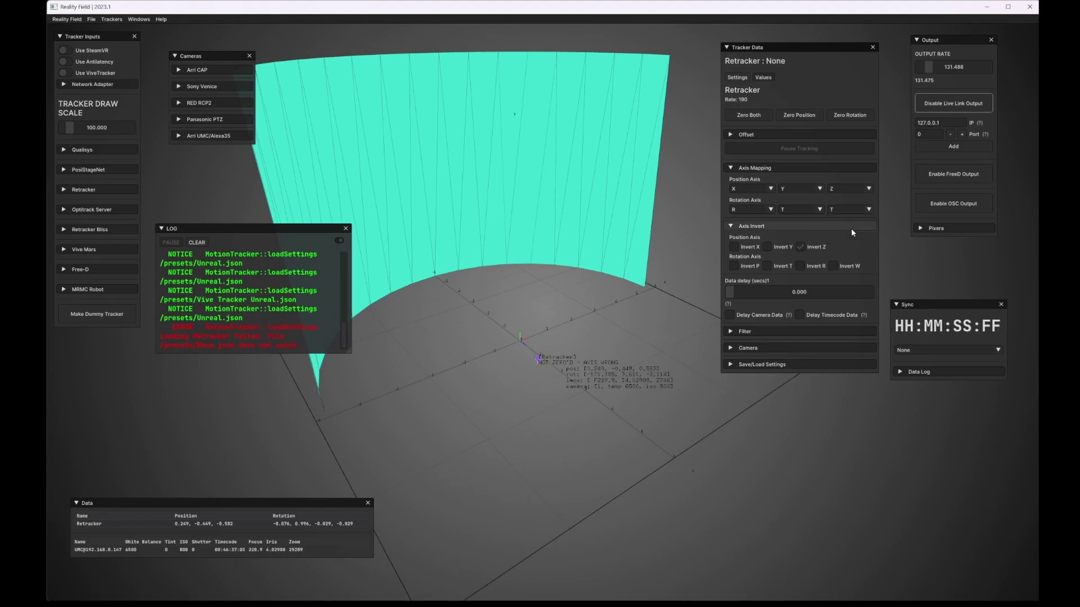
click(791, 209)
click(788, 220)
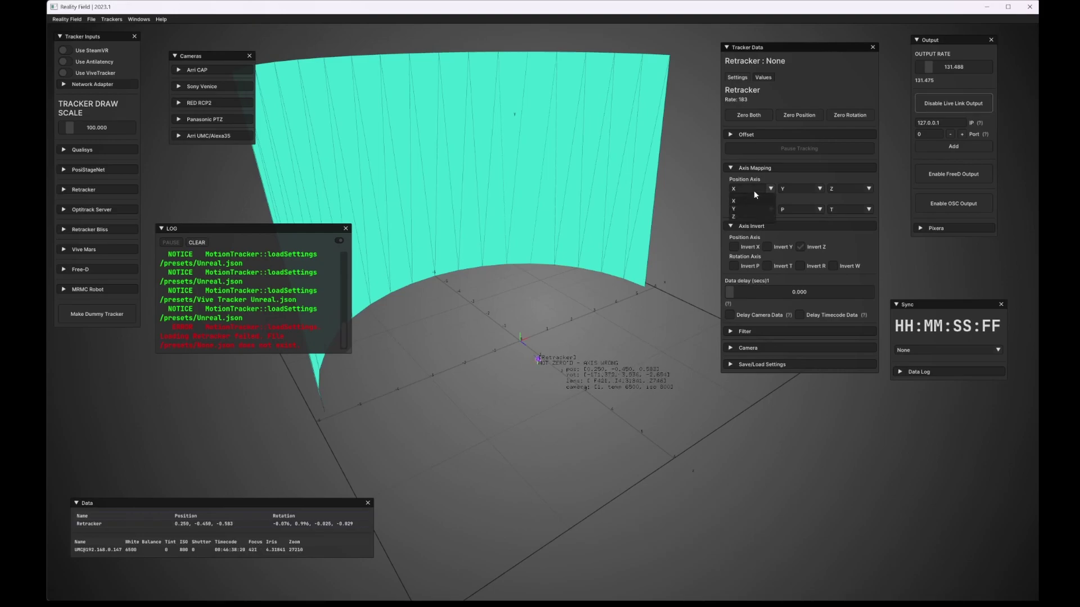
click(748, 218)
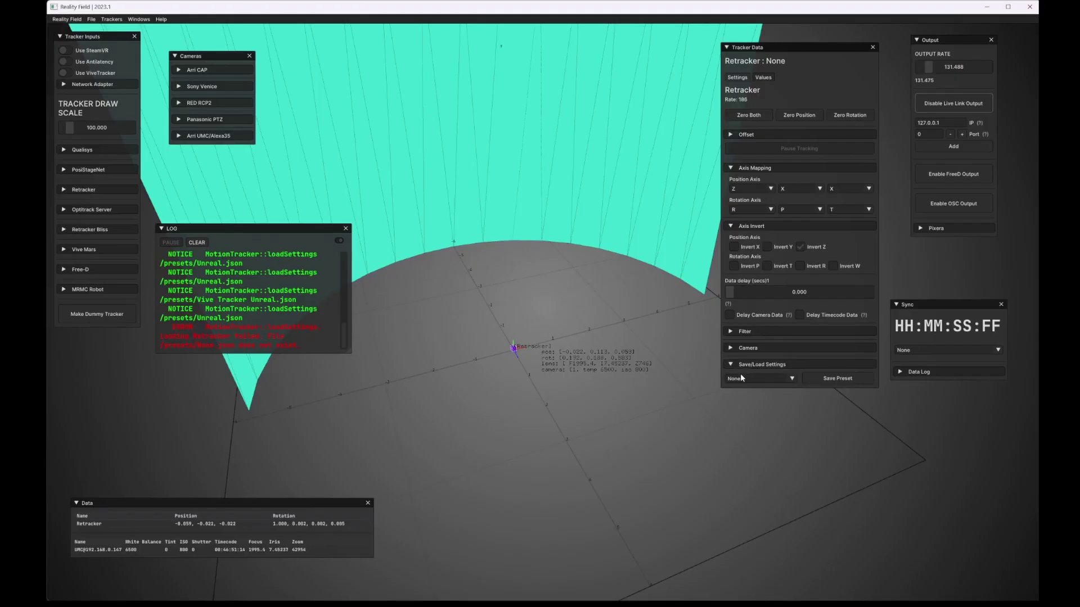
- Save the current tracker settings as a preset named Retracker and check the list of saved presets
click(826, 379)
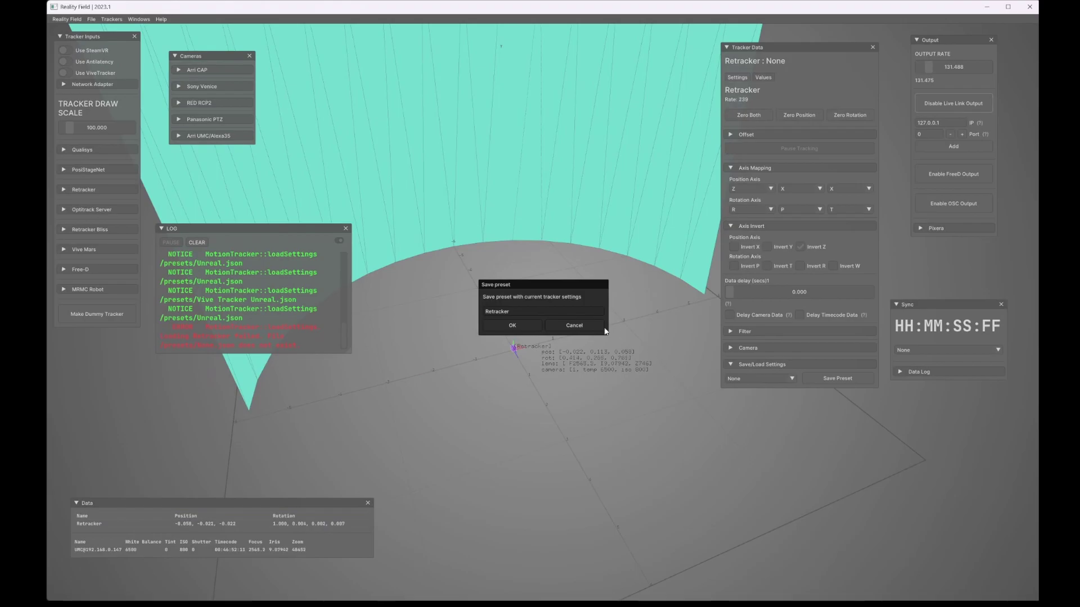
click(512, 326)
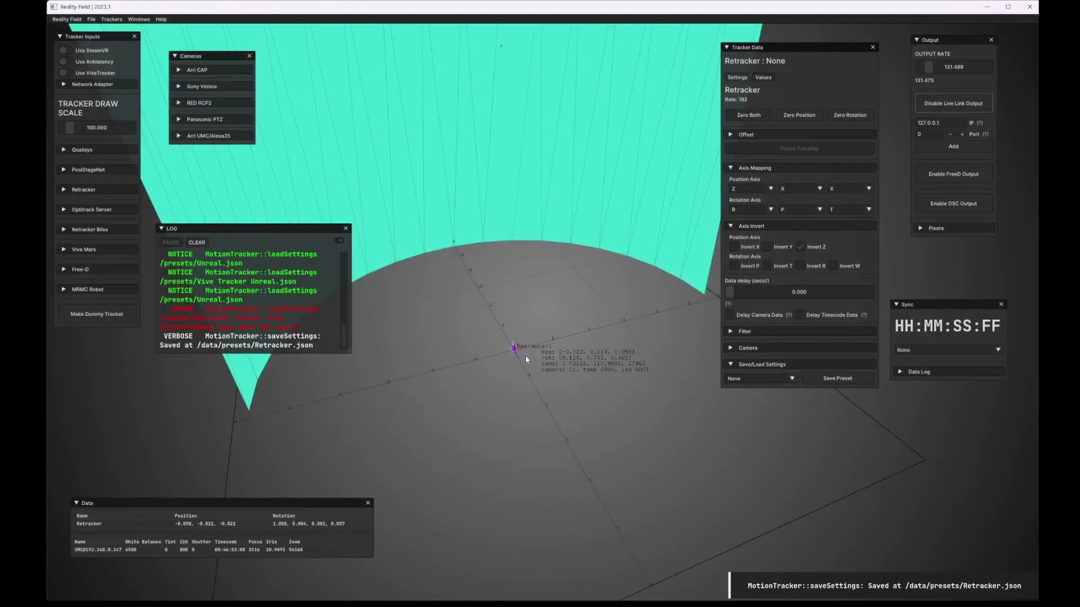
click(734, 378)
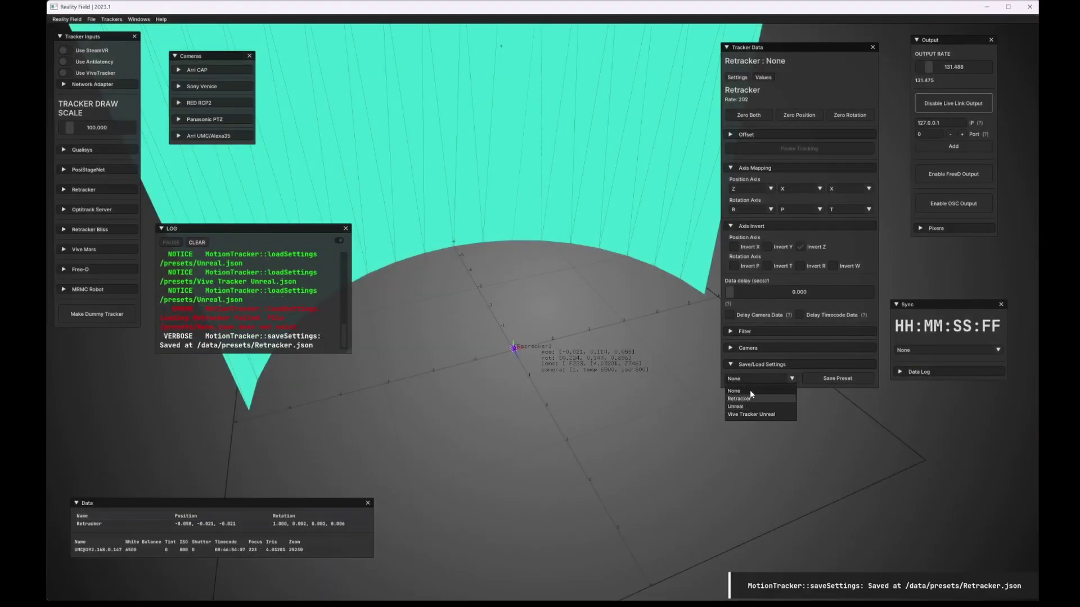
click(751, 391)
- Return to Unreal Editor and add a Lens component to CineCameraActor1
click(992, 3)
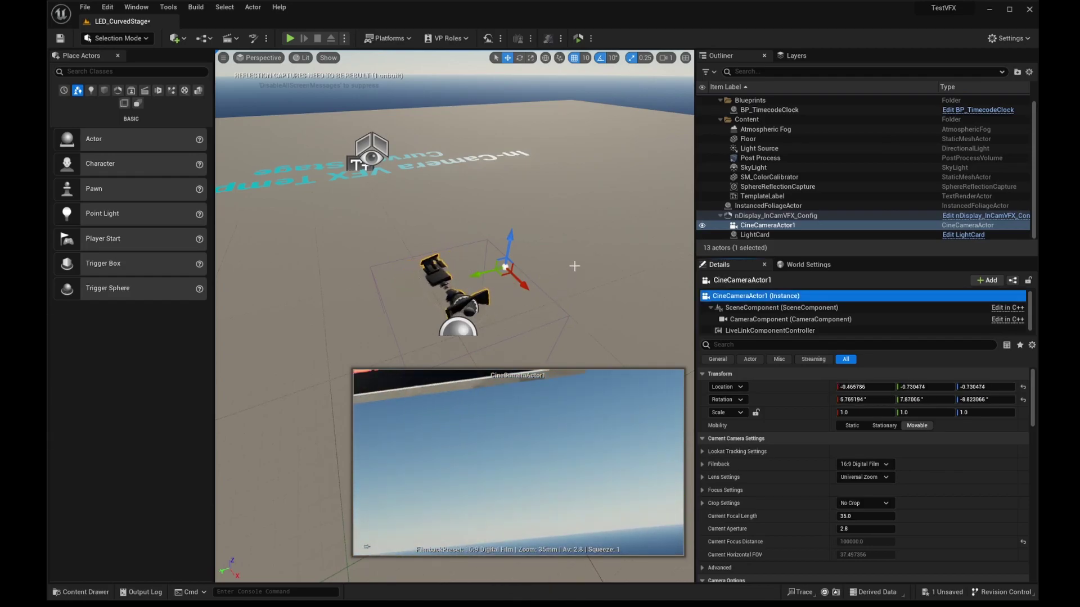
scroll(851, 325, down, 1)
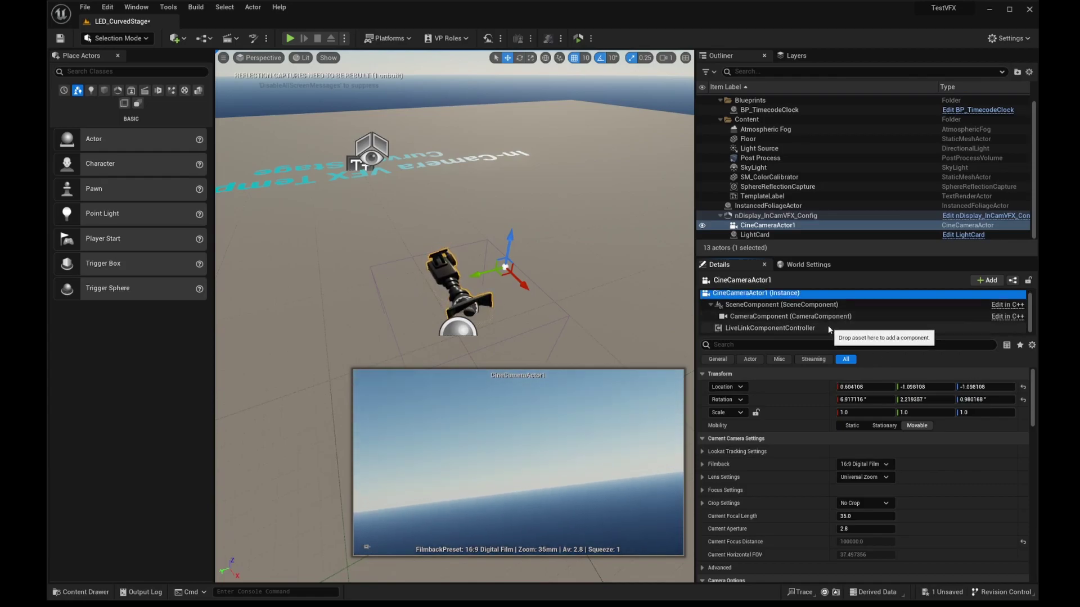
click(985, 281)
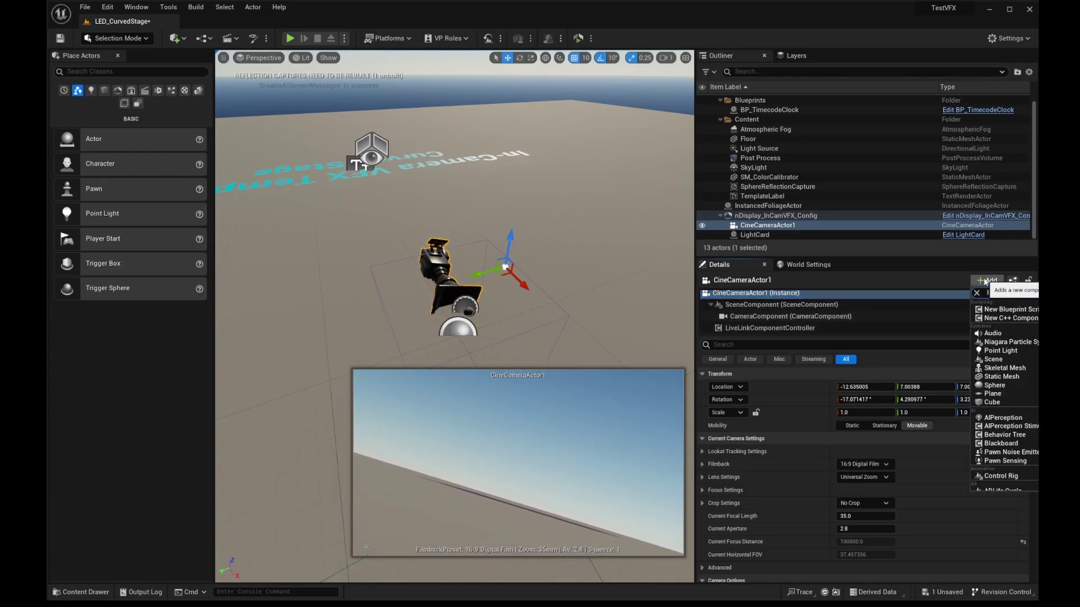
text(lens)
click(1000, 321)
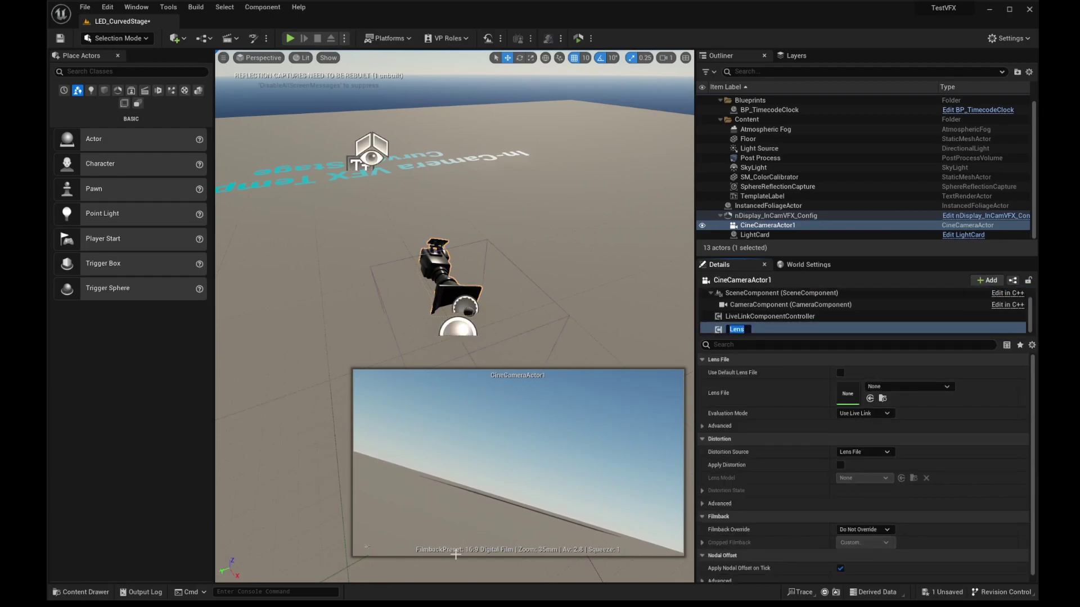
- Create a new Lens File asset named DemoLens in the Content folder and assign it to the Lens component
click(912, 392)
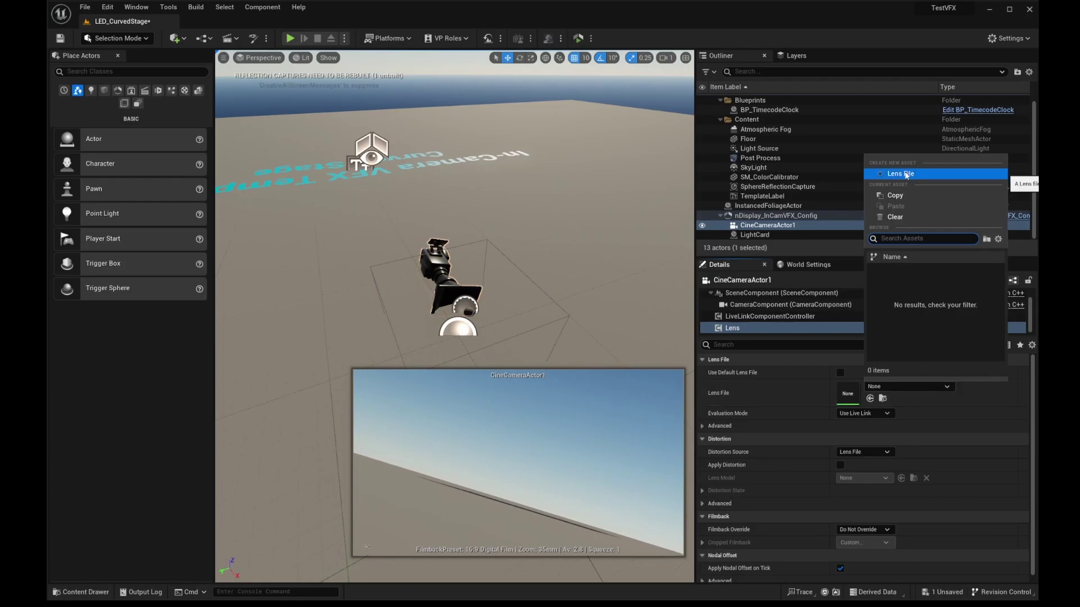
click(907, 174)
text(TestLens)
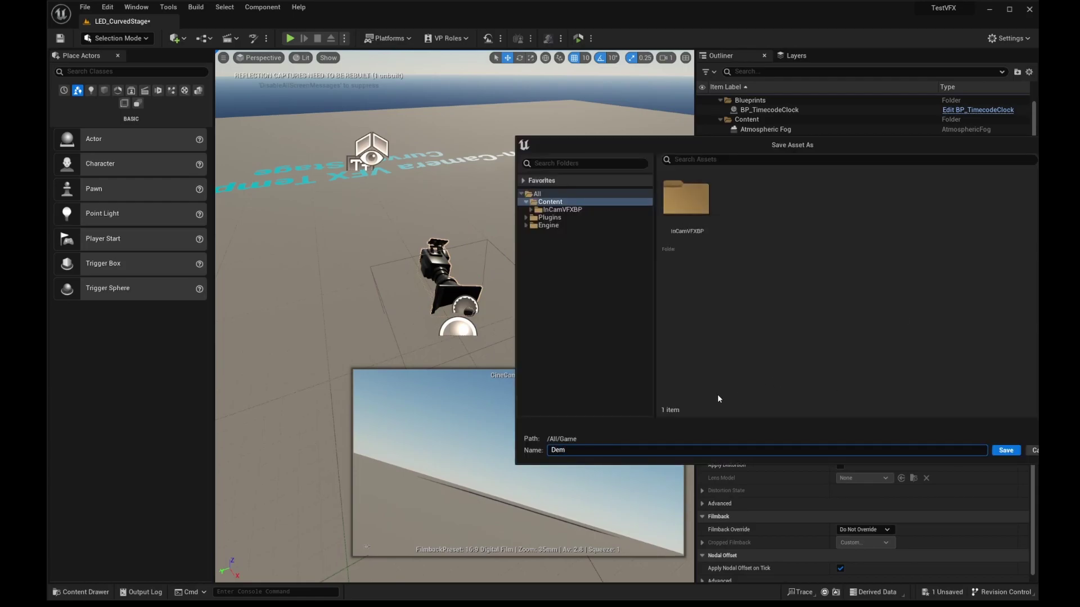
key(Return)
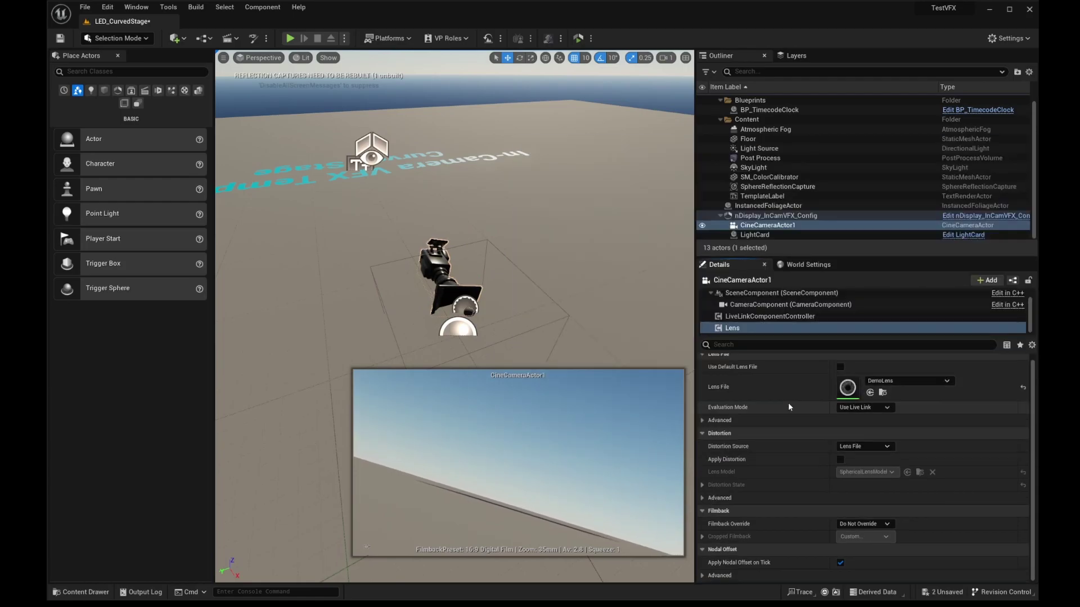
- Examine the Lens component's advanced settings, including its target camera component, evaluation inputs and distortion options
click(703, 421)
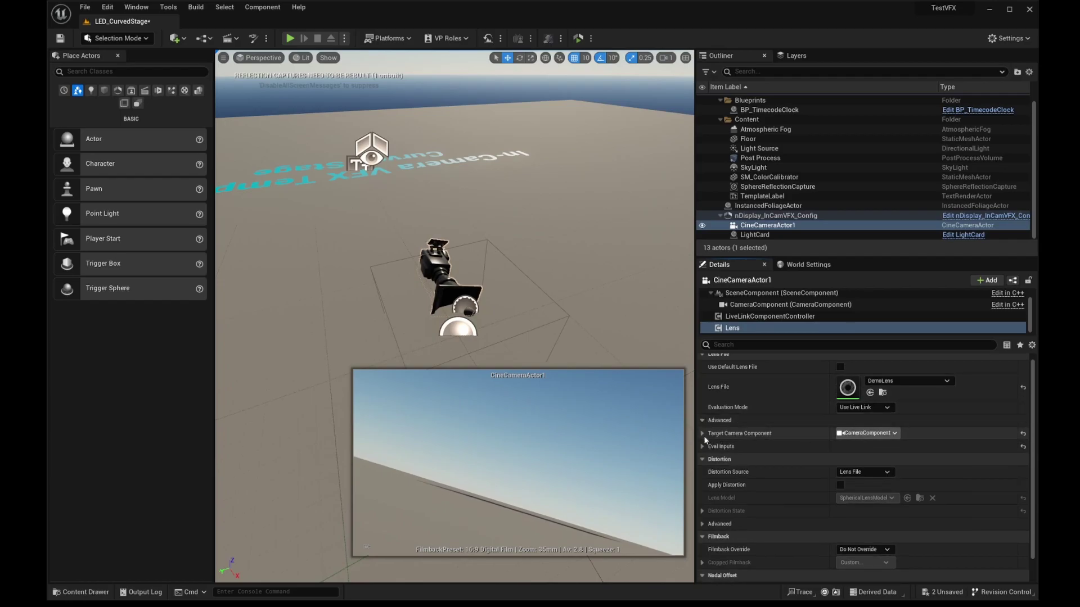
click(701, 434)
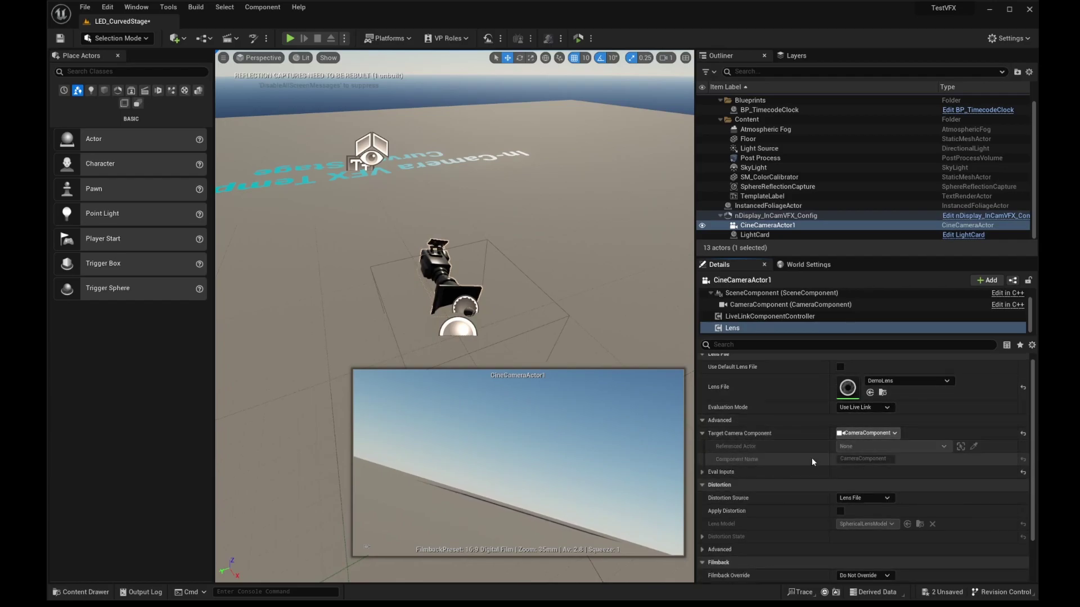
click(879, 439)
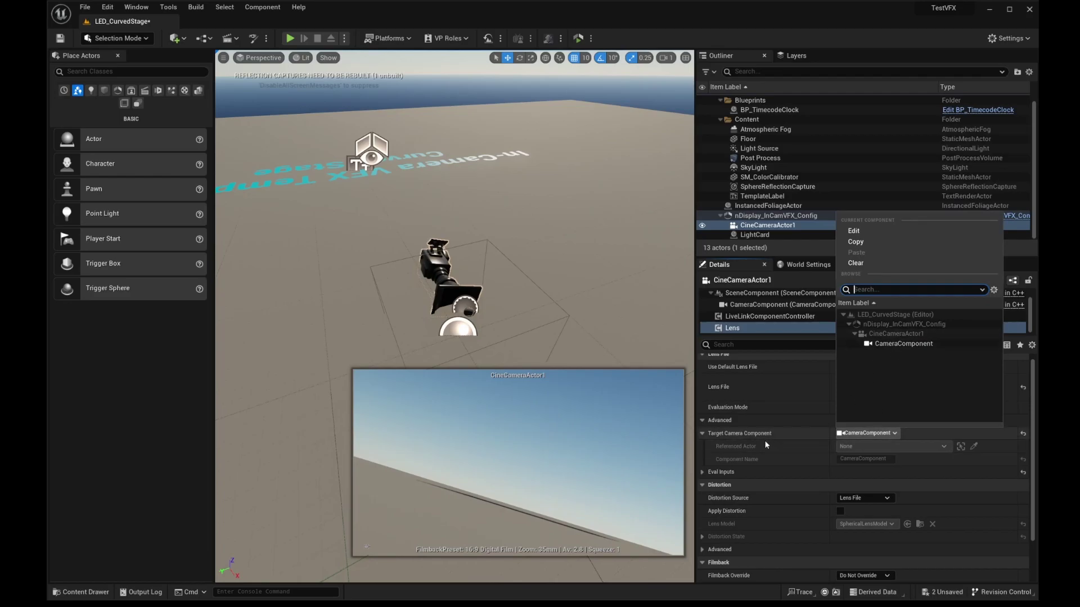
click(700, 472)
scroll(861, 485, down, 2)
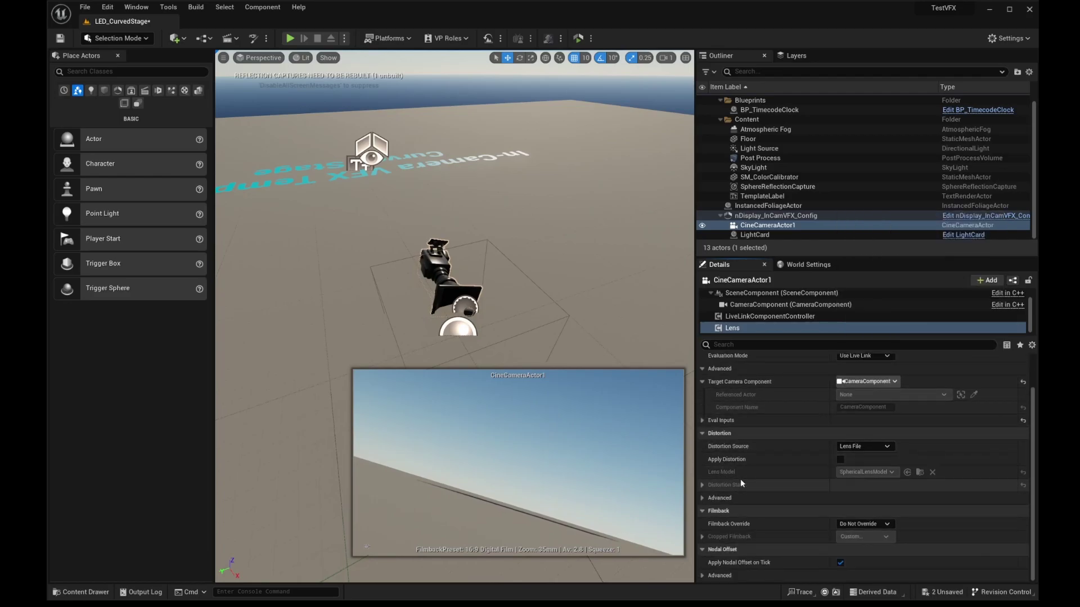
scroll(856, 440, up, 2)
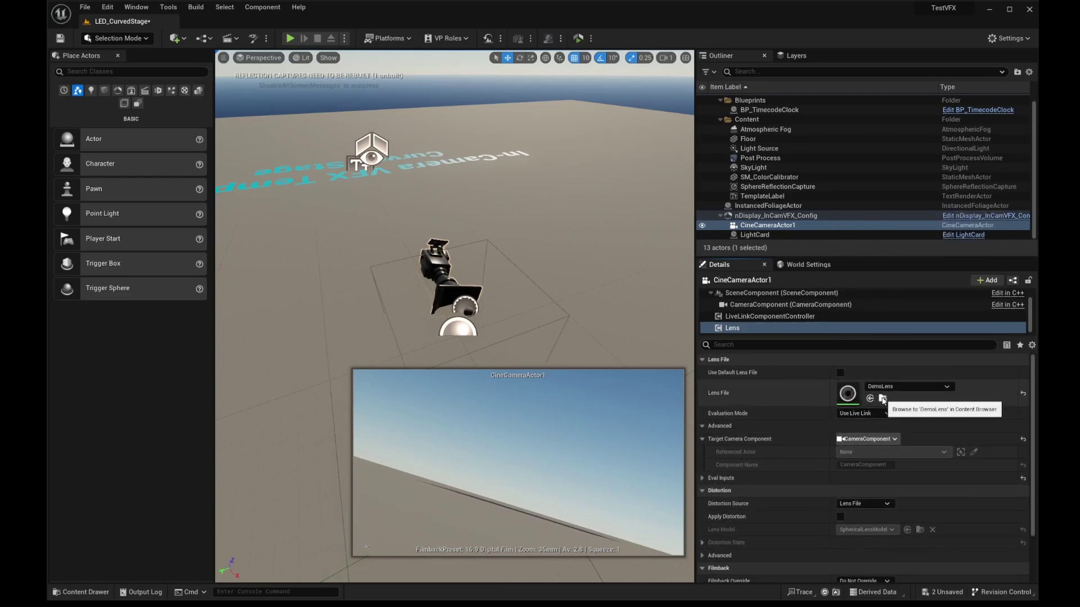
- Open the DemoLens lens file and select the Focal Length parameters in its Lens File Panel
click(882, 398)
double_click(301, 478)
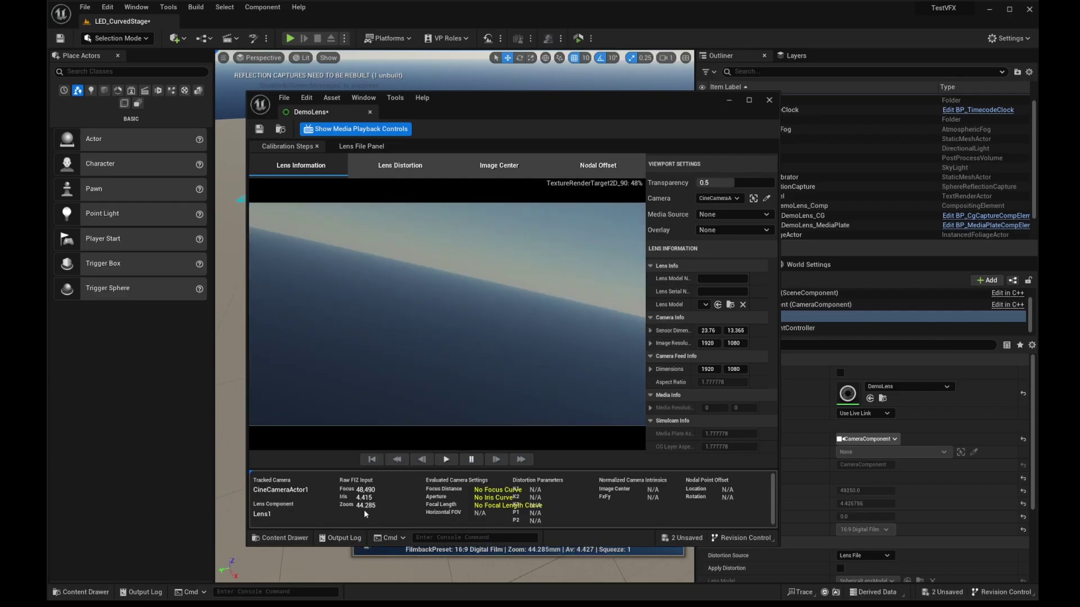
click(361, 146)
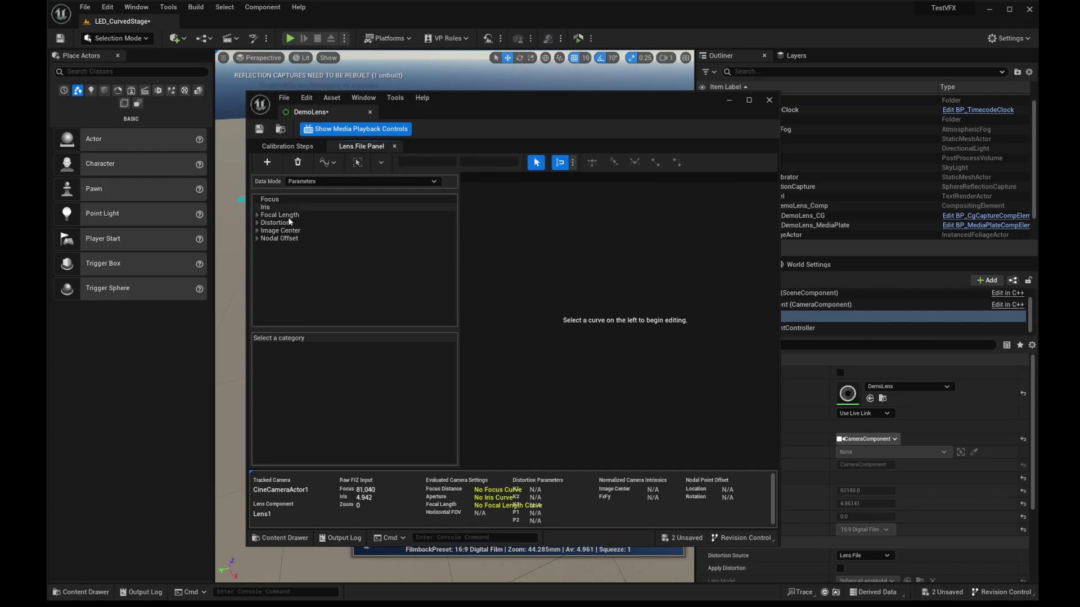
click(257, 215)
click(269, 215)
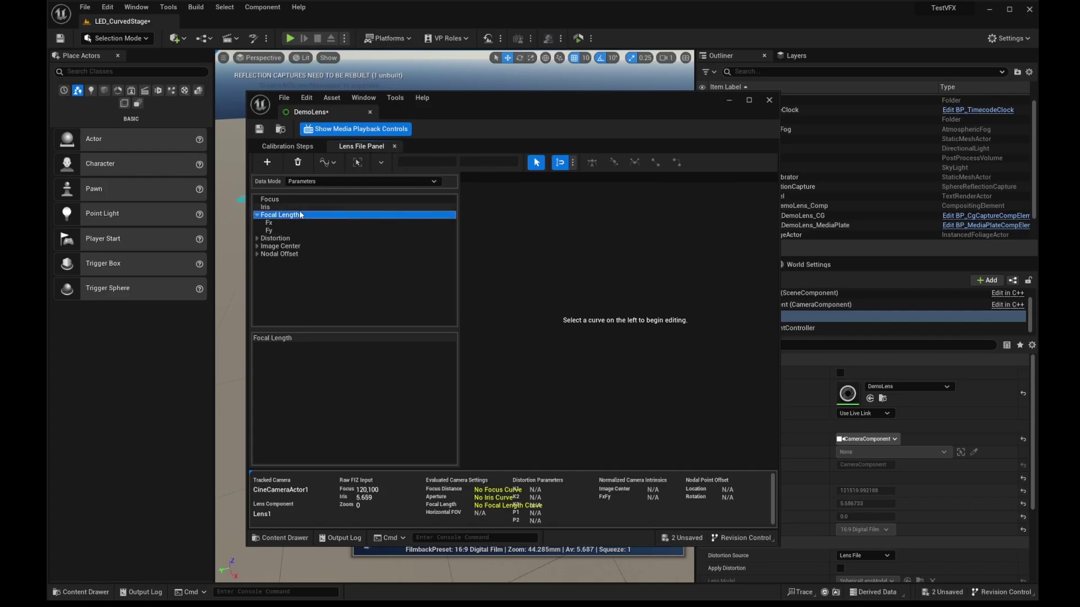
- Start adding a Focal Length data point, enabling the manual Input Focus option and disabling it again
click(266, 163)
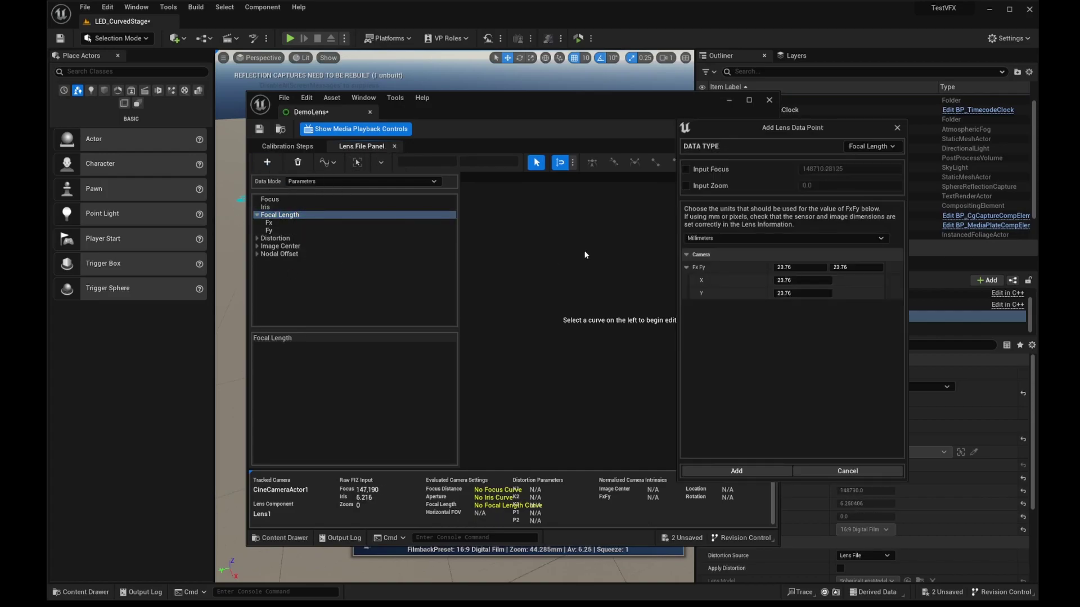
click(689, 169)
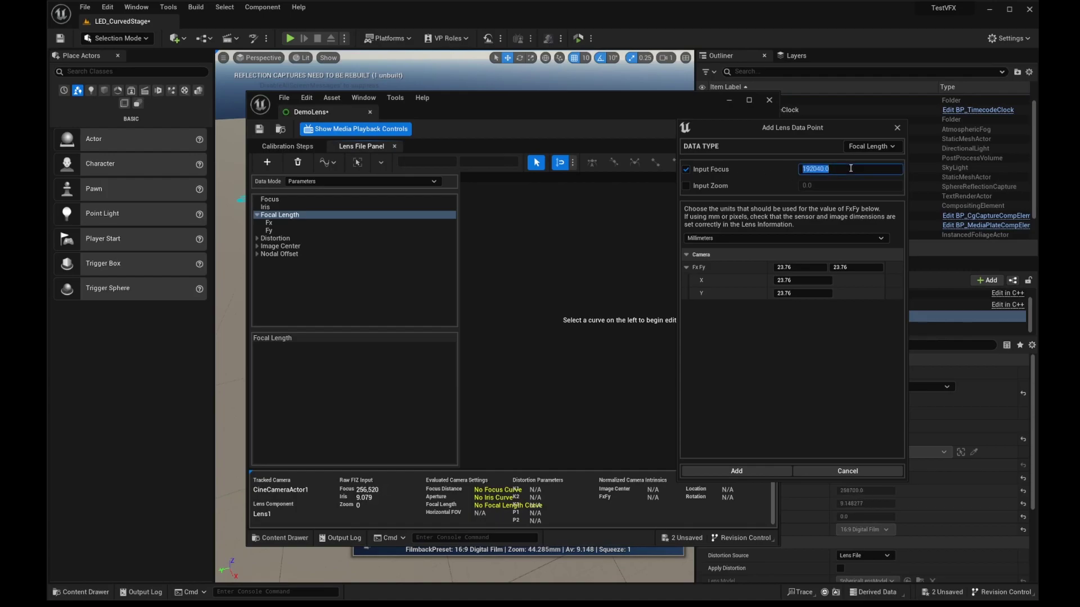
click(686, 169)
- Switch to Reality Field and set the focus source in the Retracker's camera settings to None
mouse_move(587, 605)
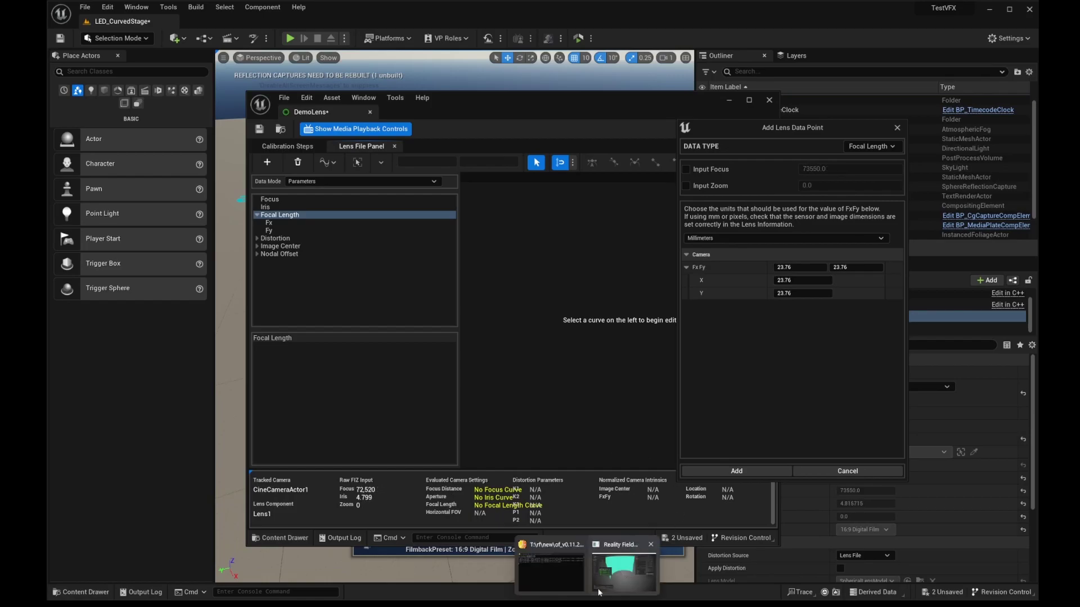
click(600, 587)
click(781, 290)
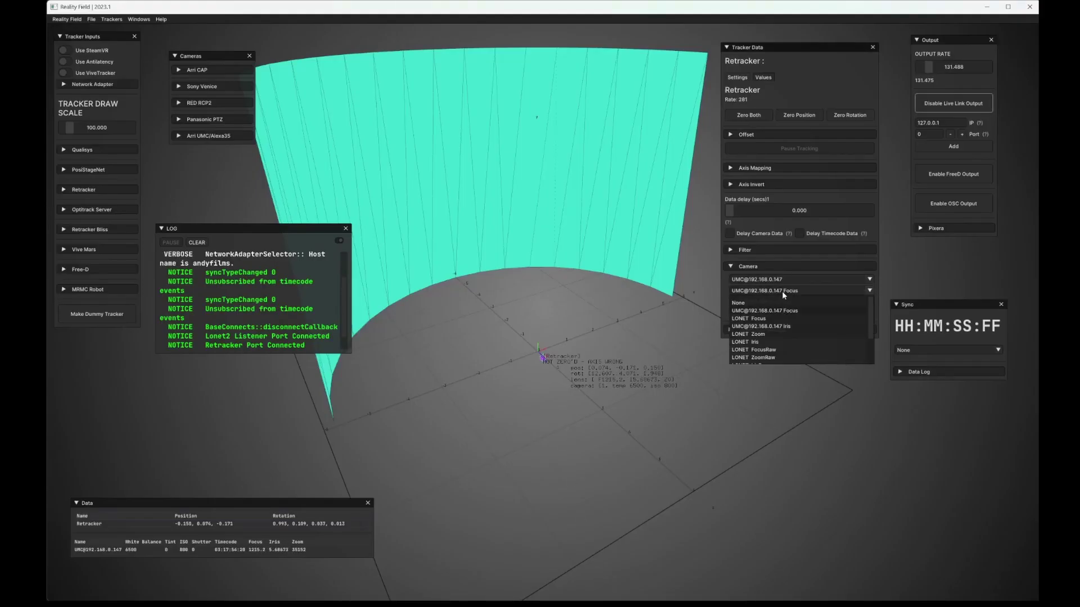
click(777, 304)
- Enter a fixed focus value in the Retracker's lens data
click(764, 78)
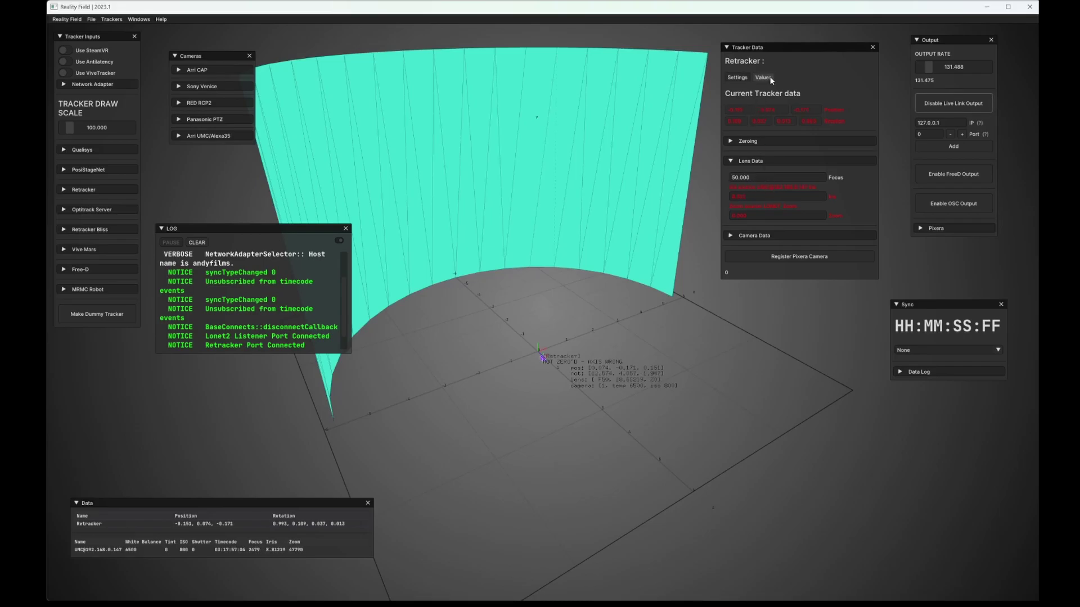
click(737, 78)
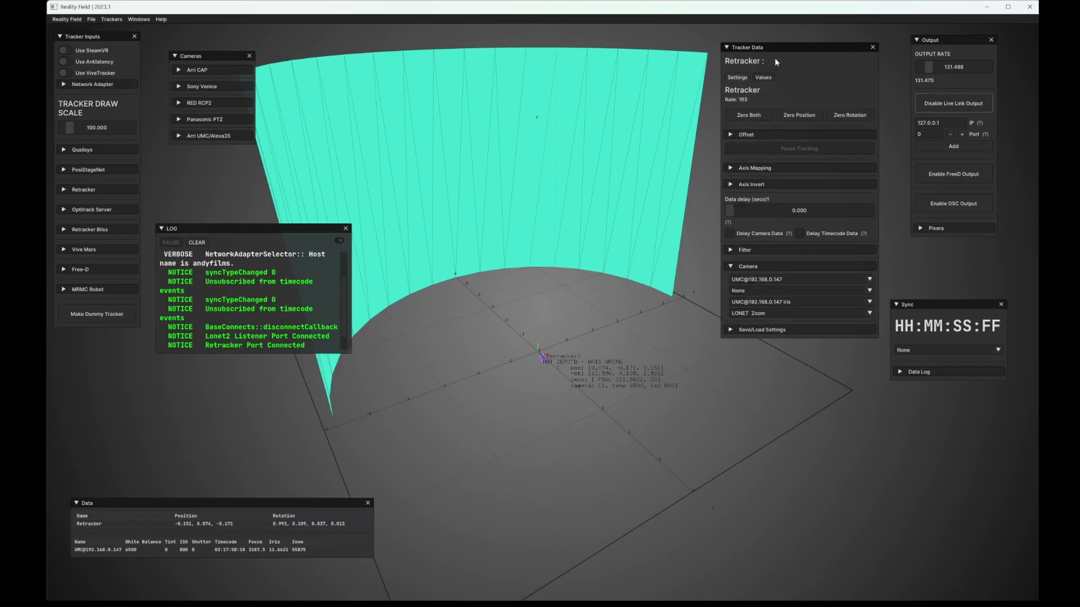
click(763, 78)
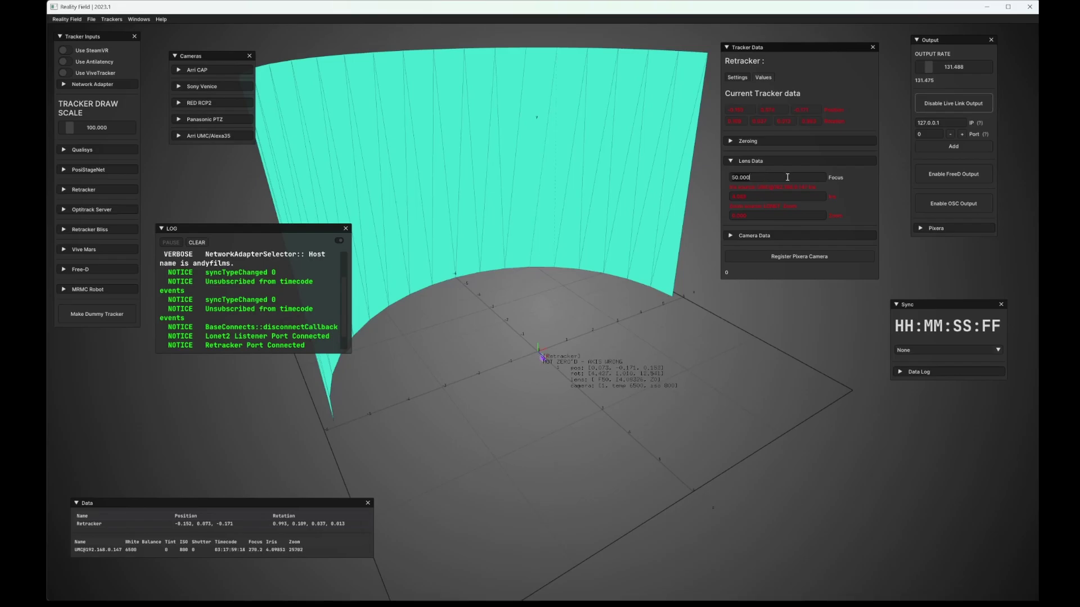
key(Return)
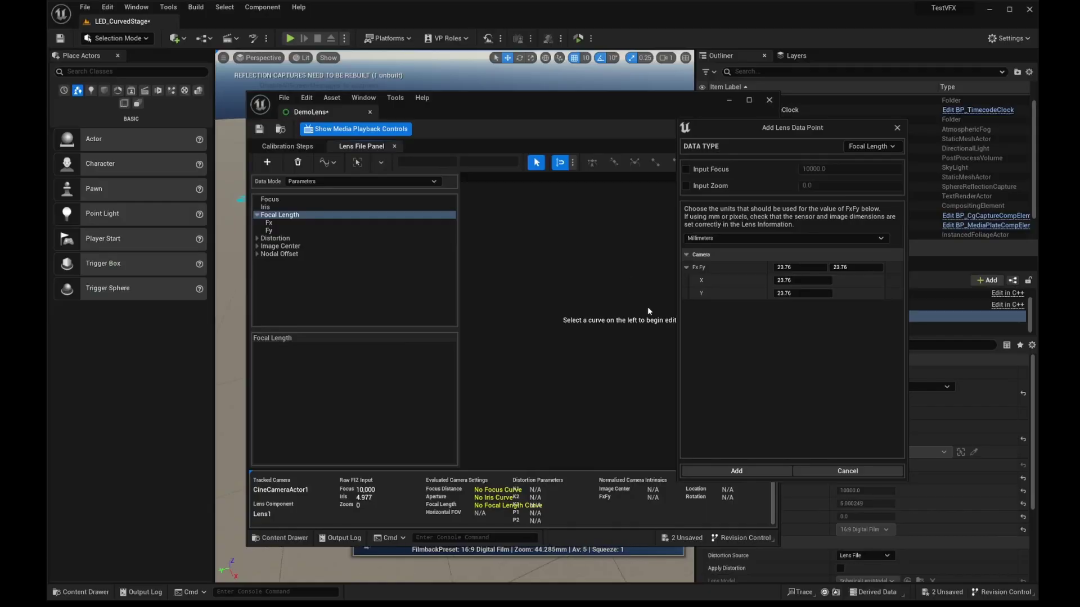
- Set both Fx and Fy to 1 mm and add the Focal Length data point
click(800, 268)
text(1)
key(Tab)
text(1)
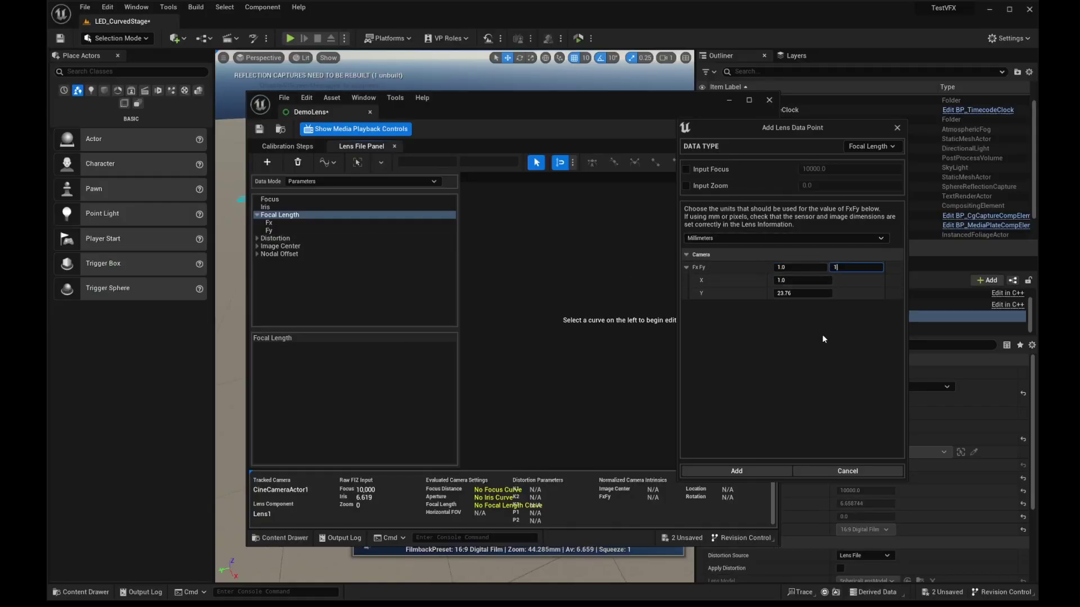
click(747, 466)
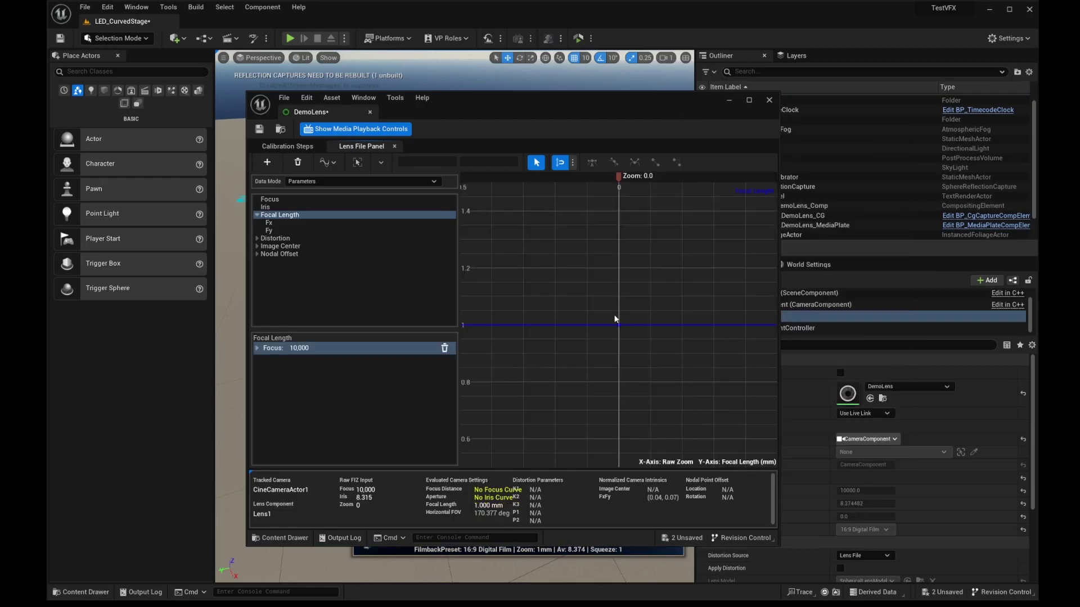
- Add a second Focal Length data point at the current zoom with Fx and Fy set to 10 mm
click(267, 163)
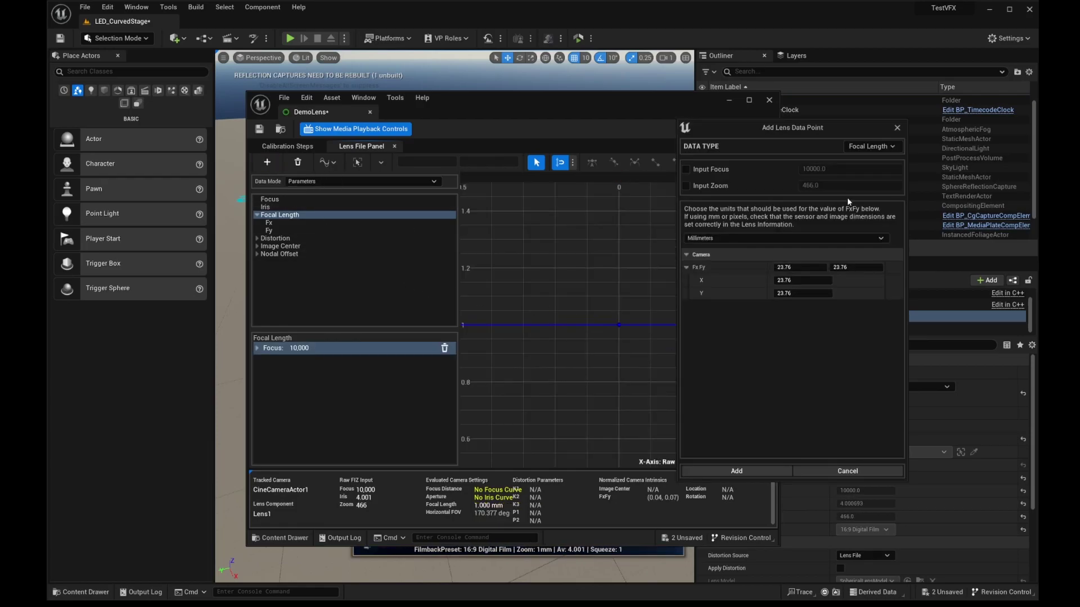
click(811, 270)
text(10)
key(Tab)
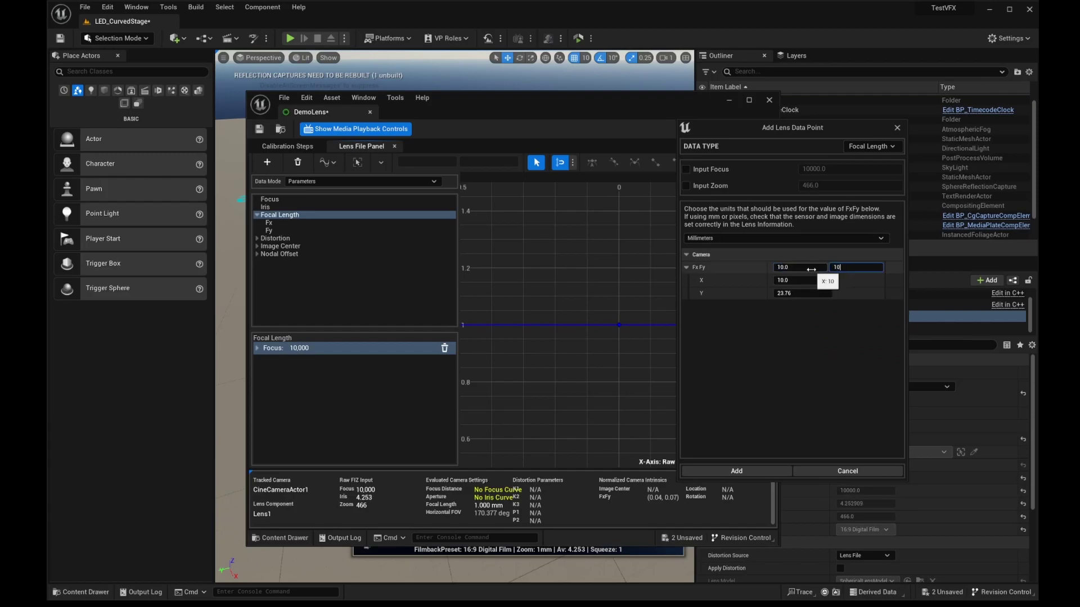
key(Return)
click(771, 471)
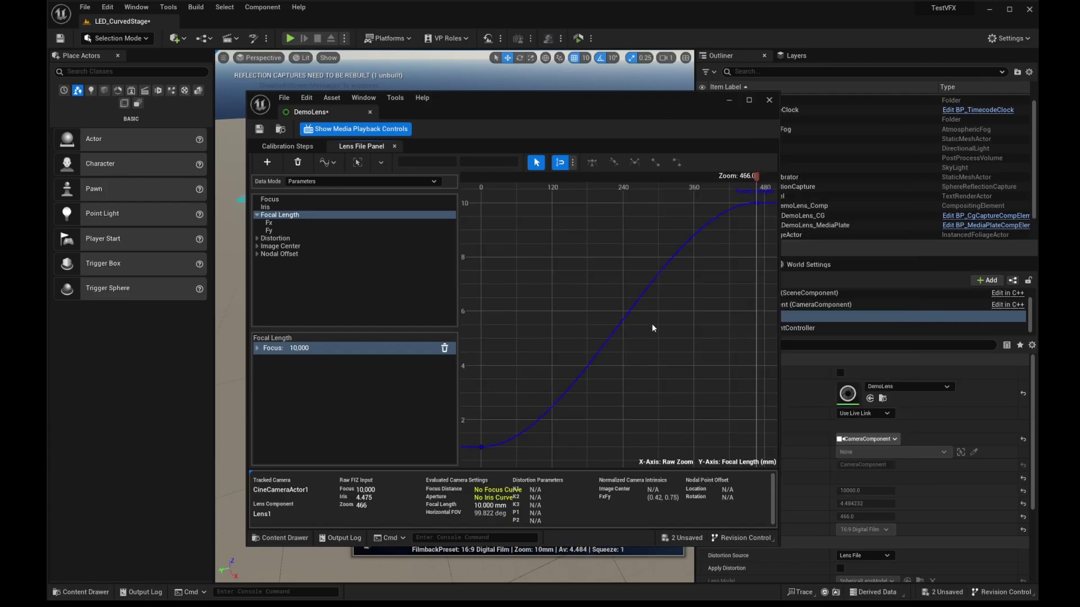
- Add a third Focal Length data point at the current zoom with Fx and Fy set to 50 mm
click(267, 162)
click(790, 267)
text(50)
key(Tab)
text(50)
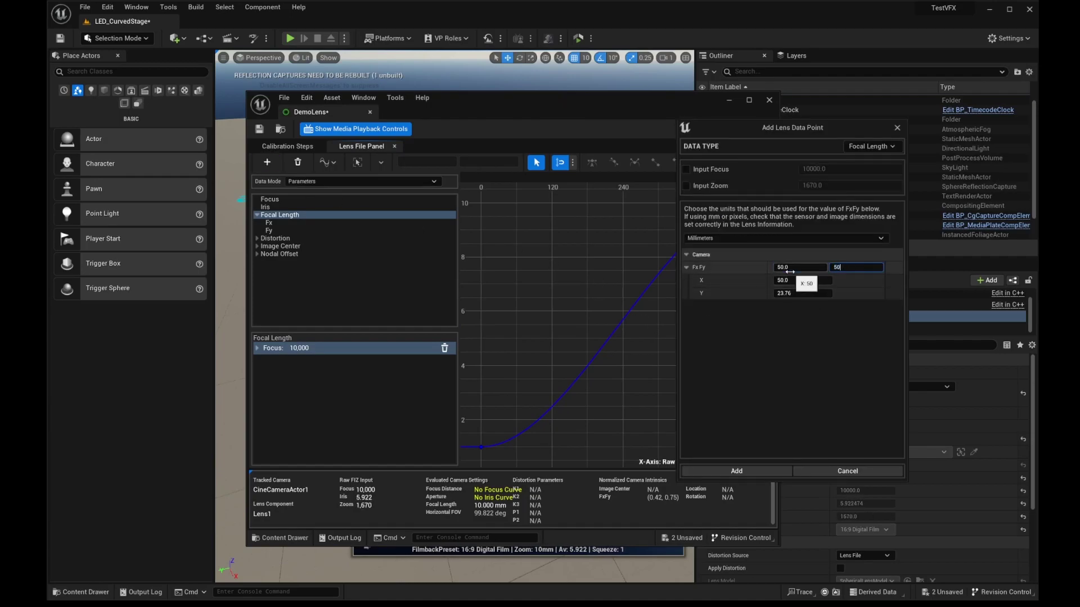
key(Return)
click(743, 473)
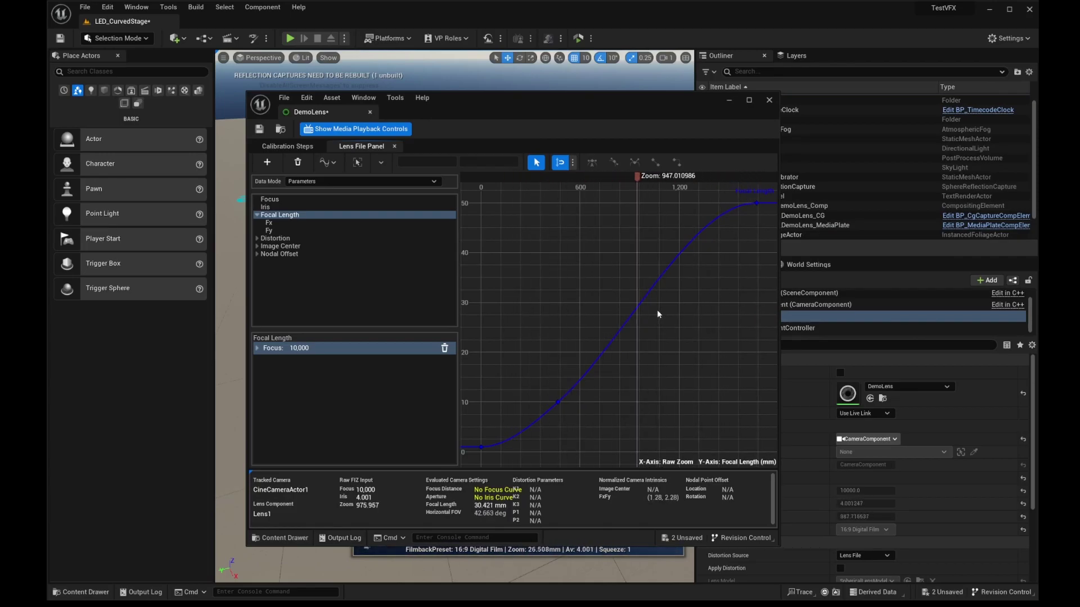
- Save the DemoLens lens file and close its editor window
click(259, 131)
click(770, 100)
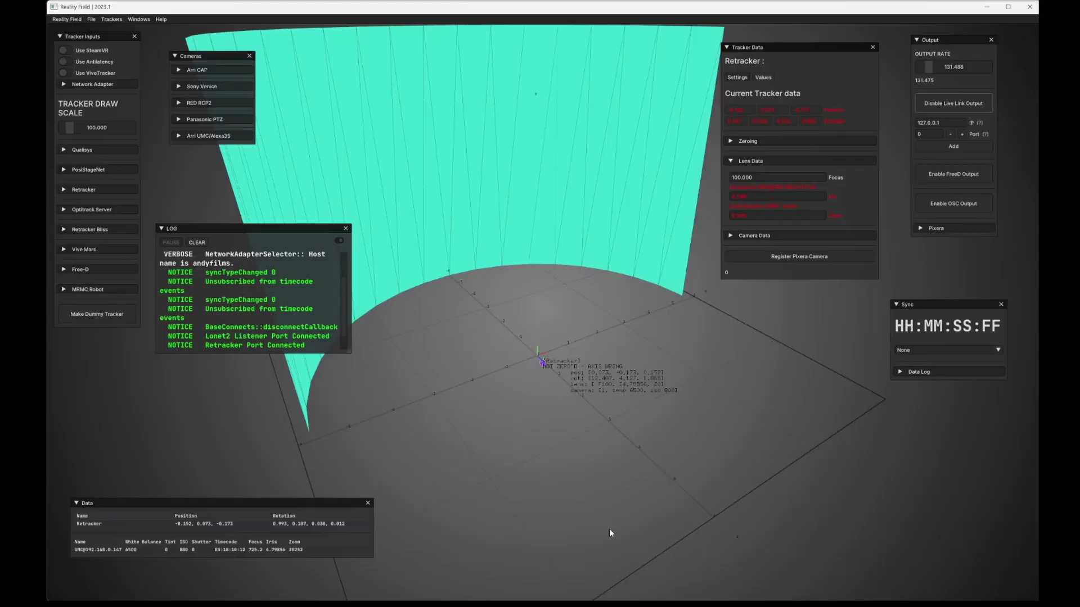
- In Reality Field, show the Retracker's tracker settings and examine the curved stage from several angles
click(91, 19)
click(109, 32)
click(734, 78)
scroll(490, 360, up, 1)
scroll(484, 316, down, 2)
drag(483, 318, 480, 345)
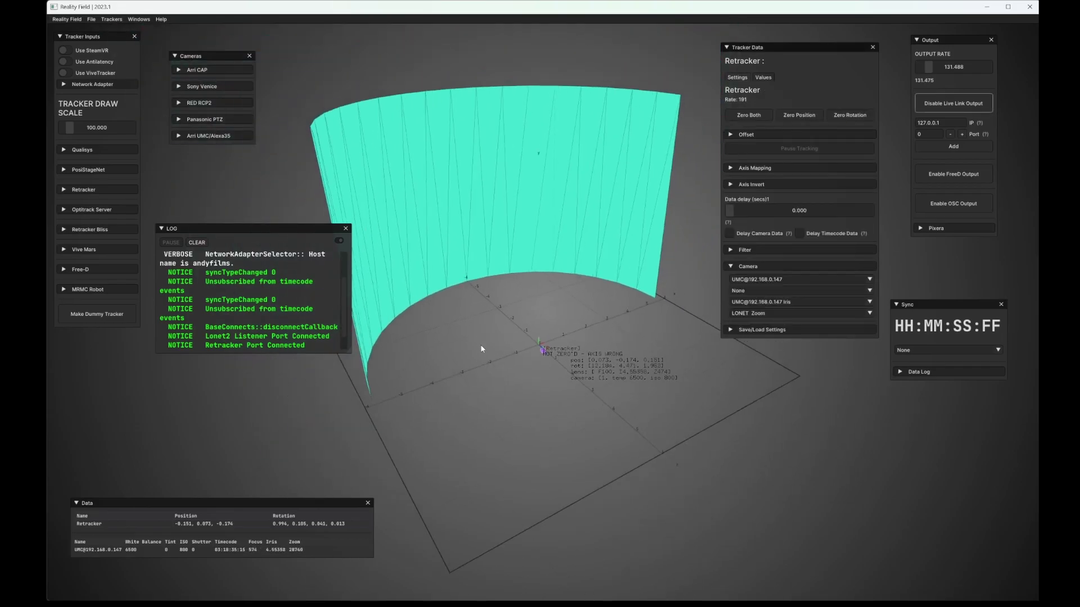
drag(497, 403, 581, 425)
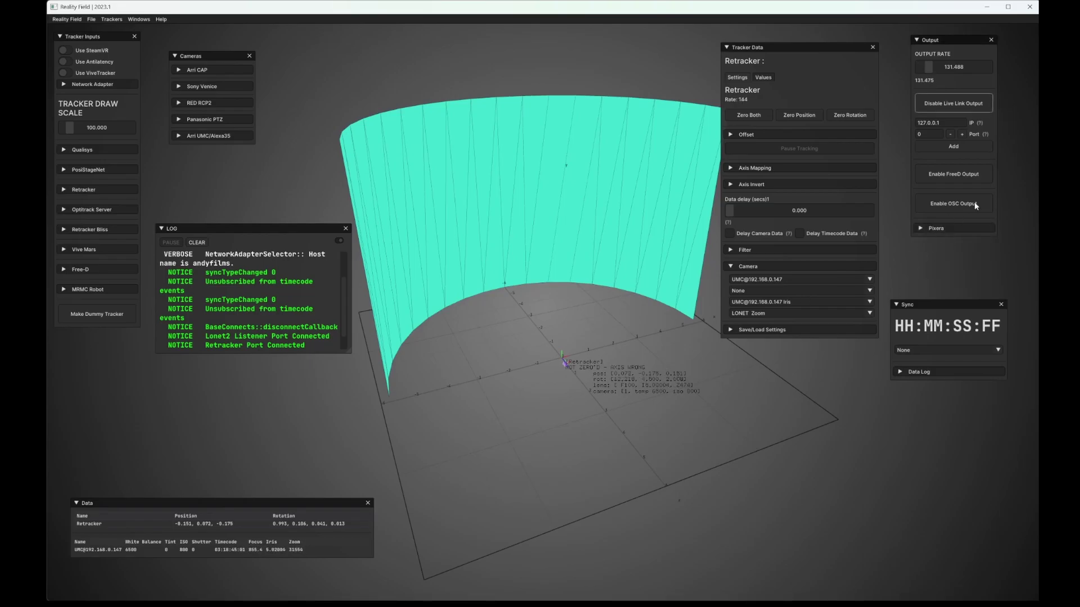
drag(504, 404, 542, 422)
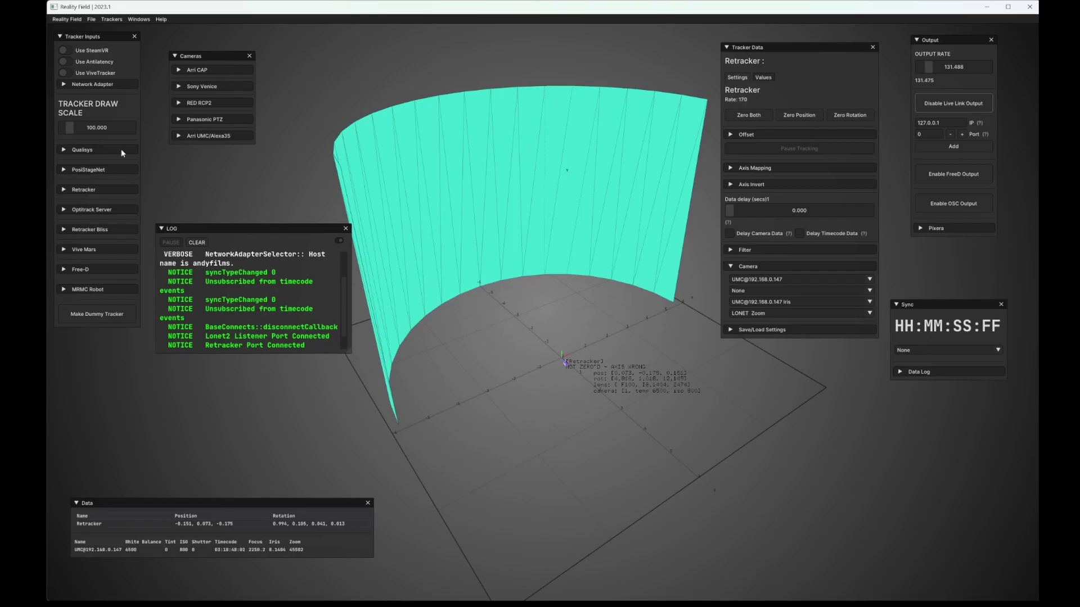
- Examine the connection options for RED RCP2 cameras and the Vive Mars tracker input
click(198, 102)
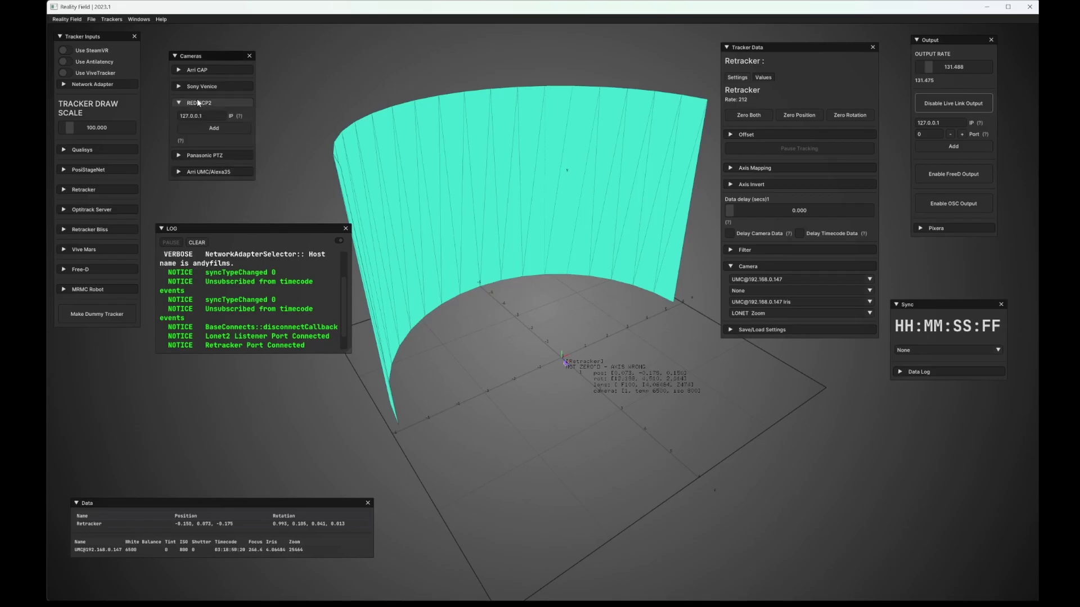
click(198, 103)
click(126, 250)
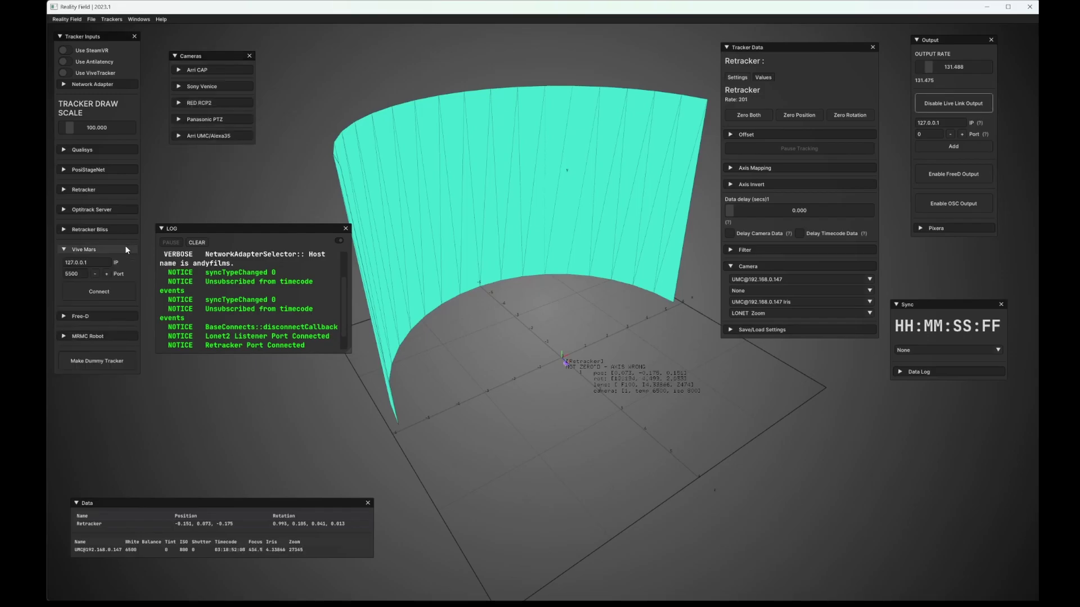
click(126, 249)
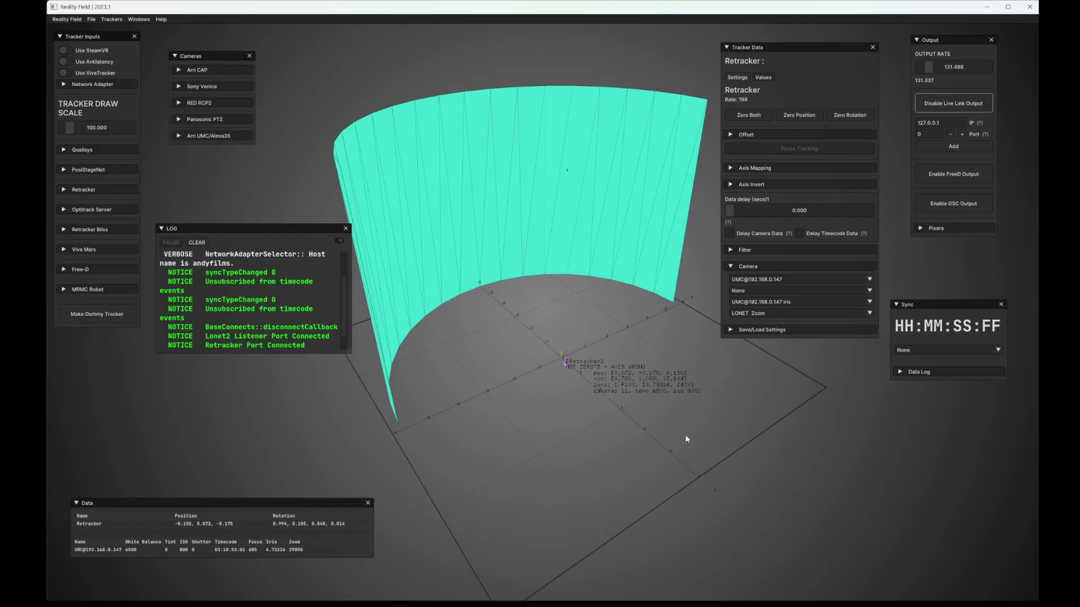
scroll(589, 441, up, 2)
scroll(585, 434, down, 4)
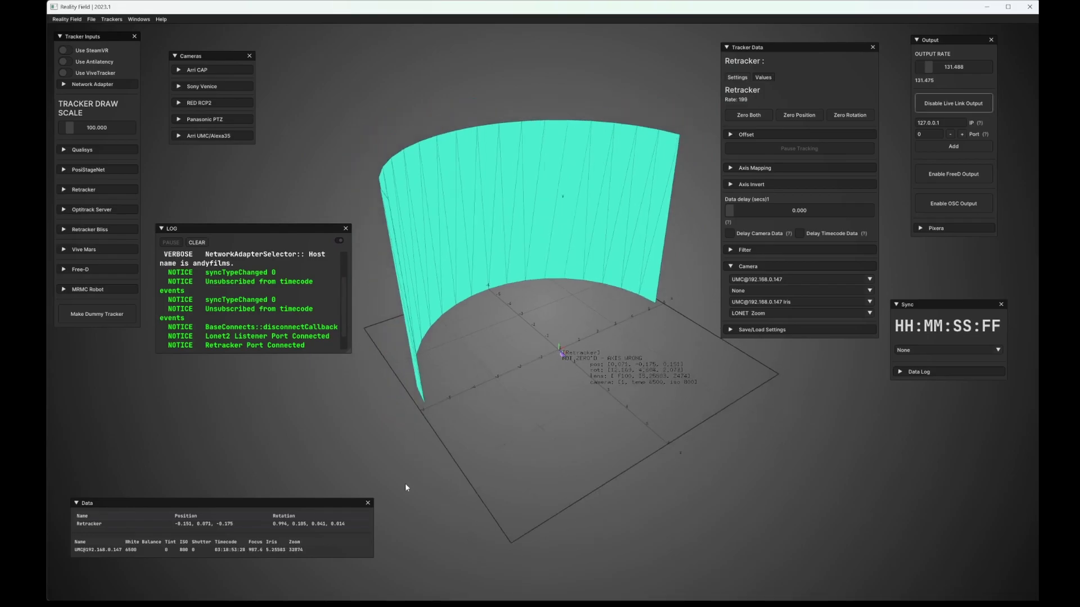
drag(407, 487, 522, 341)
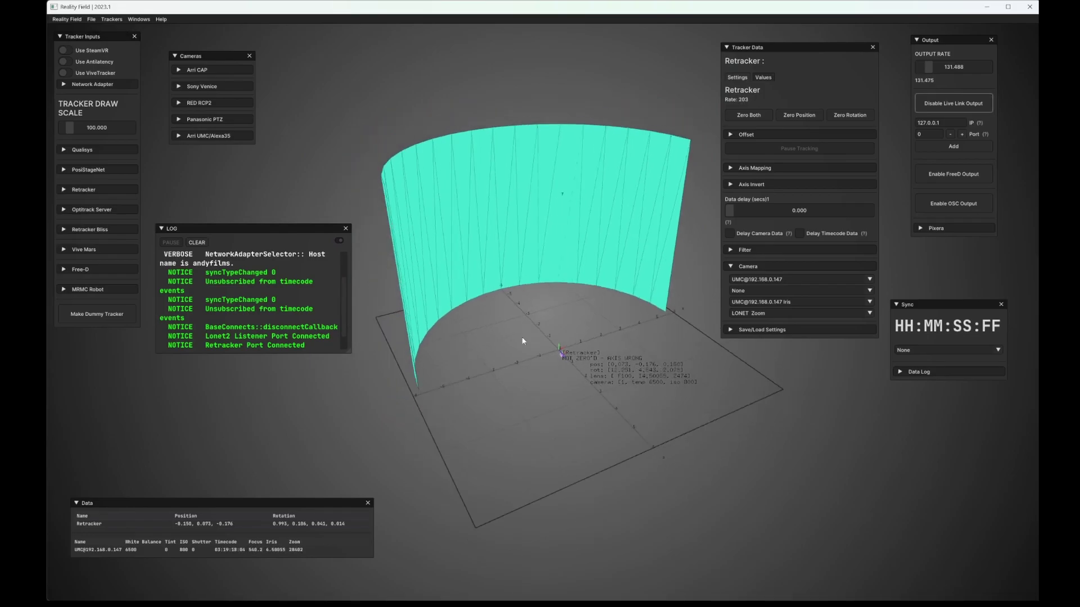